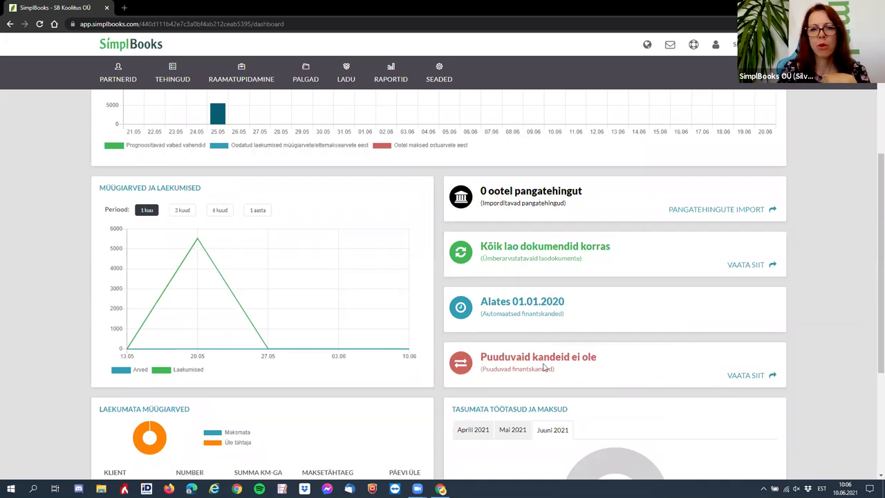
Open the balance sheet report (Bilanss) and show it for the previous year
mouse_move(546, 360)
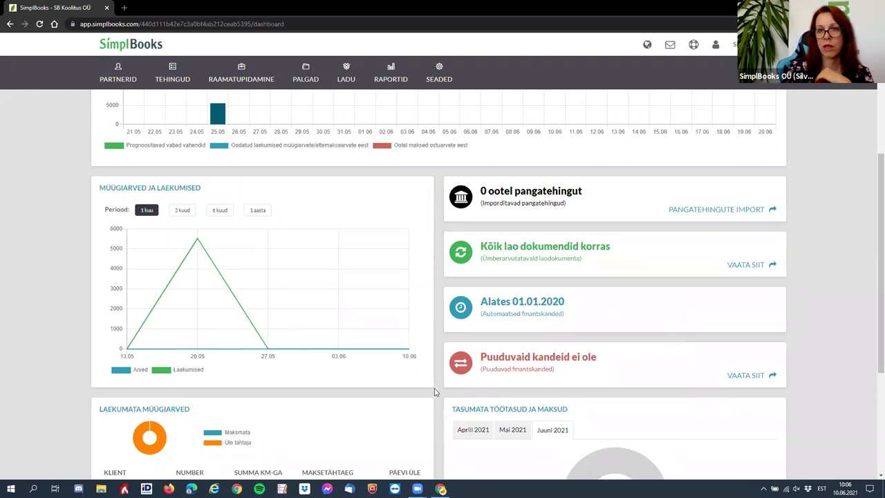
mouse_move(499, 352)
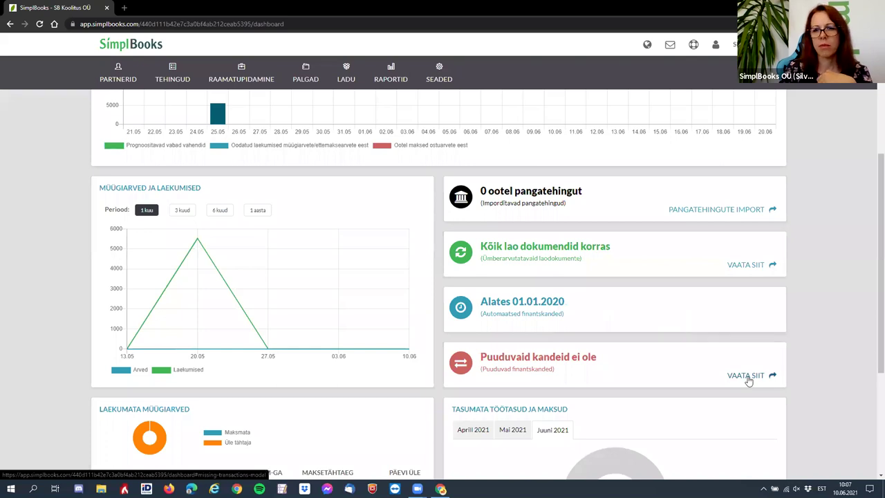
scroll(491, 342, "up", 2)
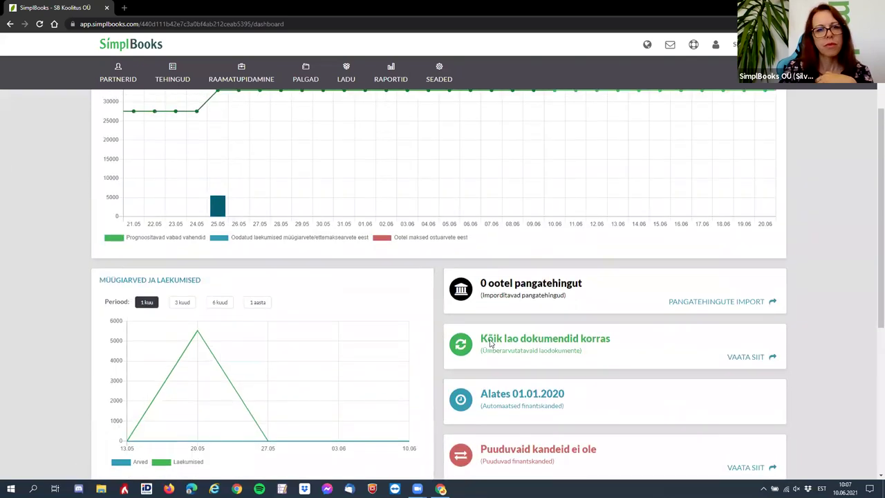
scroll(491, 341, "up", 3)
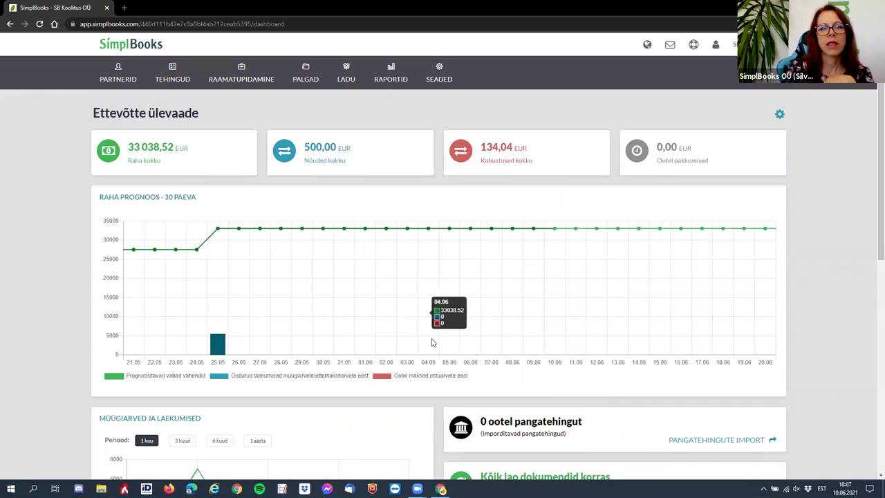
mouse_move(269, 81)
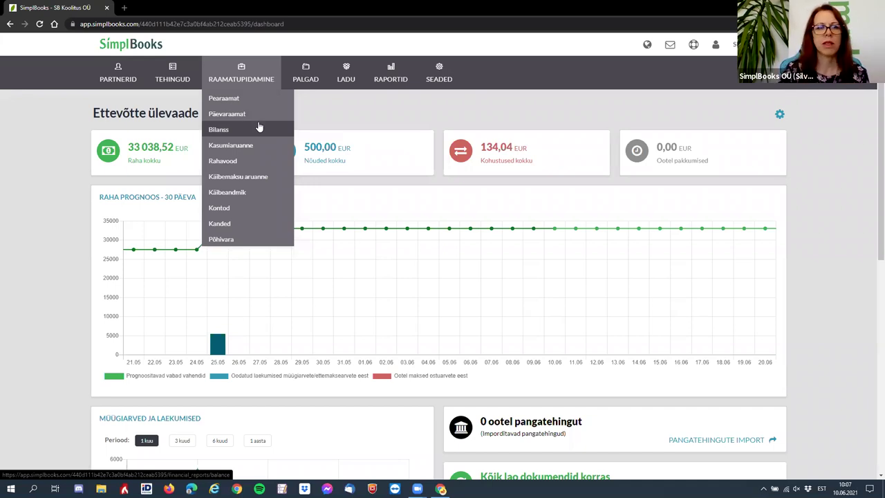
left_click(222, 136)
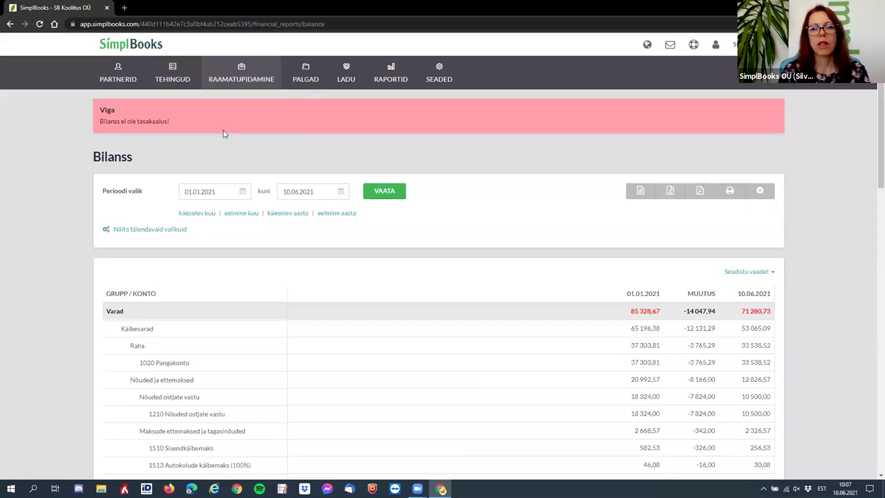
left_click(335, 216)
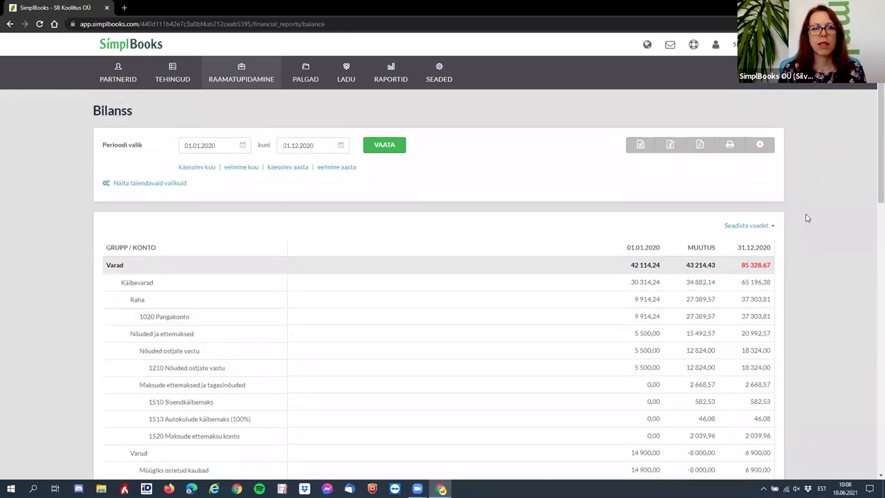
Set the balance sheet's end date to 30.06.2020 and refresh the report to check the first half-year
left_click(326, 151)
left_click(325, 166)
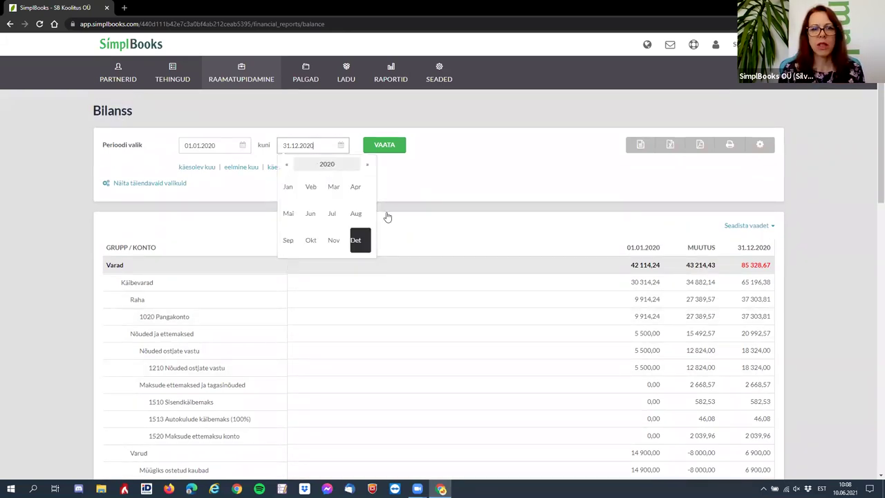
left_click(316, 215)
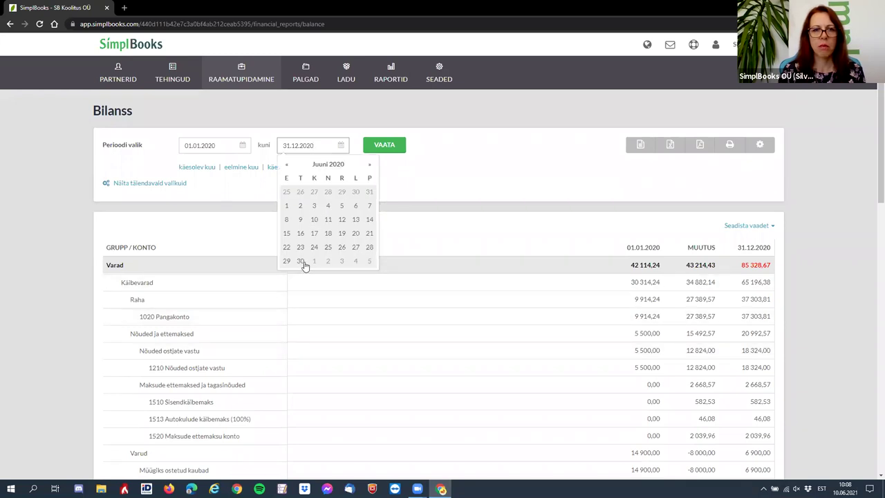
left_click(300, 261)
left_click(387, 145)
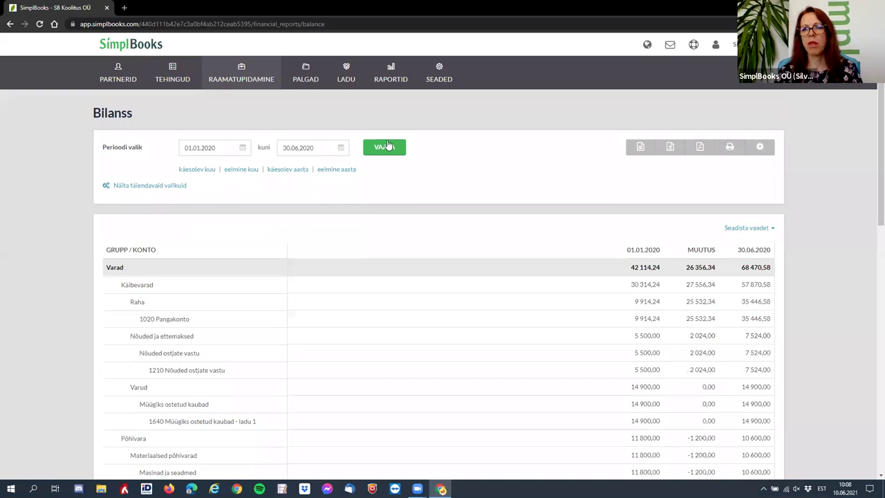
Show the balance sheet for July 2020, from 01.07.2020 to 31.07.2020
left_click(219, 149)
left_click(235, 167)
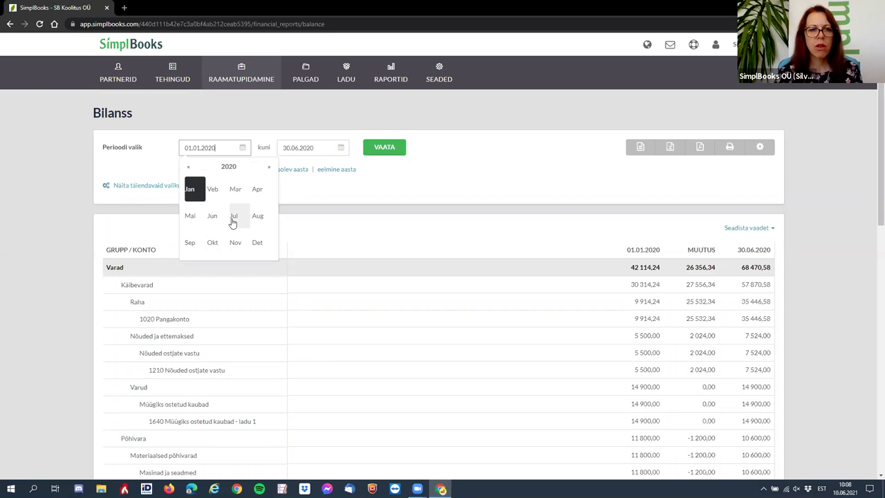
left_click(234, 217)
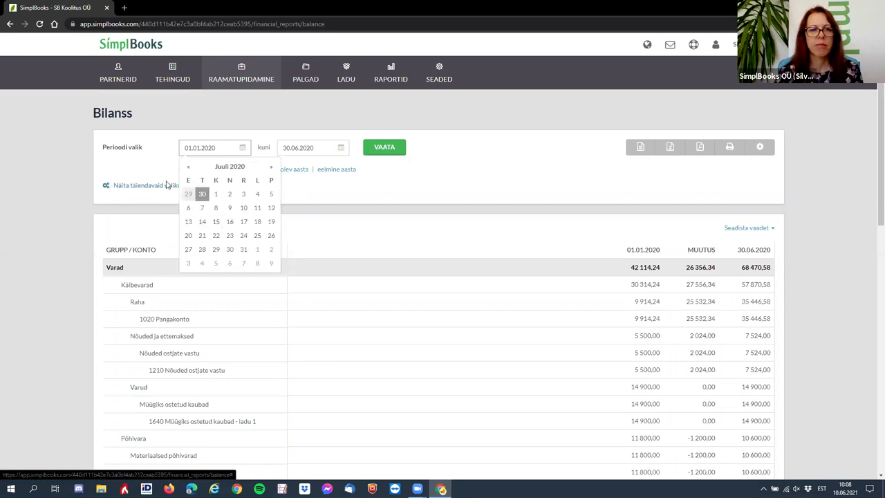
left_click(216, 194)
left_click(317, 146)
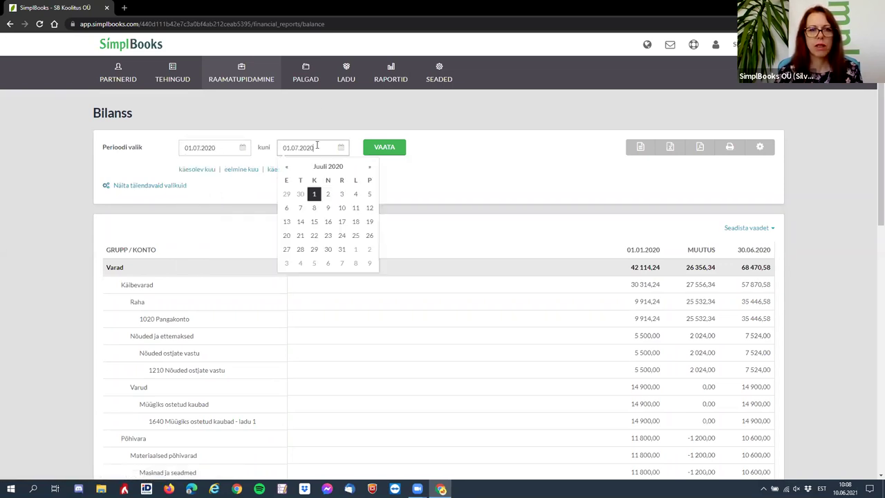
left_click(342, 249)
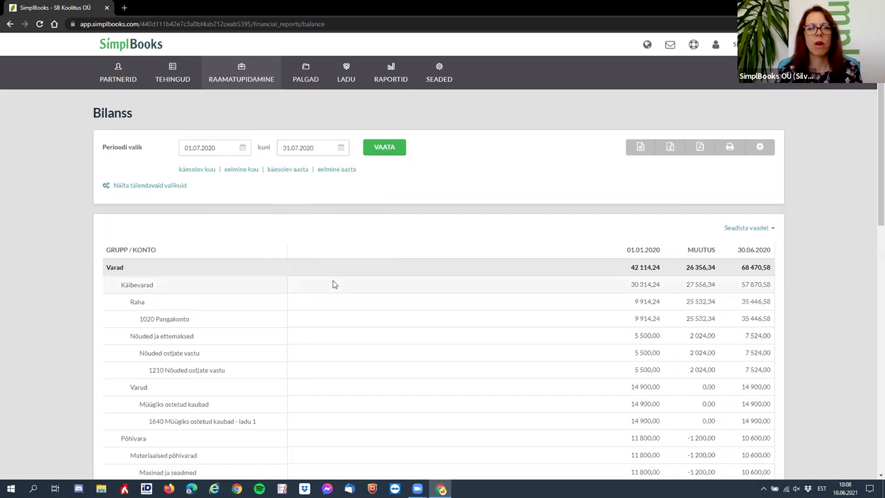
left_click(402, 147)
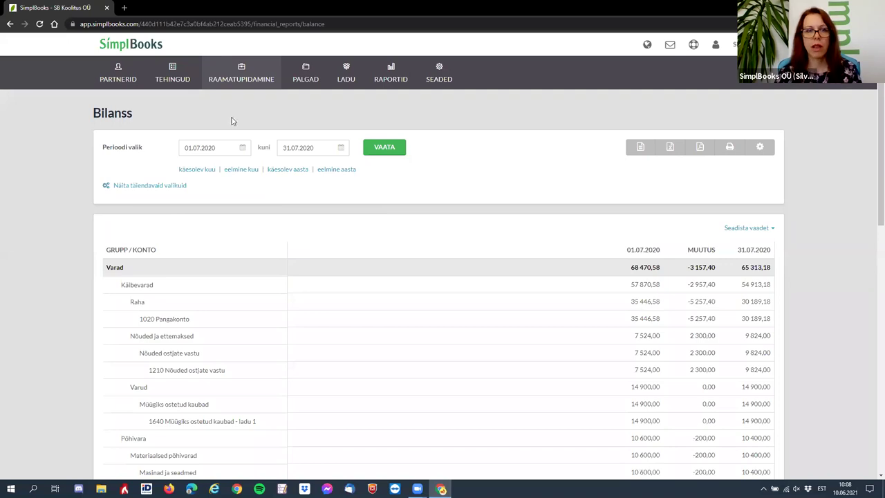
Show the balance sheet for August 2020, from 01.08.2020 to 31.08.2020, and check whether it balances
left_click(232, 147)
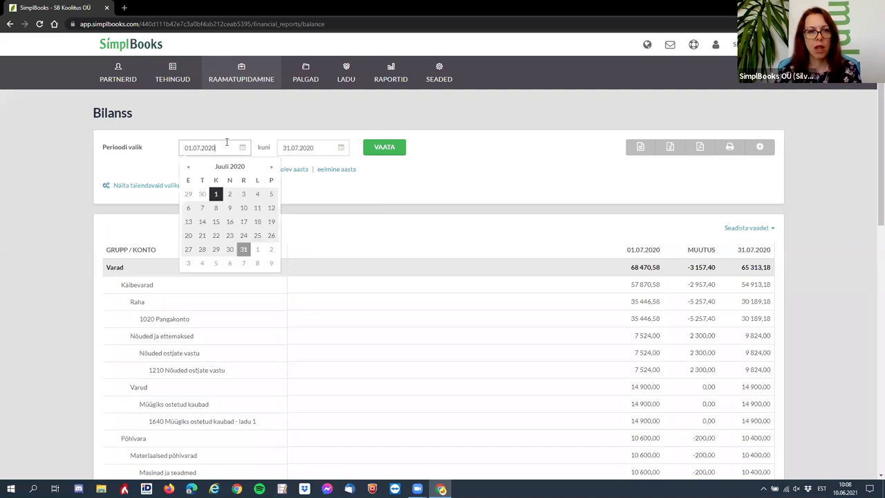
left_click(257, 250)
left_click(315, 149)
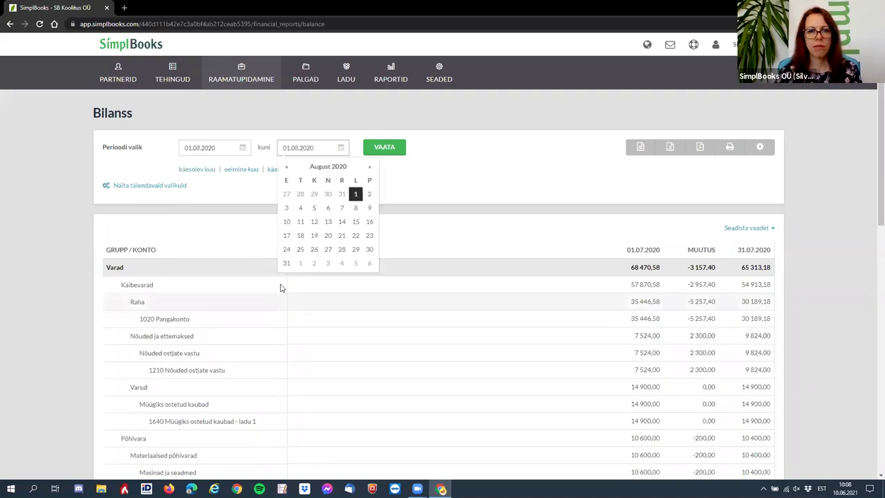
left_click(287, 262)
left_click(388, 150)
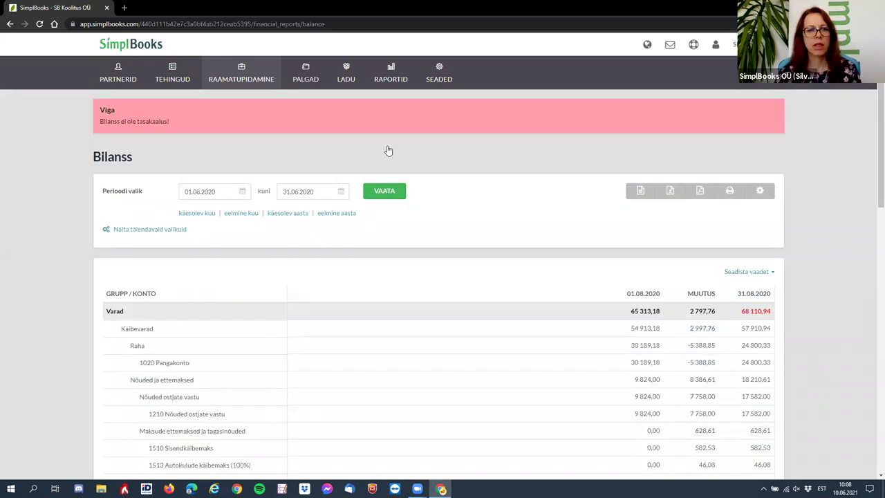
scroll(803, 336, "down", 2)
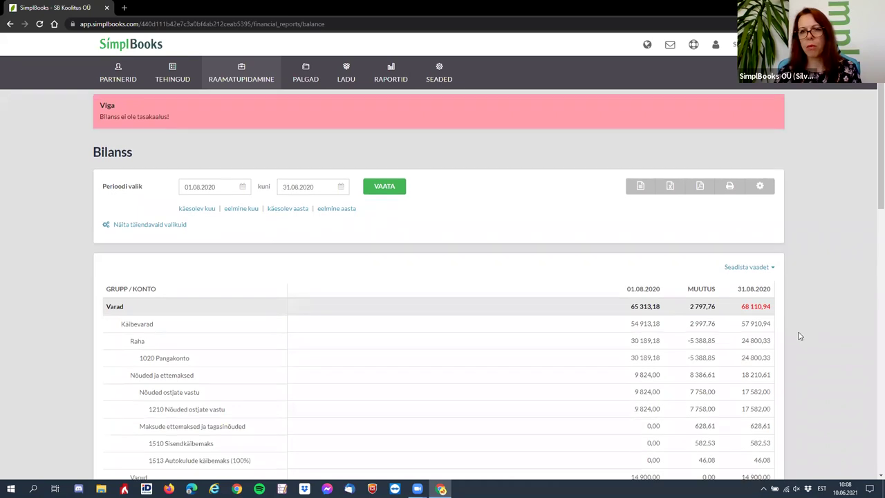
scroll(773, 342, "up", 2)
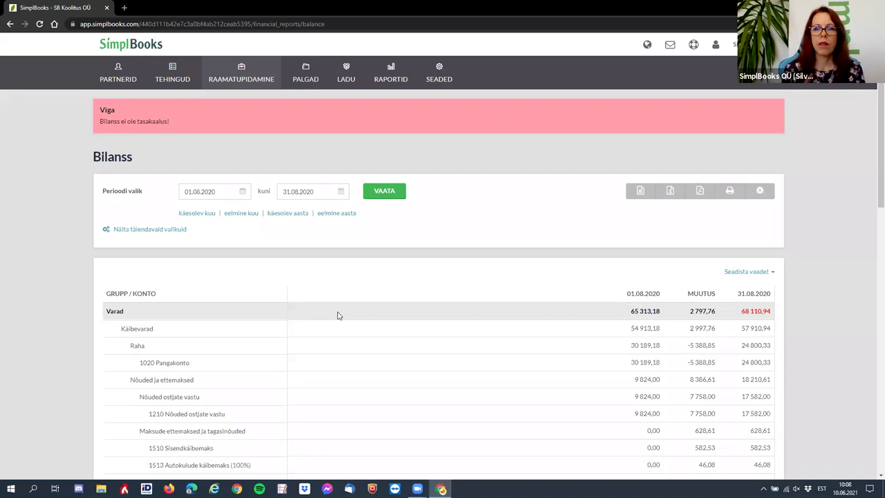
Narrow the August balance sheet by setting its end date to 09.08.2020 and refresh the report
left_click(374, 191)
left_click(302, 192)
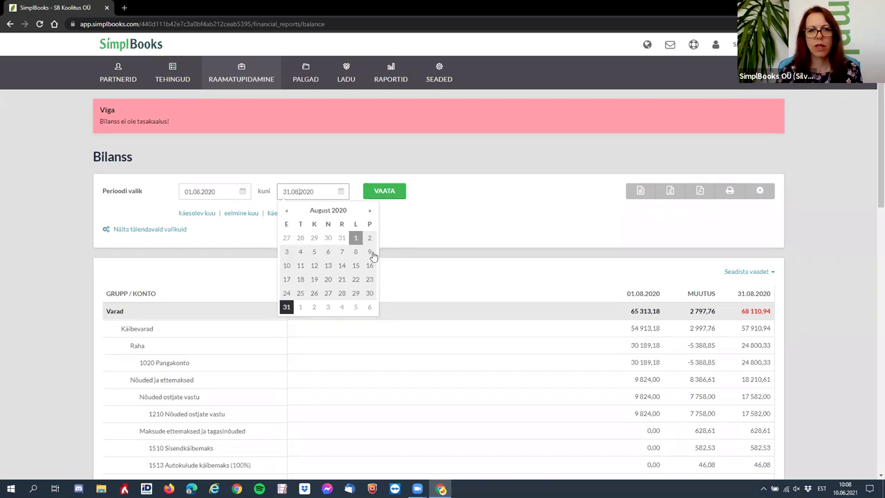
left_click(370, 253)
left_click(393, 191)
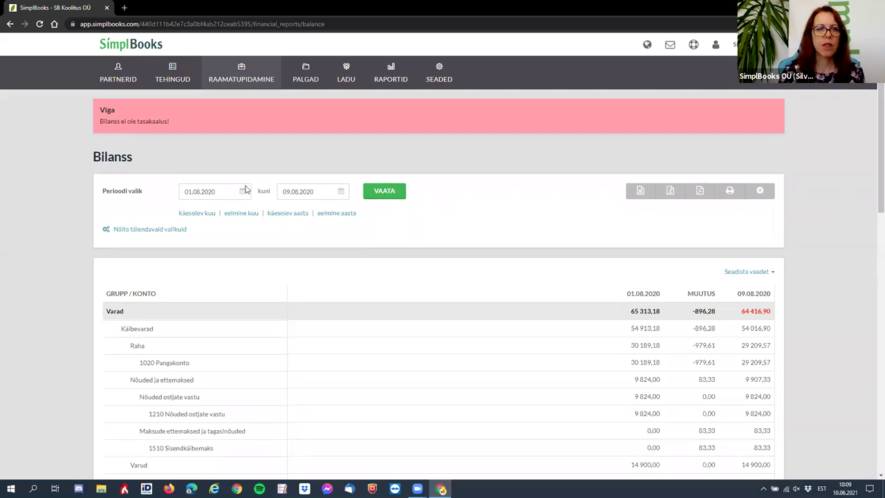
Set the balance sheet's end date to 02.08.2020 and refresh the report
left_click(287, 190)
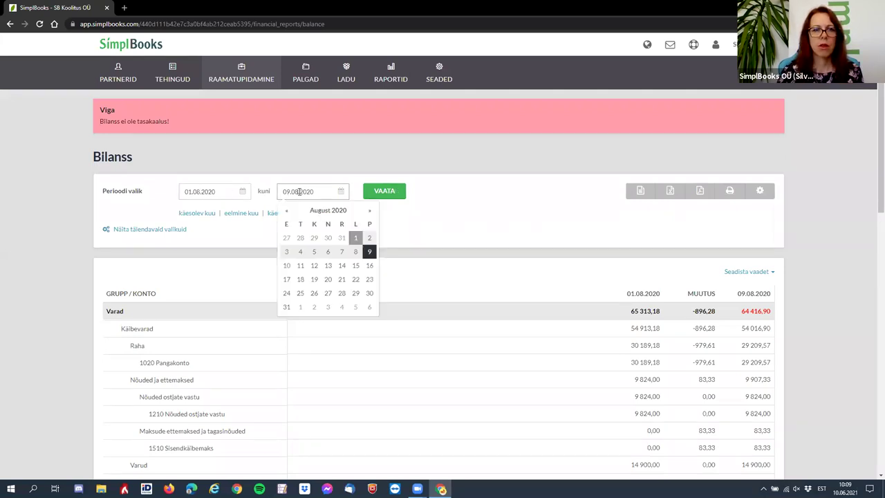
left_click(370, 240)
left_click(381, 193)
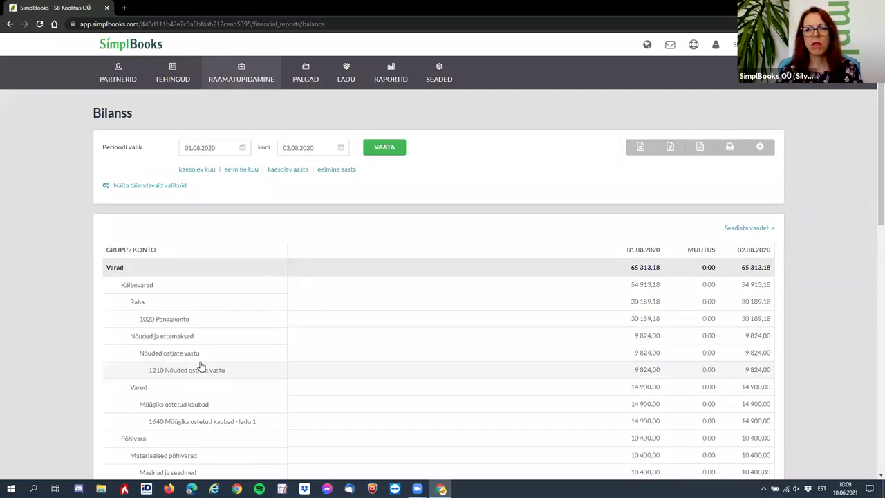
Show the balance sheet for the single day 03.08.2020
left_click(190, 147)
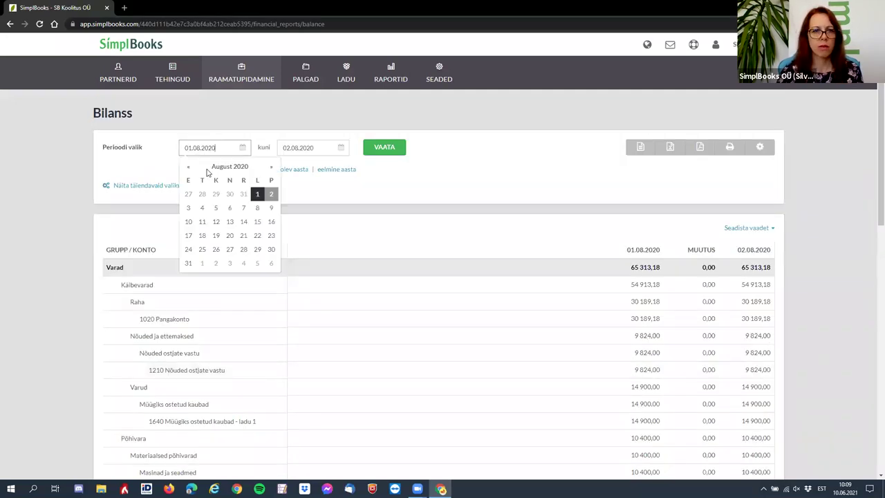
left_click(190, 211)
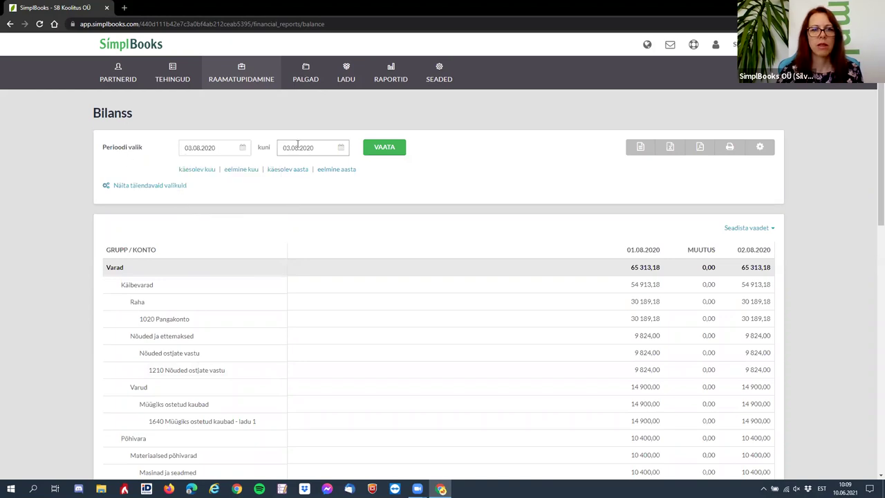
left_click(384, 147)
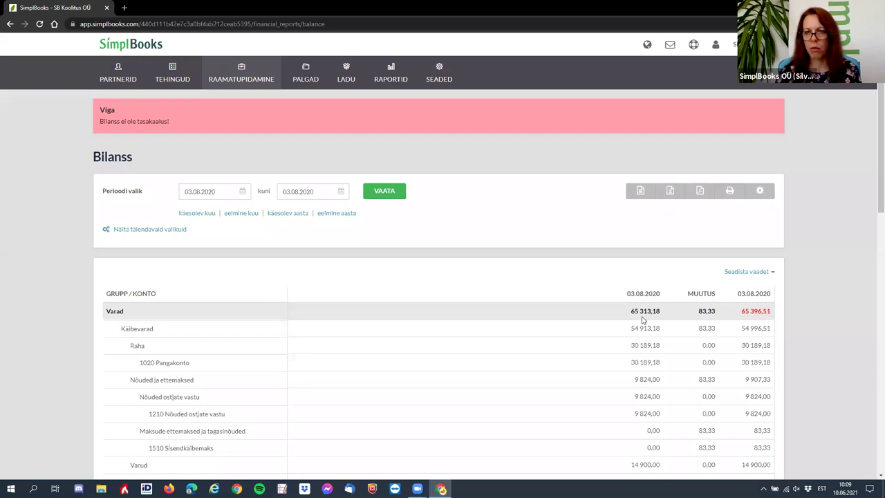
Compare the Varad total with the Kohustised ja omakapital total and their changes in the balance sheet for 03.08.2020
scroll(644, 318, "down", 2)
scroll(272, 362, "down", 1)
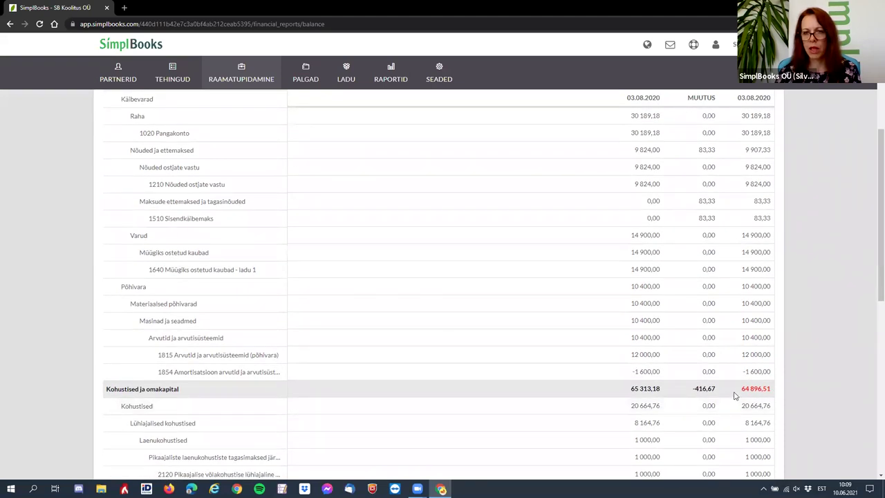
scroll(769, 398, "up", 1)
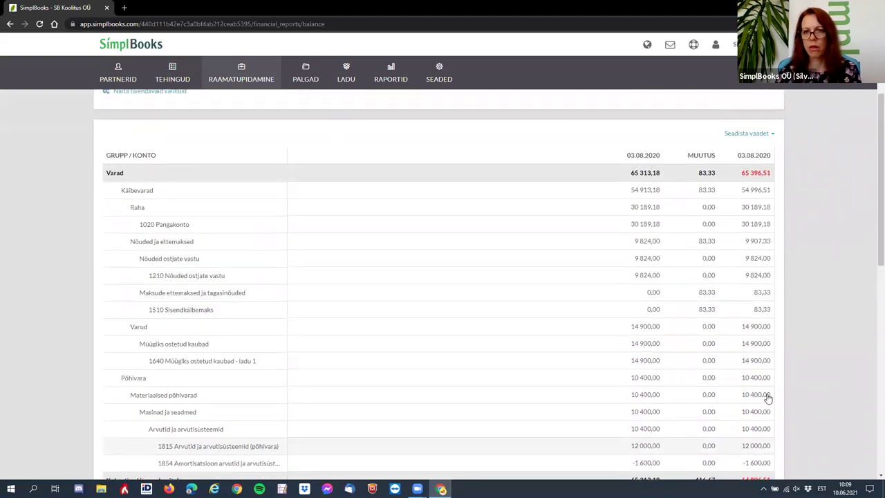
scroll(768, 399, "down", 1)
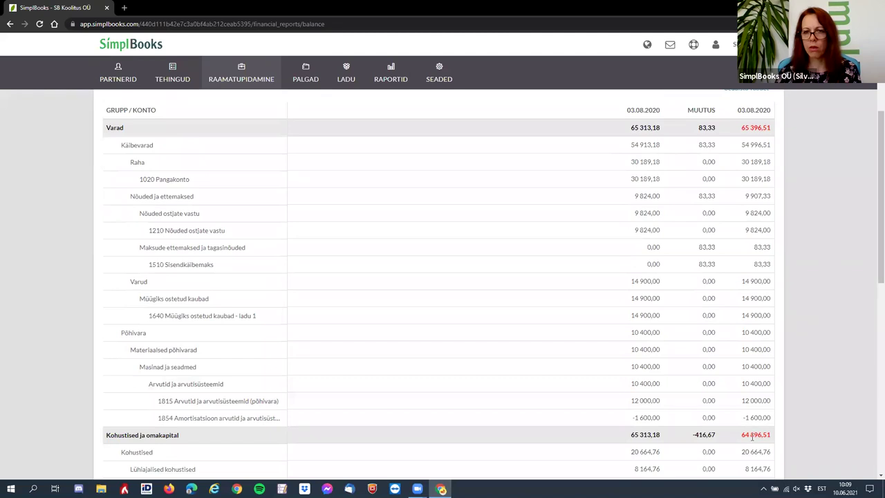
scroll(782, 441, "up", 1)
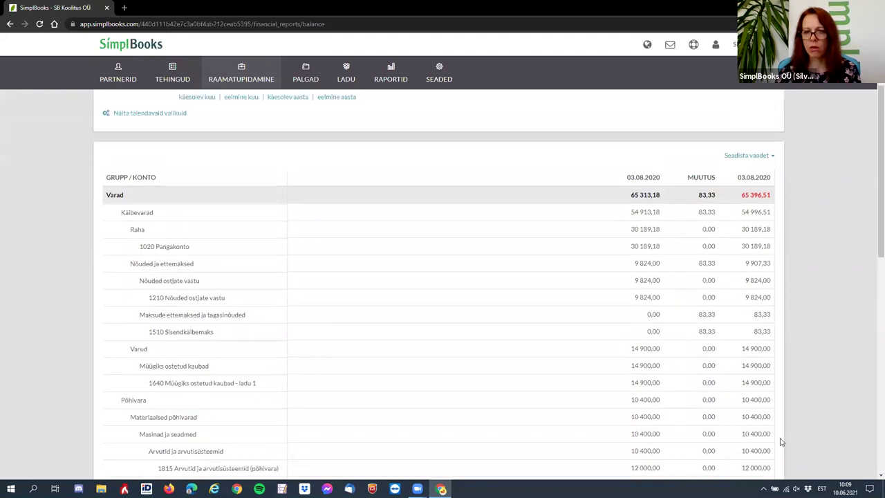
scroll(780, 441, "down", 1)
scroll(780, 443, "down", 1)
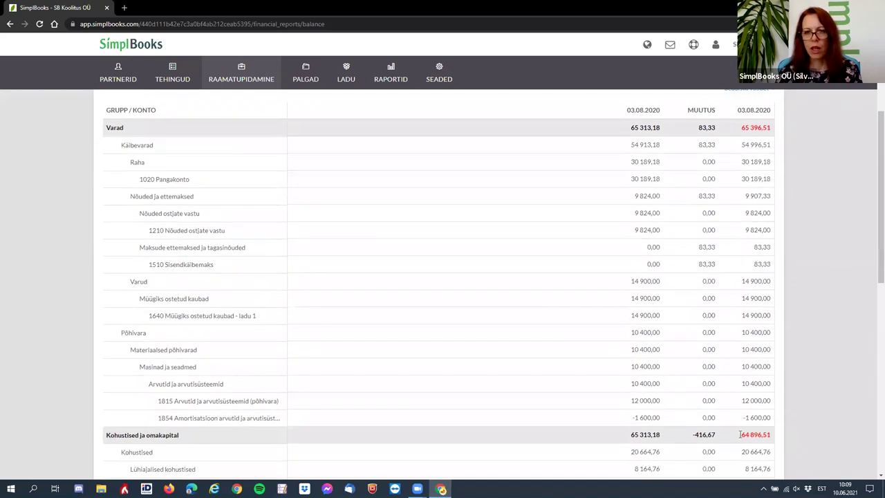
scroll(527, 311, "up", 3)
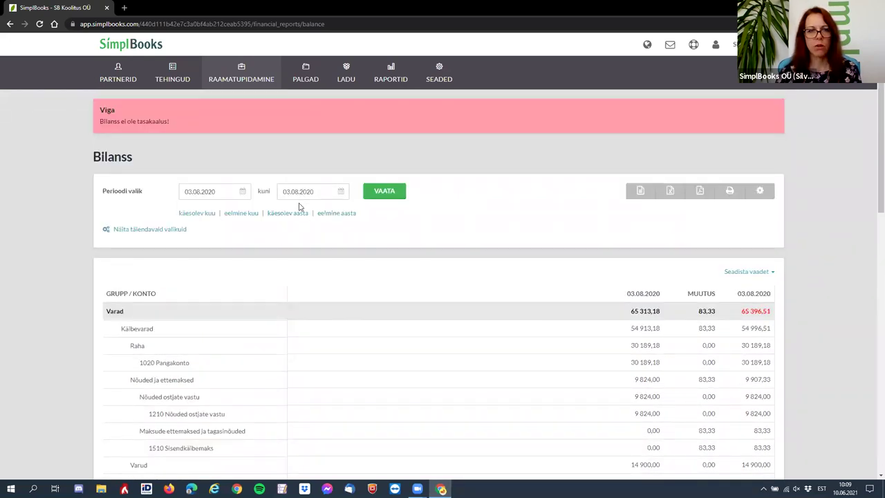
Open the list of financial entries (Kanded) in a separate browser tab and switch to it
mouse_move(253, 73)
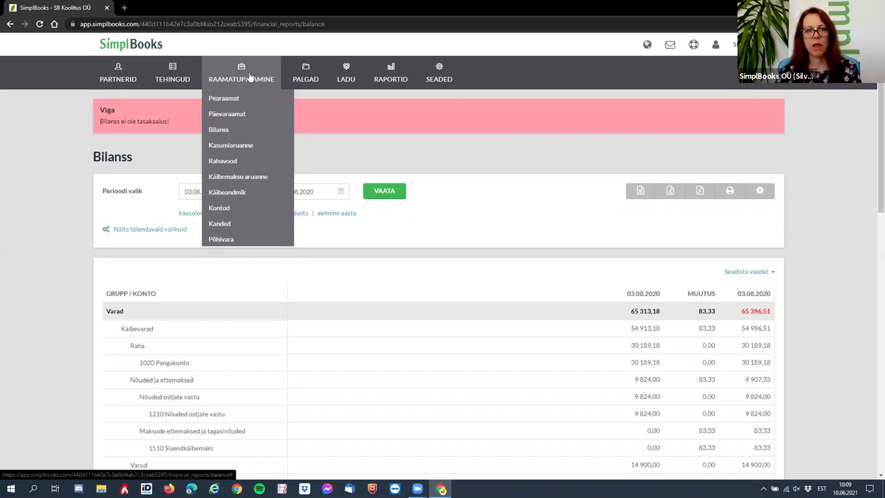
right_click(238, 226)
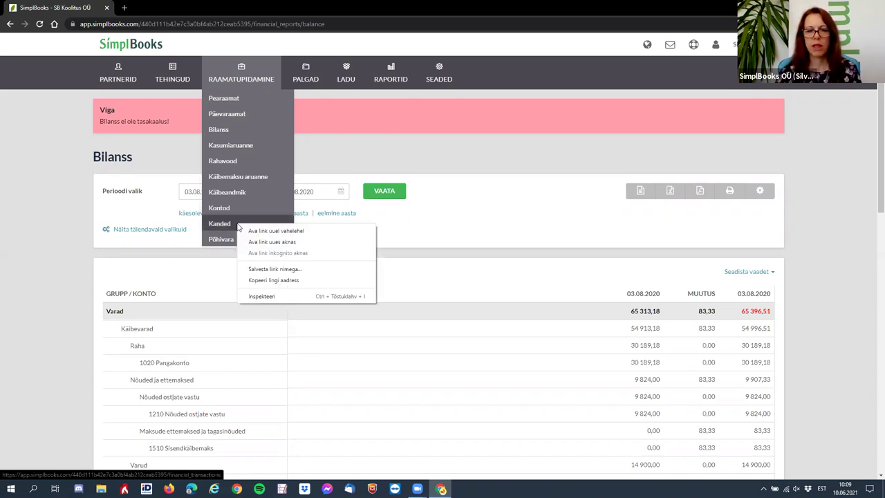
left_click(275, 232)
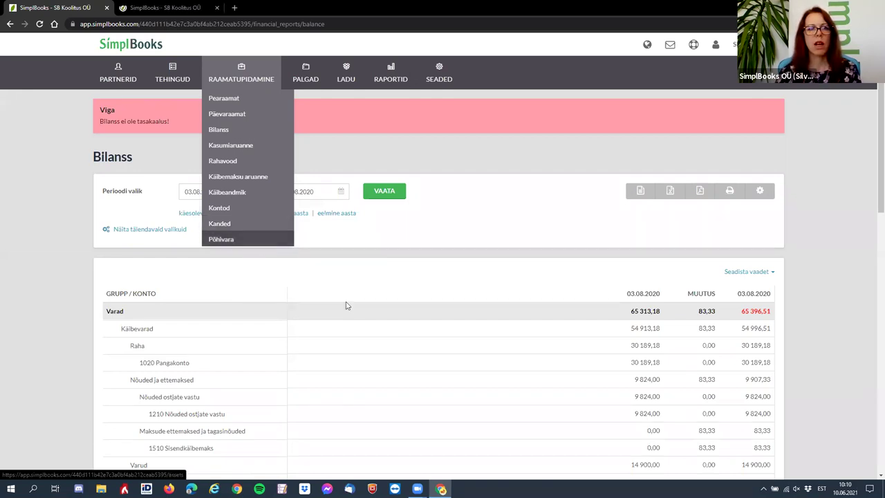
left_click(170, 8)
mouse_move(152, 225)
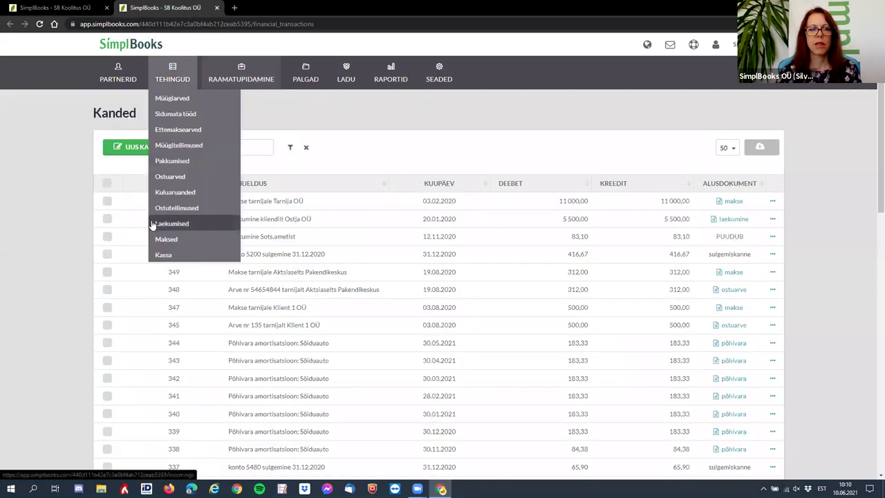
Filter the financial entries by the date 03.08.2020 using the detailed search
left_click(290, 150)
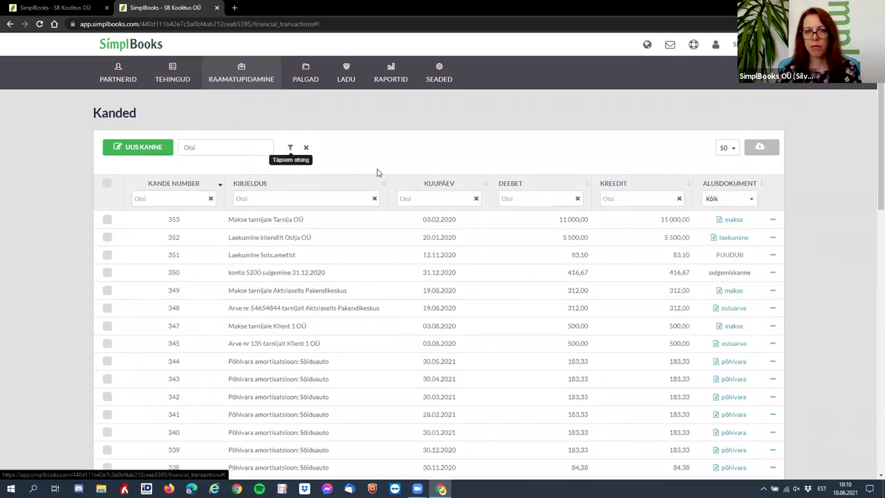
left_click(418, 198)
type("03")
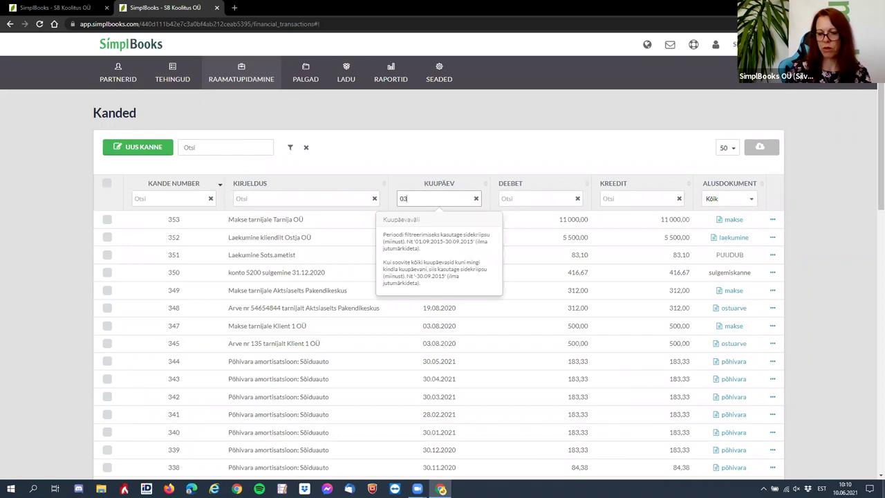
type(".08.2020")
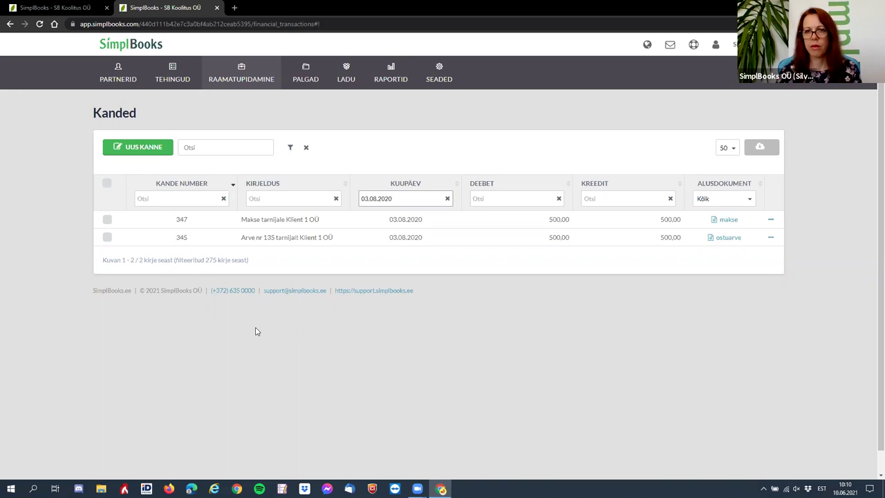
Examine the linked accounts of purchase invoice entry 345 and payment entry 347
left_click(300, 240)
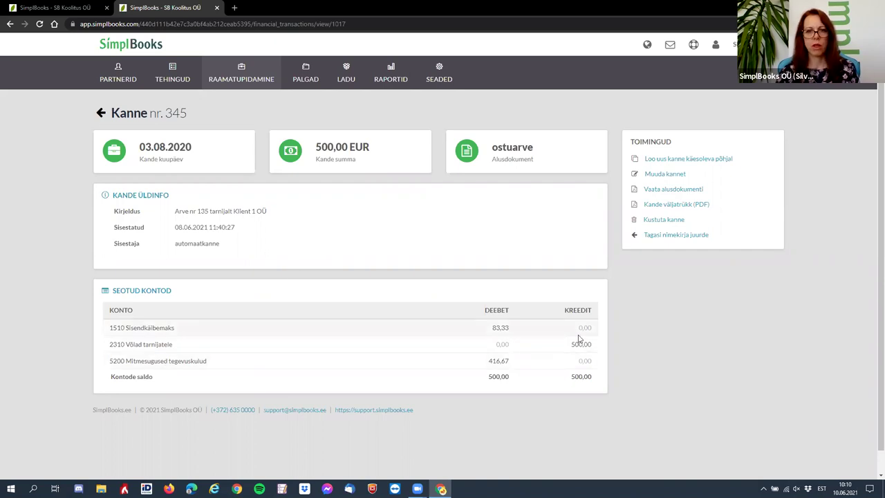
left_click(10, 25)
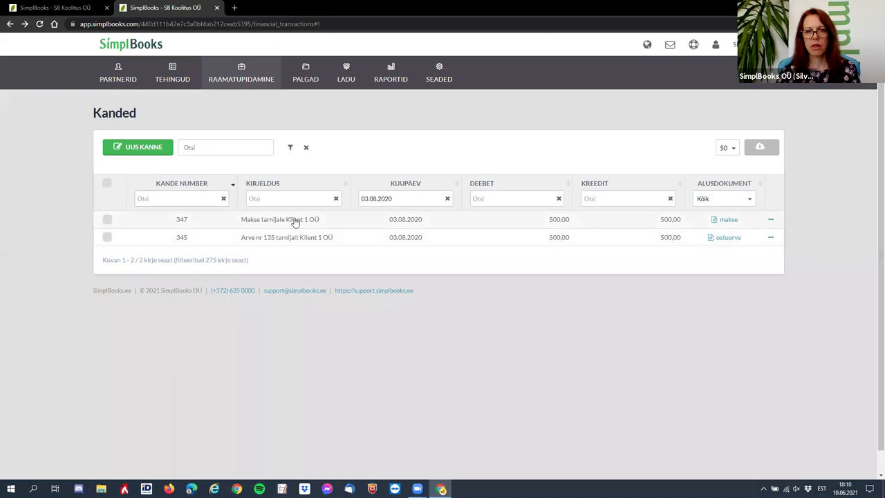
left_click(295, 220)
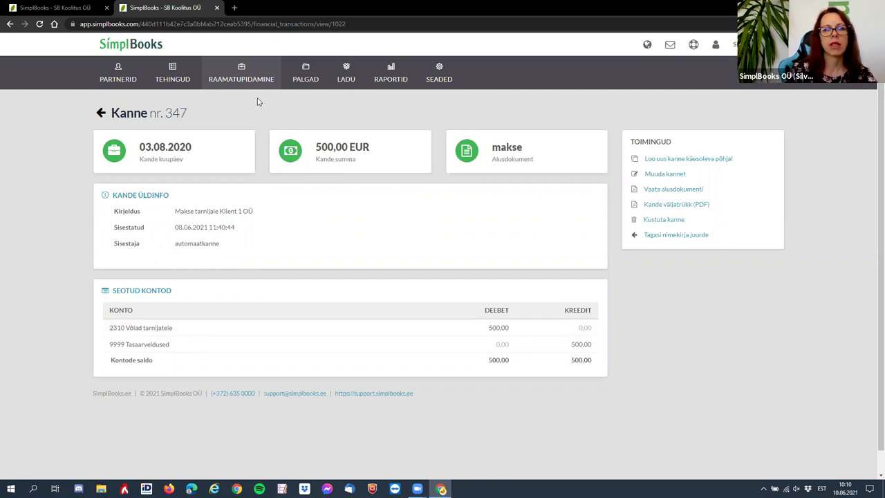
Open the general ledger (Pearaamat) in a separate browser tab and switch to it
left_click(251, 78)
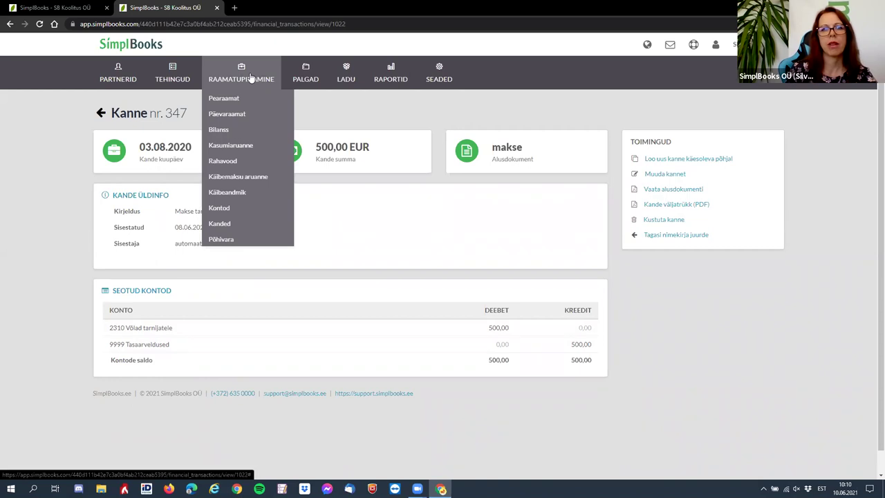
right_click(241, 97)
left_click(276, 105)
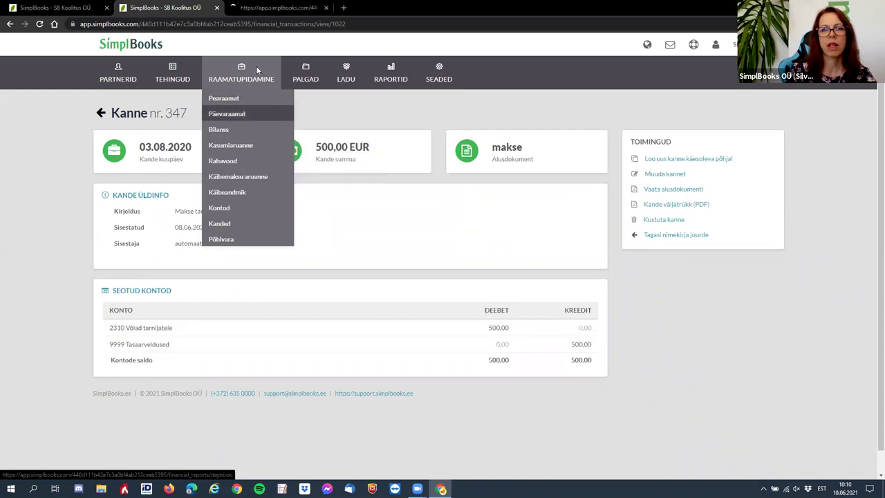
key("ctrl+Tab")
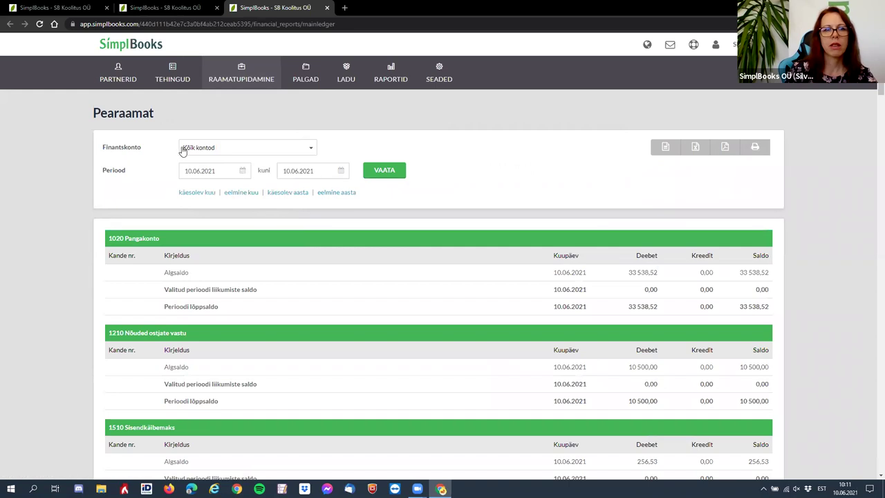
Show the general ledger of account 9999 Tasaarveldused for the previous year, 01.01.2020 to 31.12.2020
left_click(183, 151)
type("999")
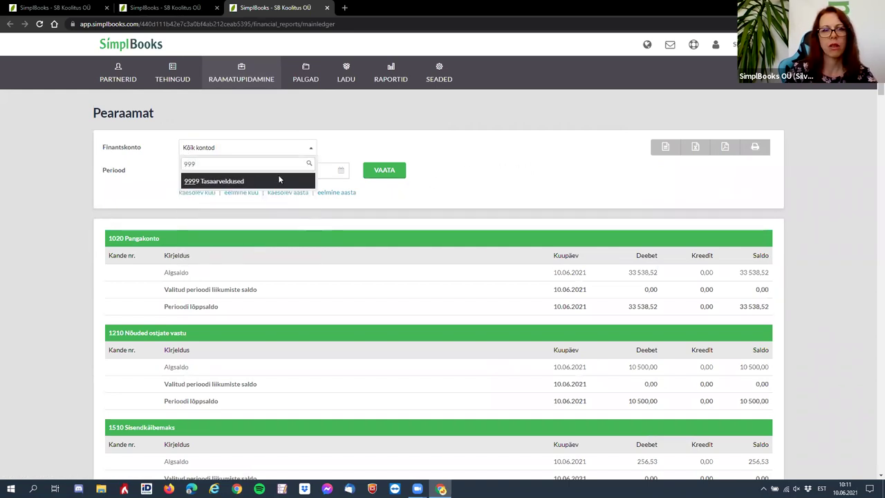
left_click(234, 181)
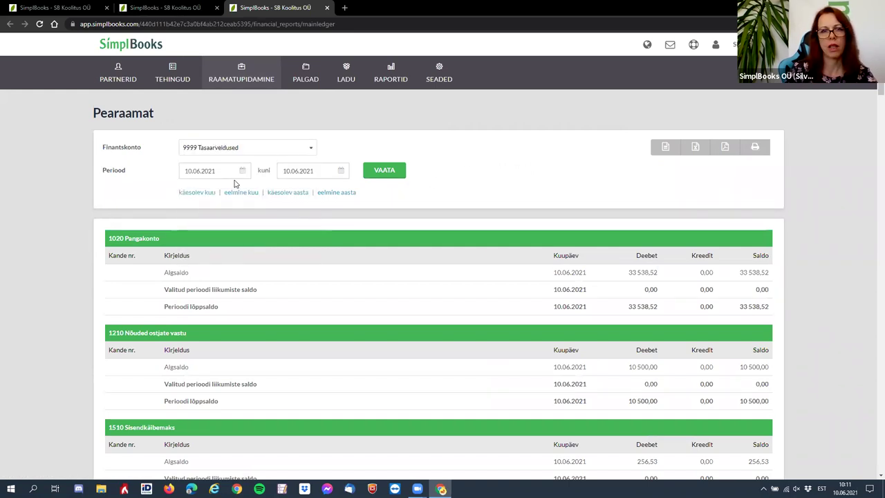
left_click(350, 197)
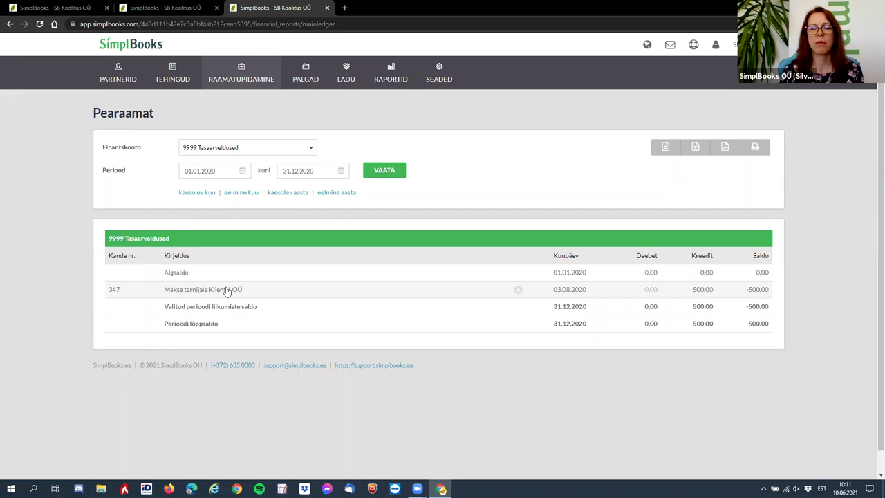
Open the purchase ledger report (Ostureskontro) in a separate browser tab and switch to it
mouse_move(390, 79)
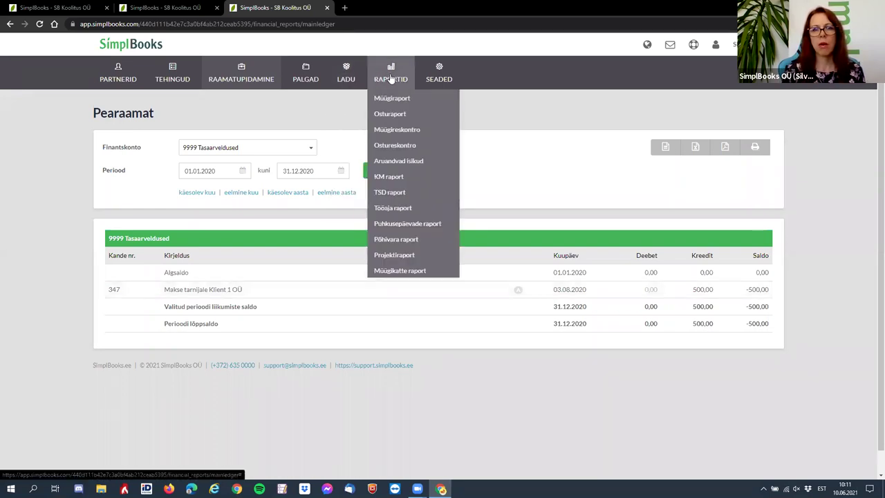
right_click(409, 152)
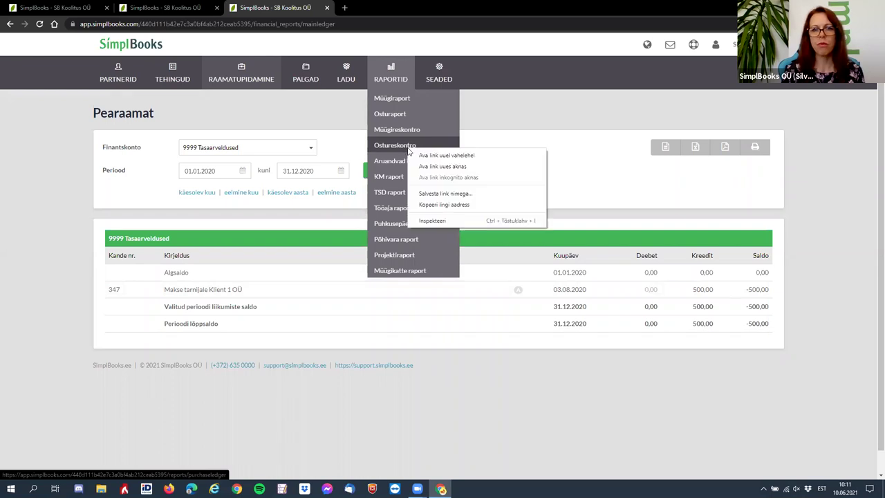
left_click(447, 154)
key("ctrl+Tab")
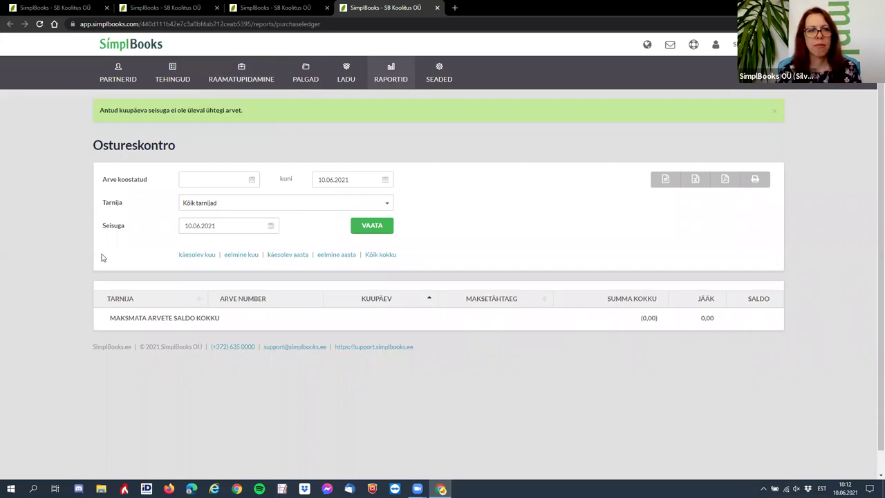
Set the purchase ledger's invoice period end date to 31.12.2020
left_click(384, 180)
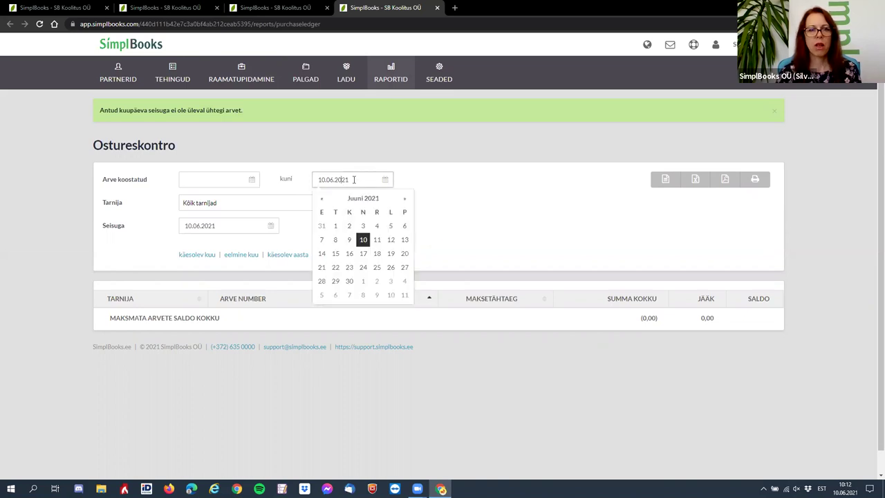
left_click(372, 203)
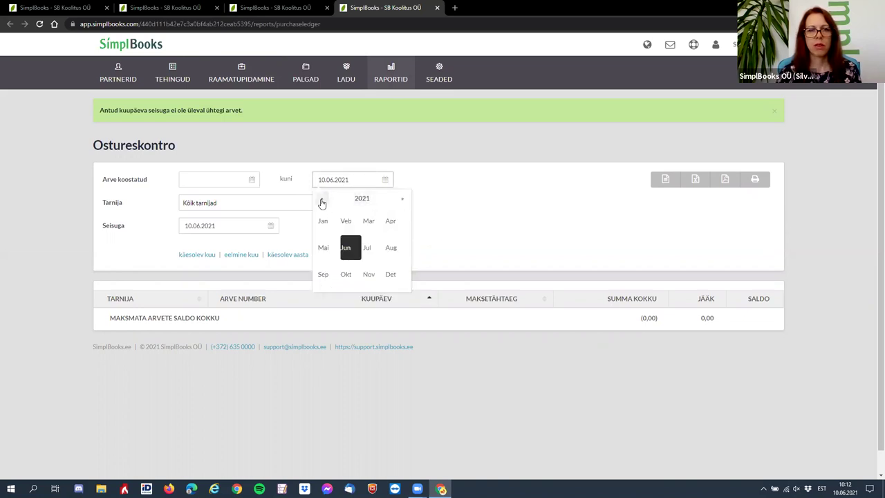
left_click(322, 200)
left_click(400, 277)
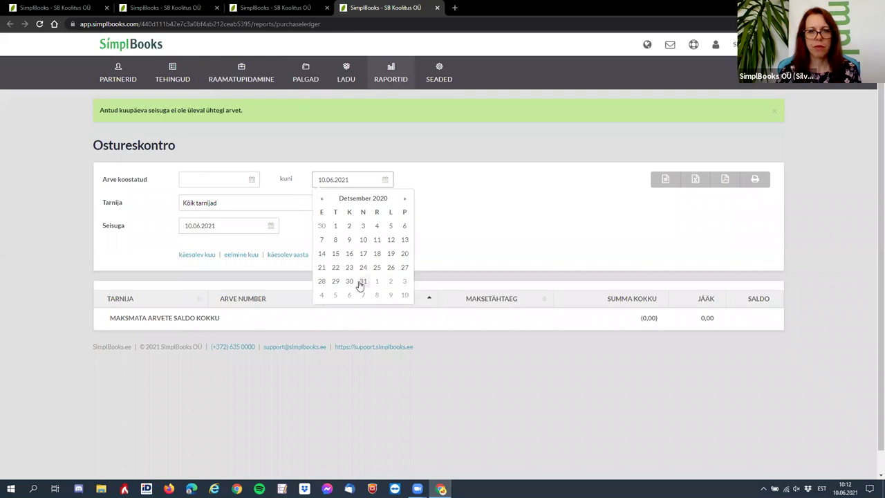
left_click(361, 283)
Set the purchase ledger's as-of date (Seisuga) to 31.12.2020 and refresh the report
left_click(223, 223)
left_click(220, 244)
left_click(187, 244)
left_click(257, 321)
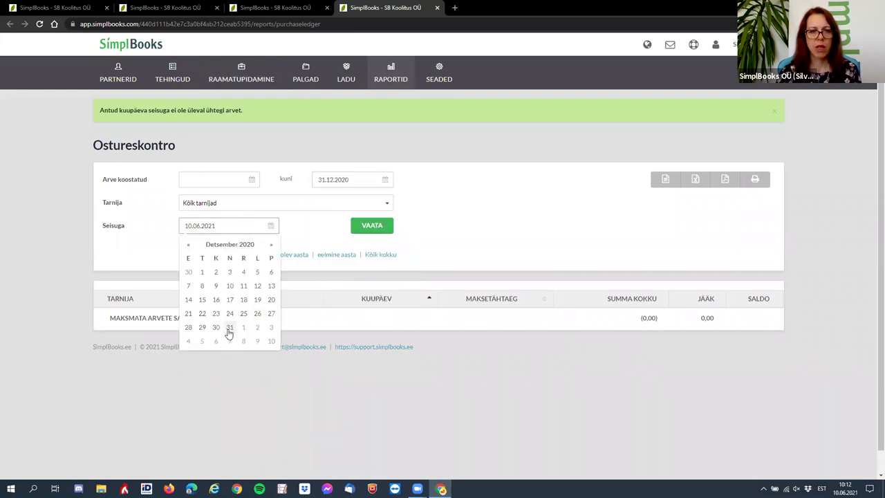
left_click(229, 334)
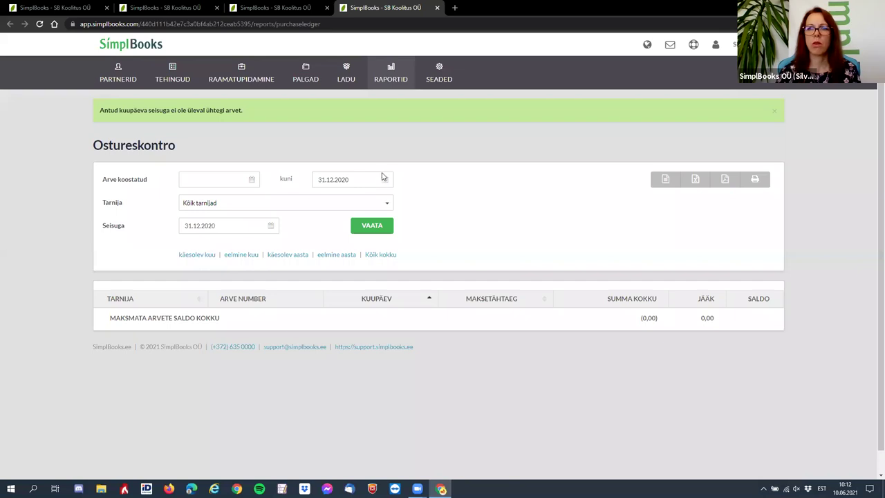
left_click(372, 226)
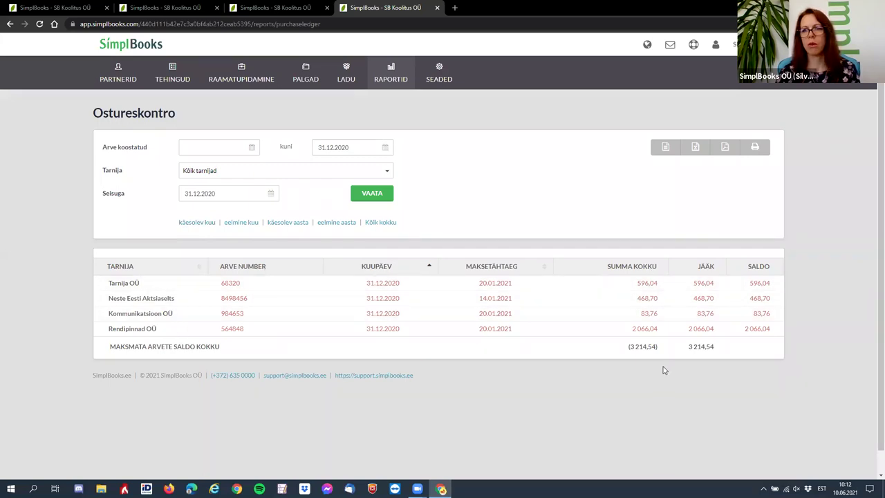
Check the sales ledger (Müügireskontro) for unpaid invoices and view the payment document behind entry 347
mouse_move(398, 74)
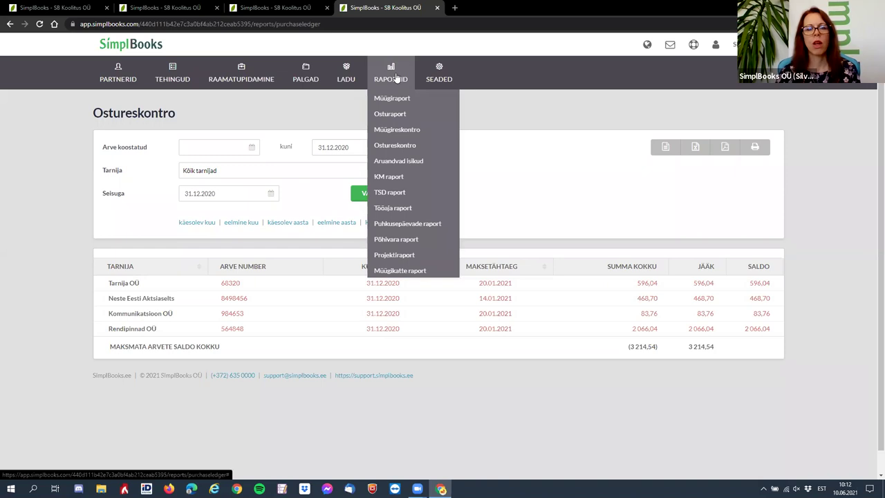
left_click(404, 132)
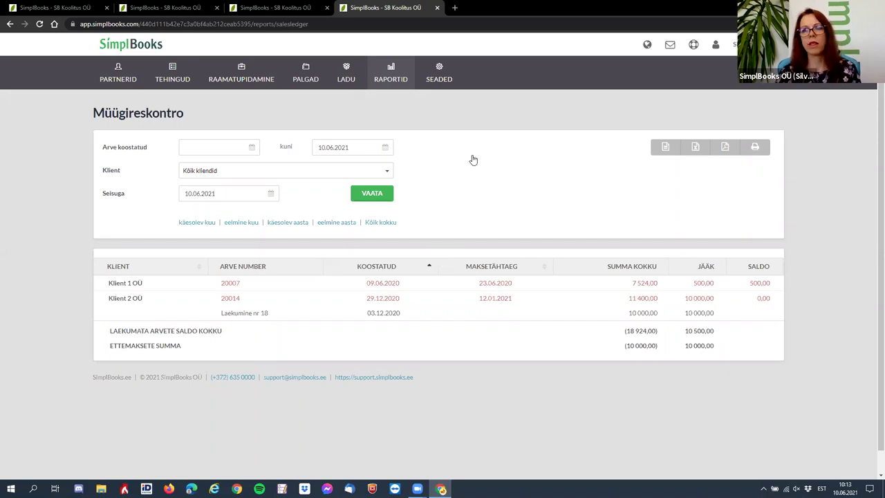
left_click(169, 7)
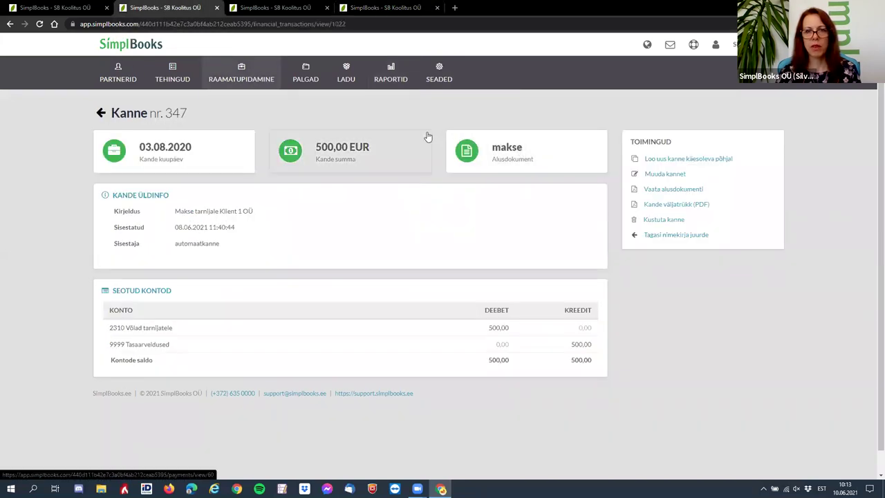
left_click(512, 153)
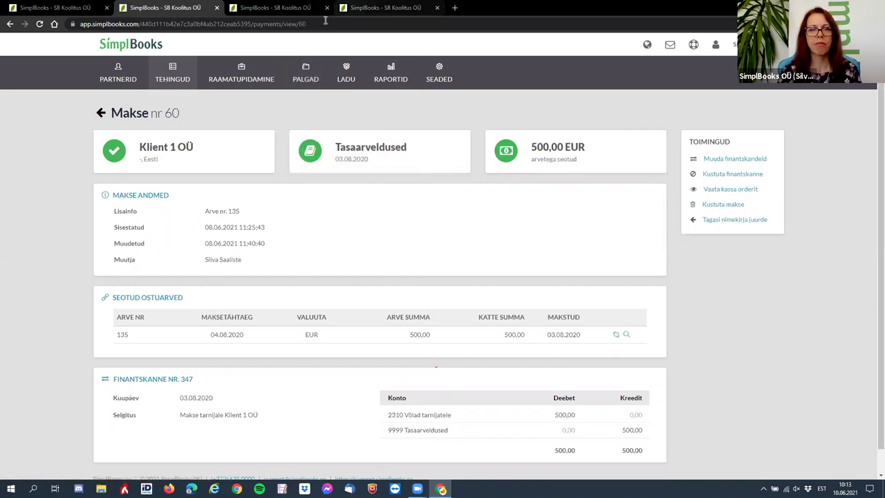
Open Klient 1 OÜ's unpaid sales invoice from the sales ledger and start marking it as paid
key("ctrl+4")
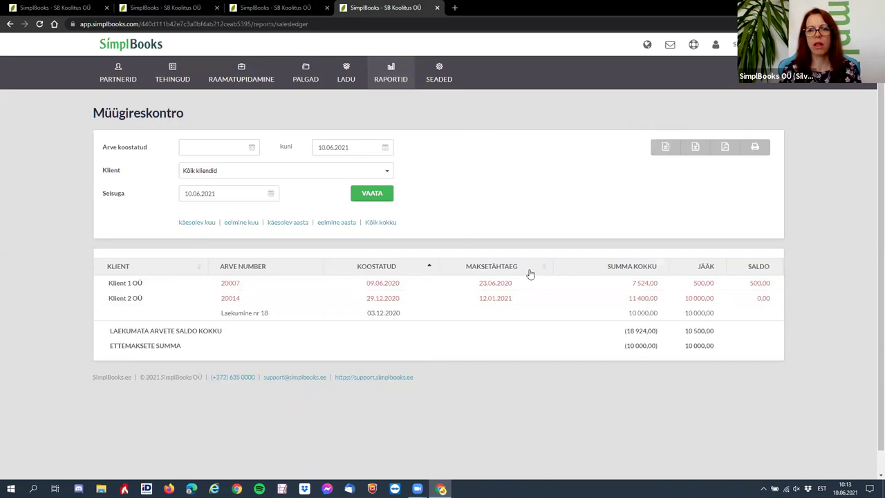
left_click(235, 283)
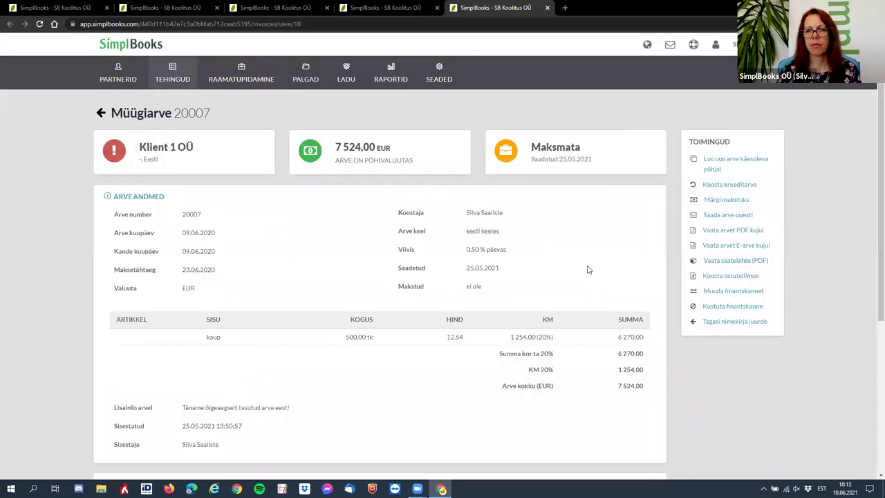
left_click(727, 203)
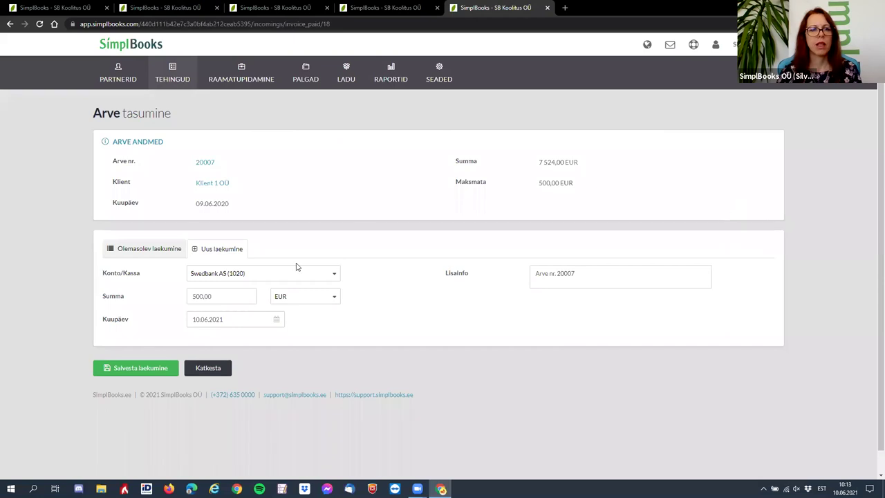
Set the date of the new 500,00 EUR receipt to 03.08.2020
left_click(225, 319)
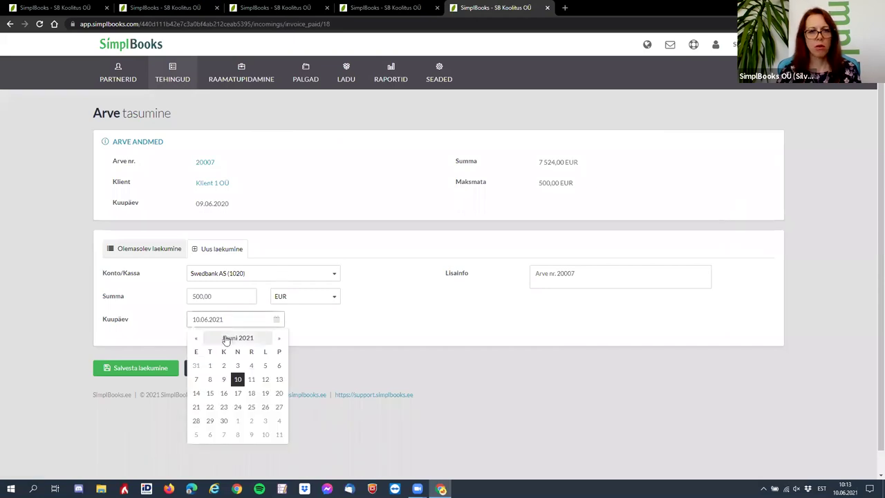
left_click(225, 338)
left_click(196, 338)
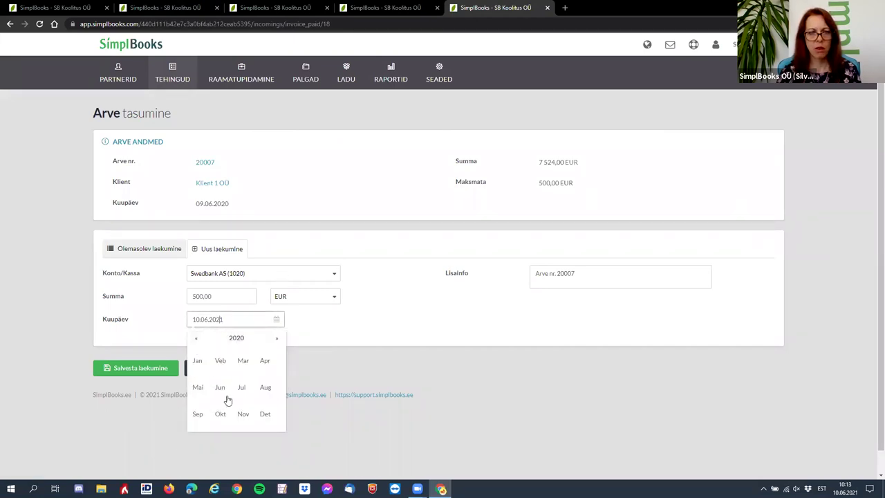
left_click(265, 390)
left_click(193, 382)
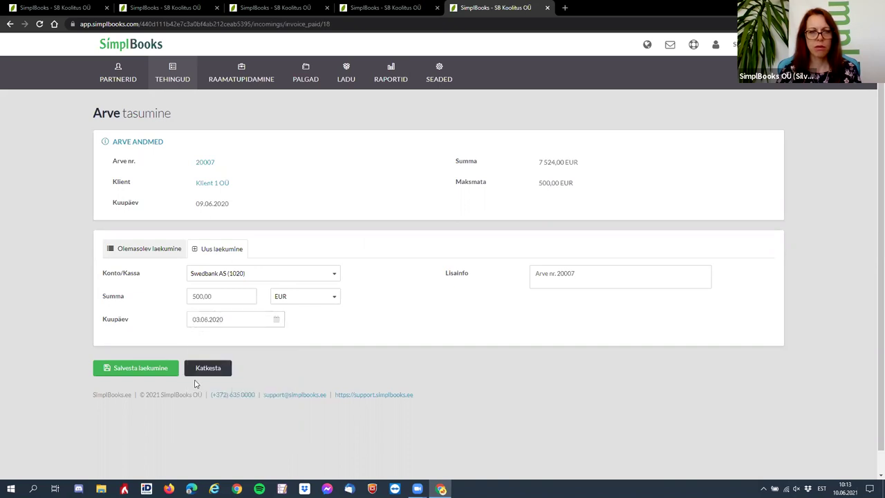
Assign the new receipt for invoice 20007 to the account Tasaarveldused (9999) and save it
left_click(223, 275)
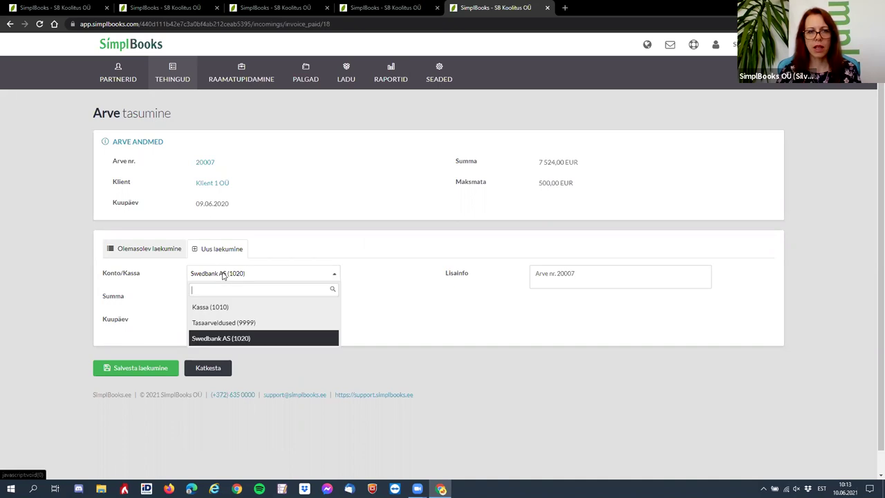
left_click(220, 319)
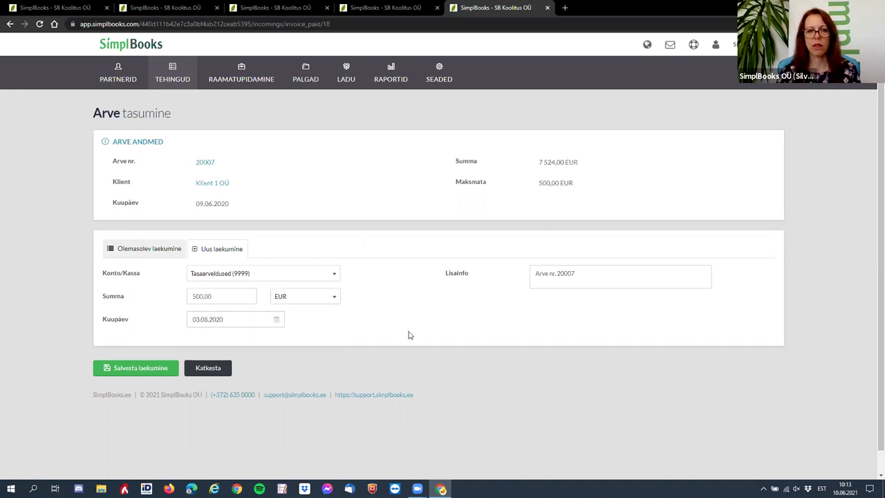
left_click(143, 368)
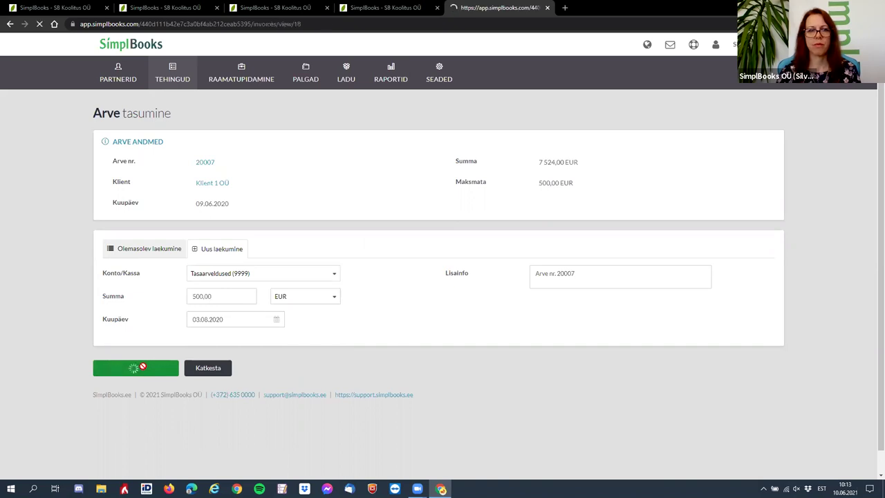
Refresh the balance sheet for 03.08.2020 and the general ledger of account 9999 Tasaarveldused to check the effect of the receipt
left_click(60, 9)
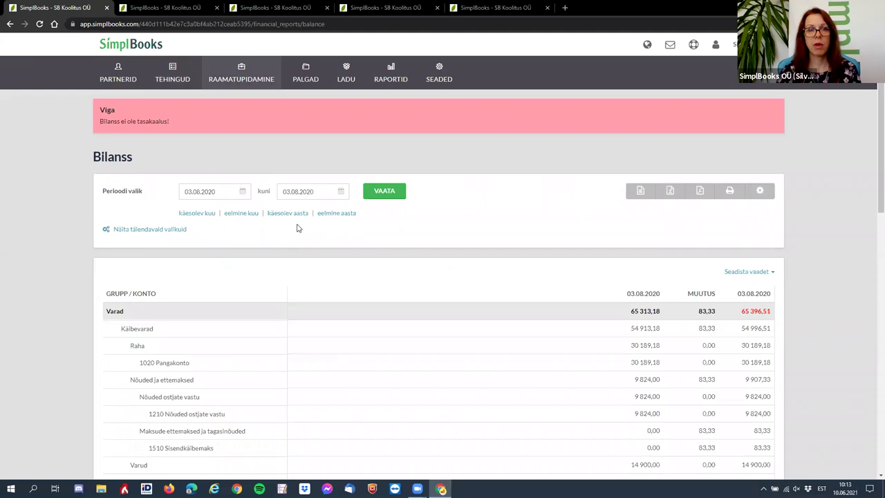
left_click(391, 195)
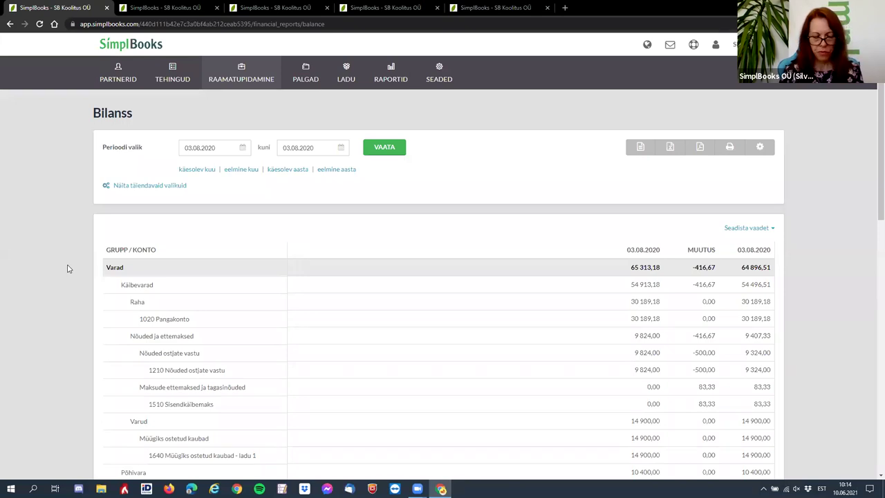
left_click(275, 8)
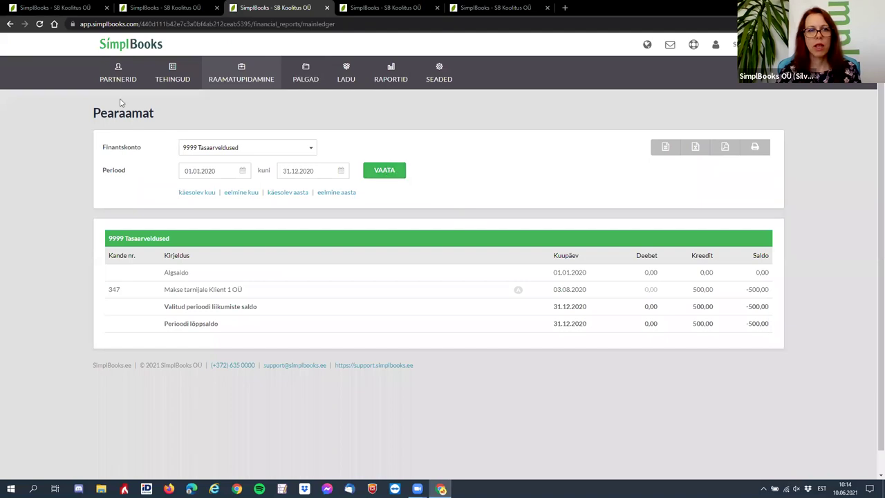
mouse_move(239, 128)
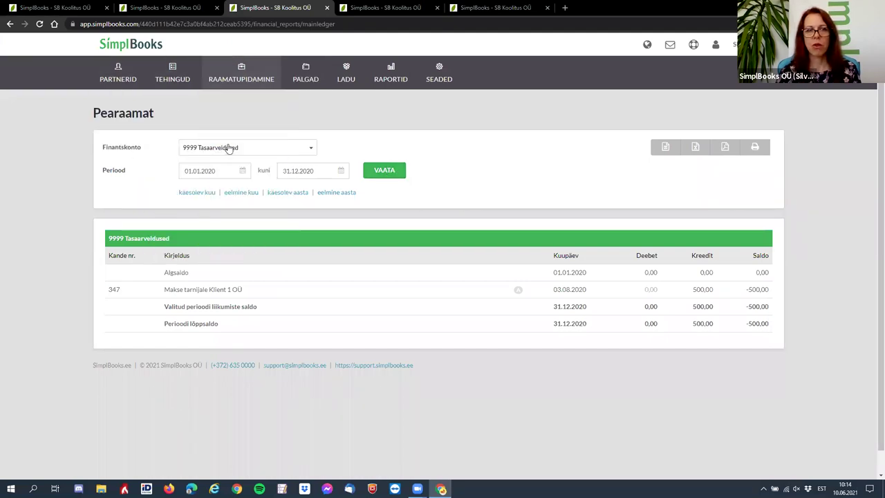
left_click(383, 173)
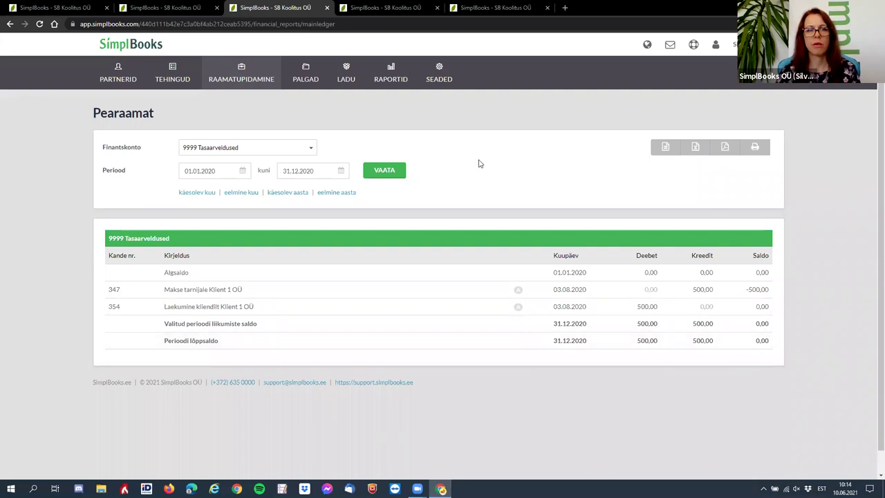
Close the general ledger, refresh the sales ledger (Müügireskontro) and set its invoice end date to 31.12.2020
key("ctrl+w")
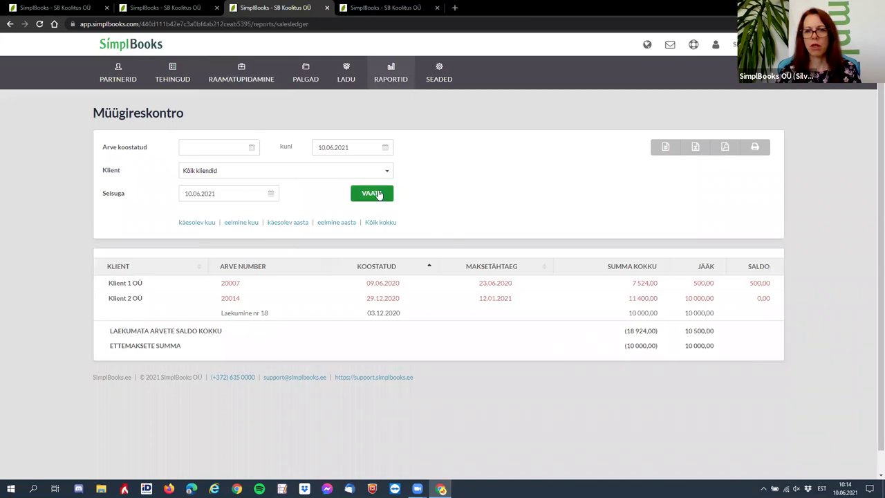
left_click(379, 194)
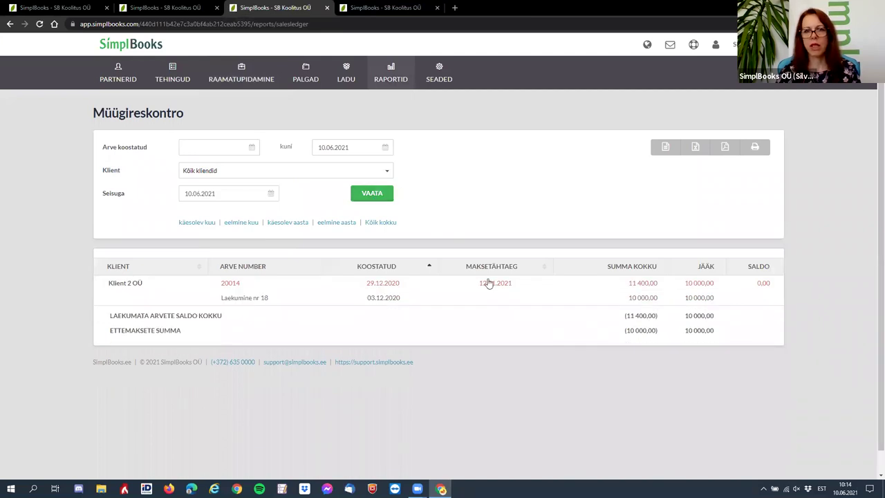
left_click(377, 146)
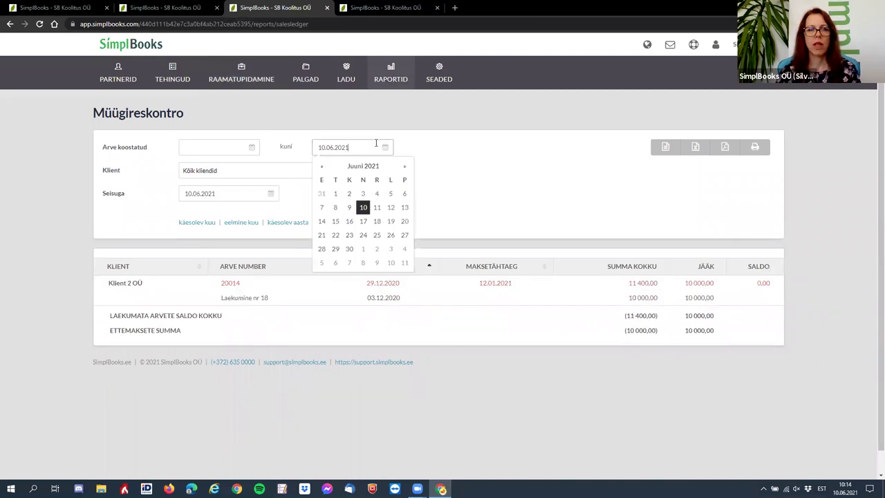
left_click(379, 166)
left_click(329, 168)
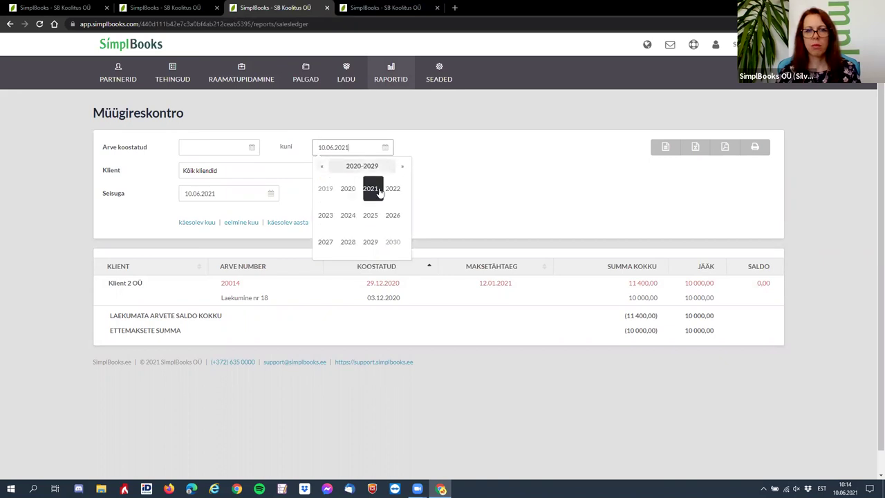
left_click(348, 189)
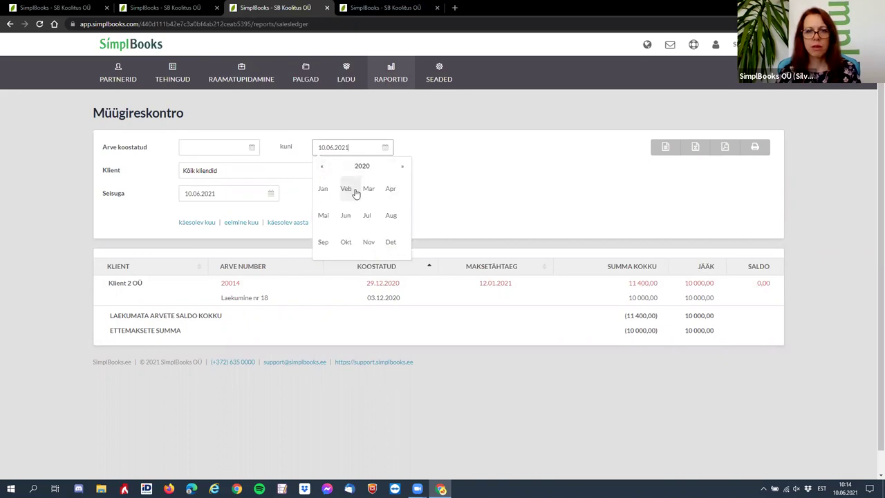
left_click(393, 242)
left_click(364, 249)
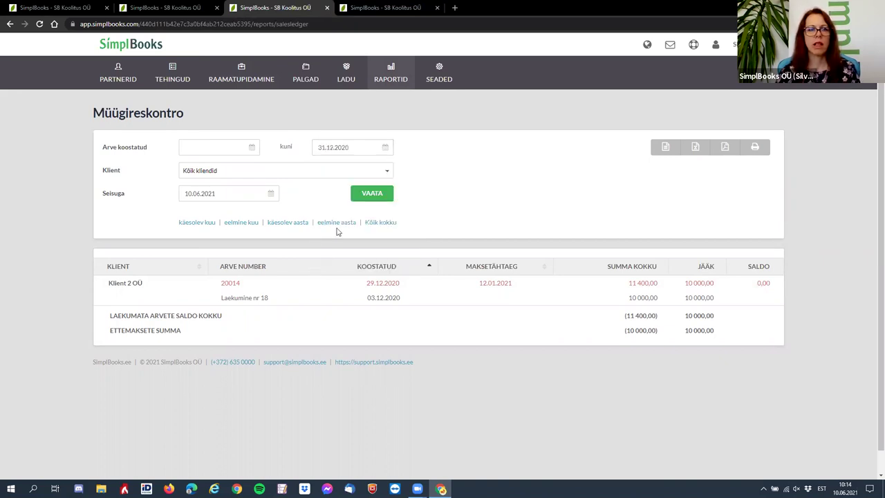
Set the sales ledger's as-of date (Seisuga) to 31.12.2020 and refresh the report
left_click(214, 195)
left_click(222, 212)
left_click(187, 213)
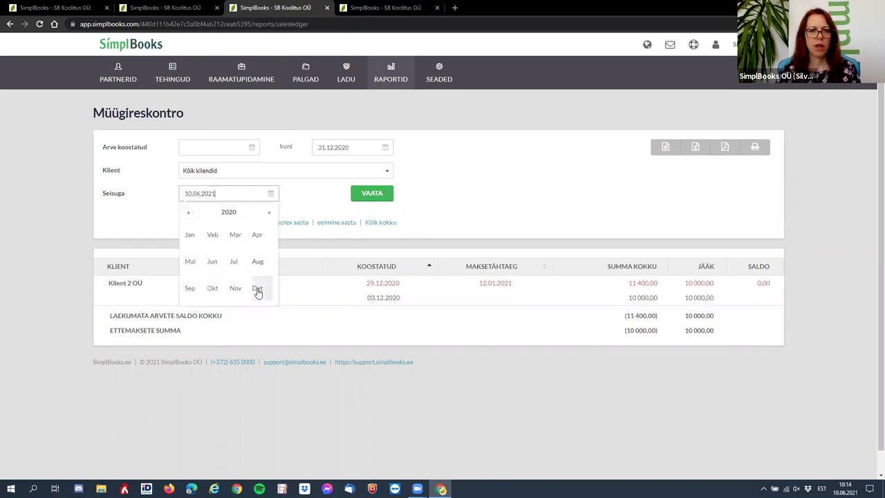
left_click(256, 292)
left_click(229, 295)
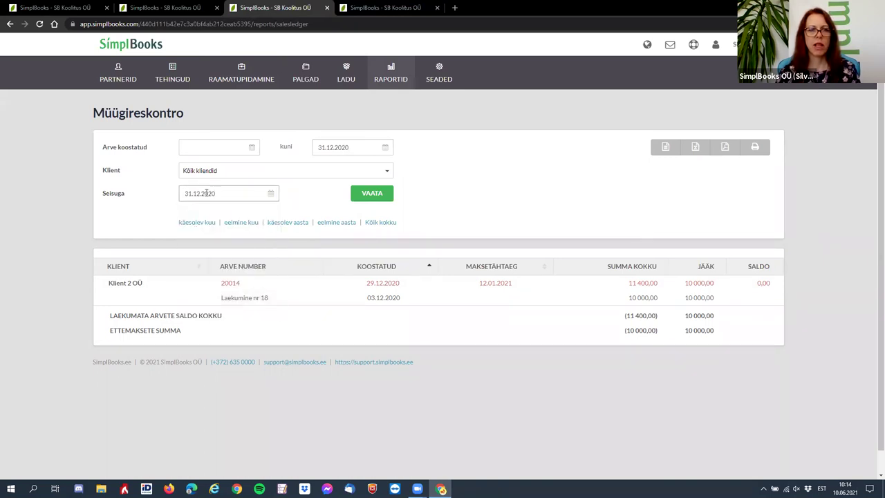
left_click(367, 193)
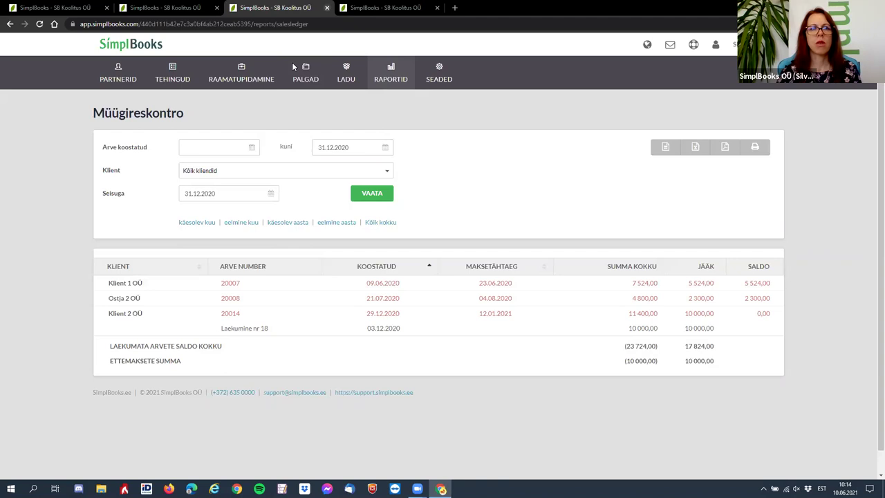
Close the sales ledger, invoice and payment pages and display the balance sheet (Bilanss) for the previous year
left_click(326, 7)
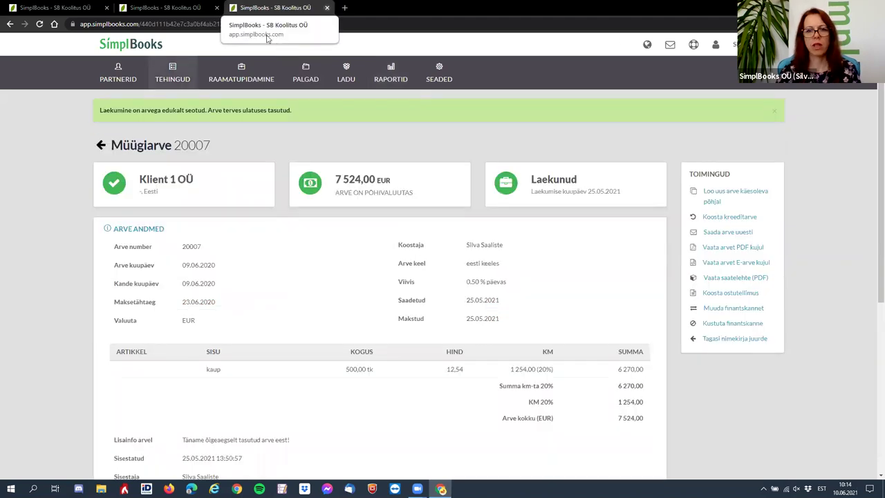
key("ctrl+w")
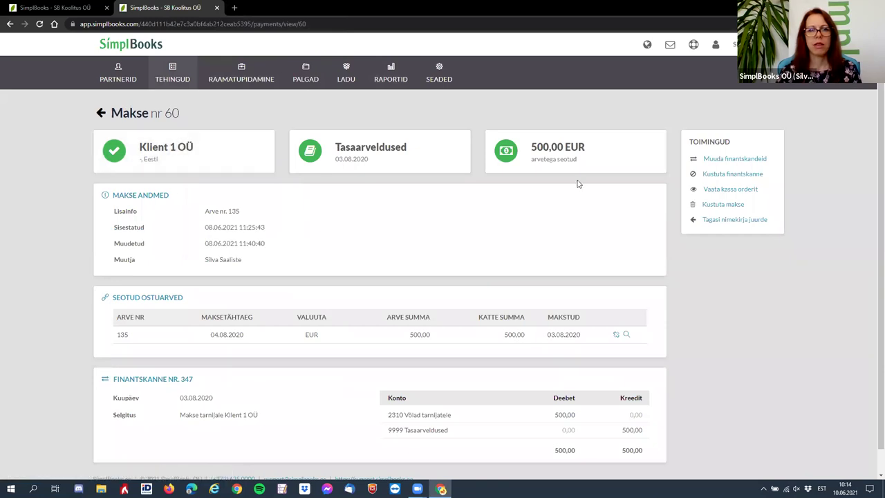
left_click(217, 8)
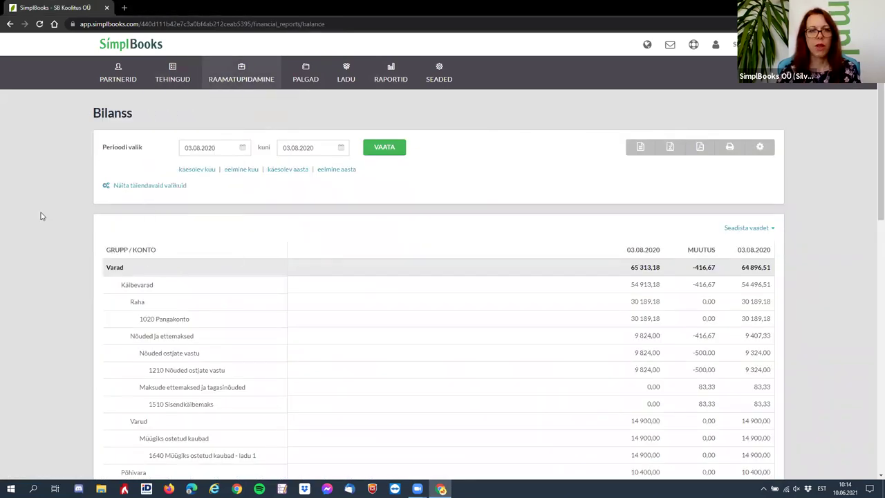
left_click(342, 176)
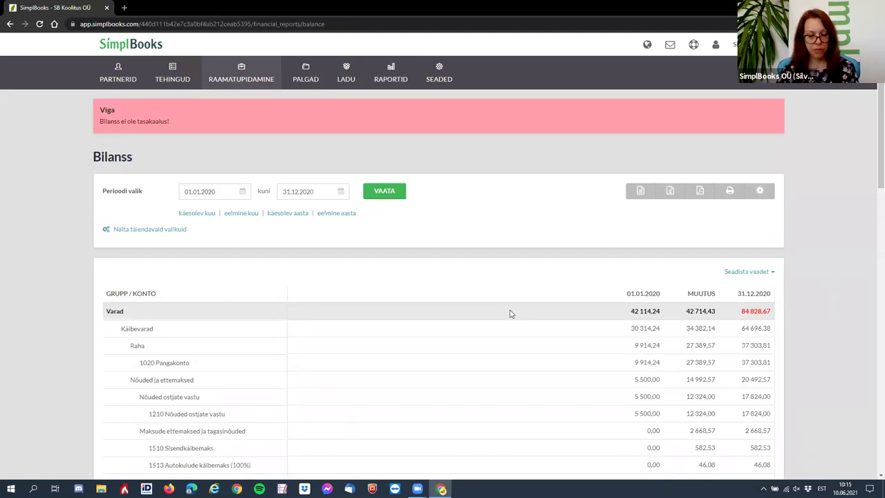
Set the balance sheet period to 03.08.2020–31.08.2020 and refresh the report
left_click(186, 192)
left_click(261, 212)
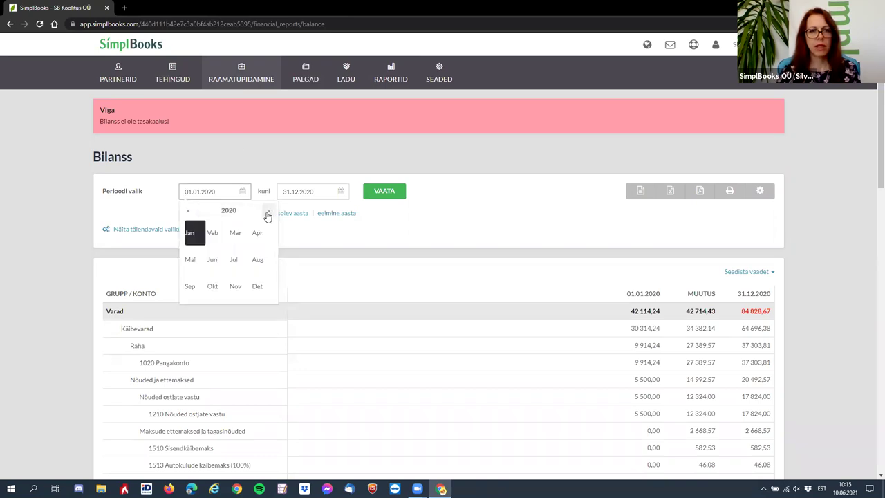
left_click(259, 263)
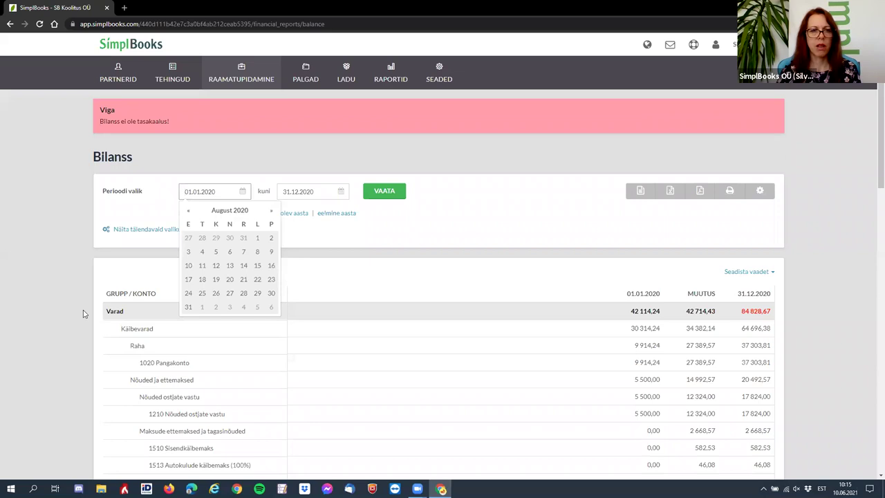
left_click(189, 253)
left_click(318, 186)
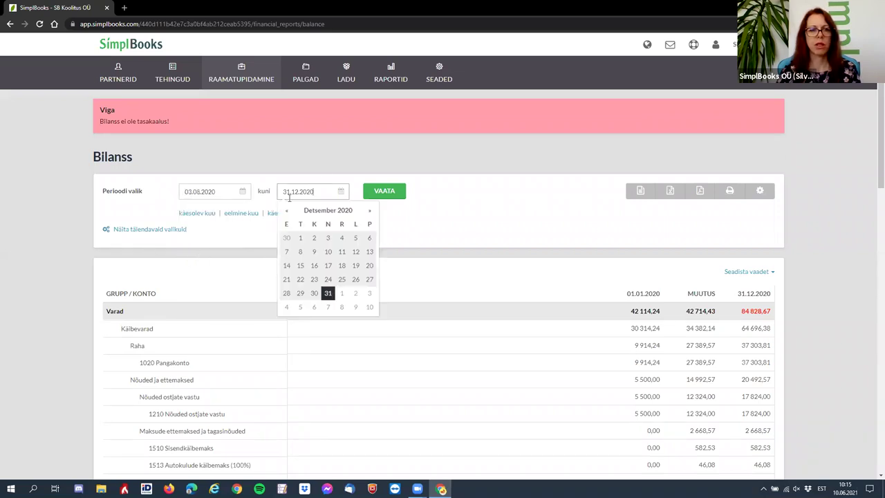
left_click(332, 211)
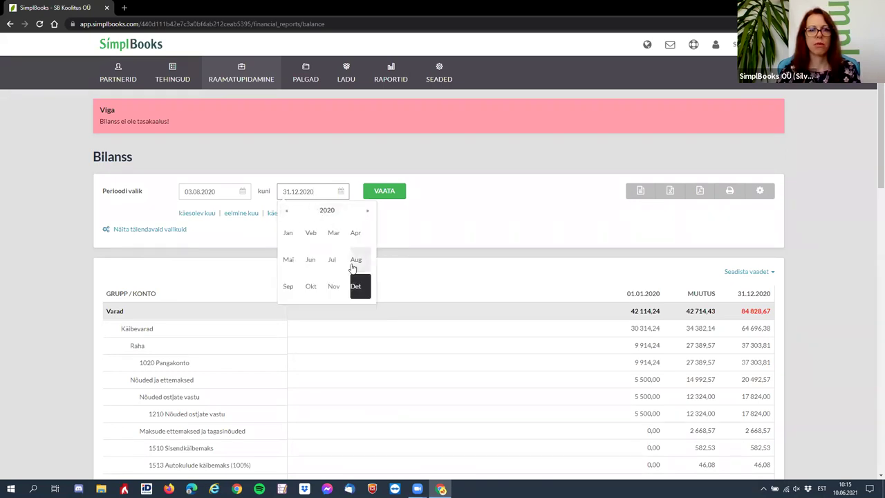
left_click(356, 261)
left_click(286, 307)
left_click(394, 194)
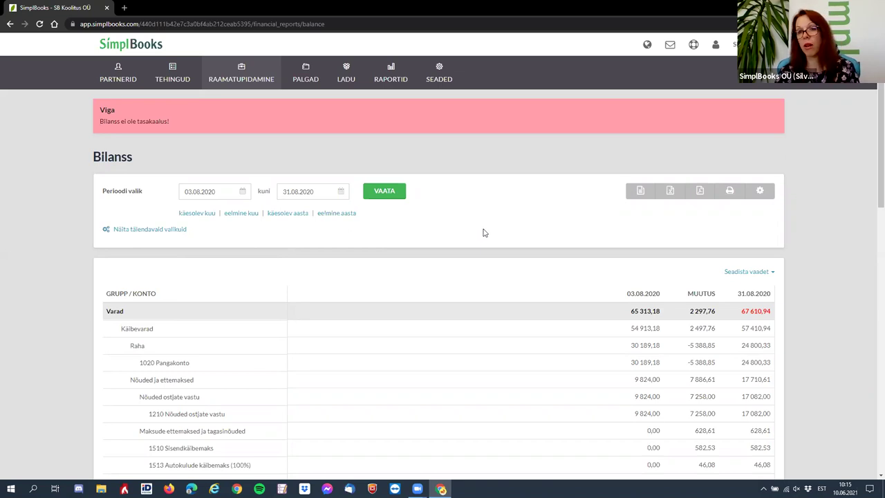
Shorten the balance sheet period to end on 09.08.2020 and refresh the report
left_click(307, 191)
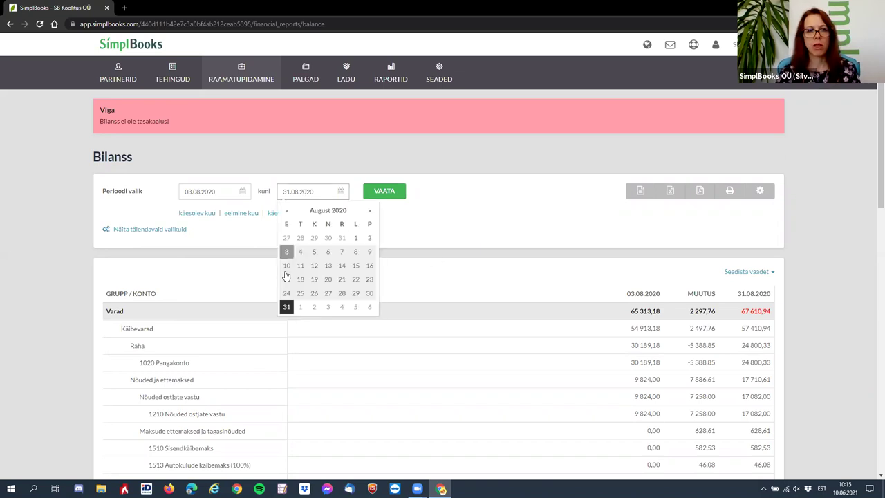
left_click(369, 252)
left_click(395, 193)
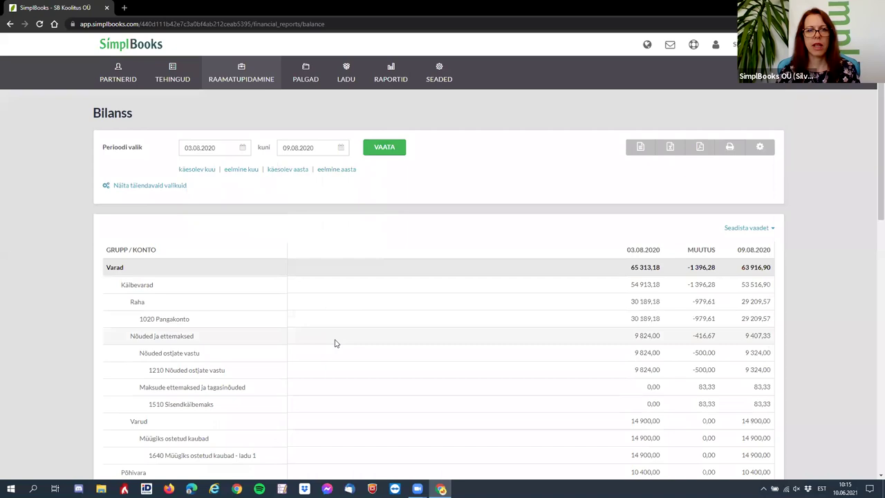
Check the balance sheet for the week 10.08.2020–16.08.2020
left_click(191, 148)
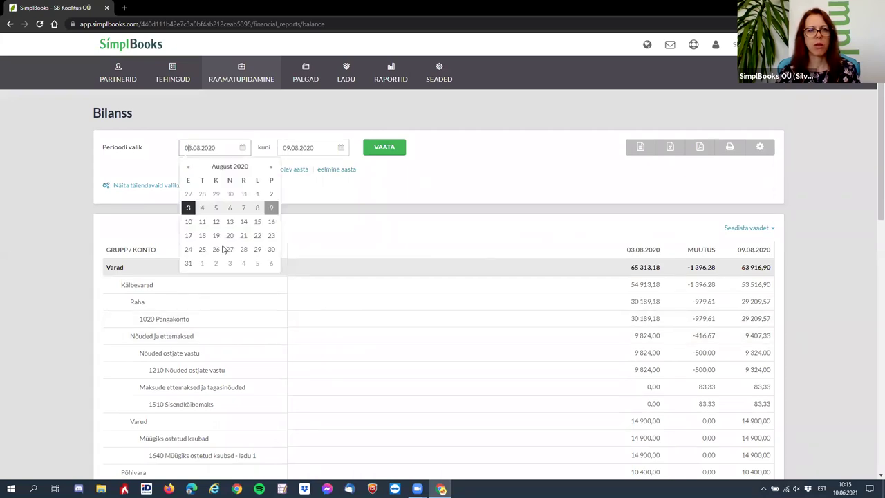
left_click(189, 222)
left_click(299, 147)
left_click(366, 220)
left_click(381, 151)
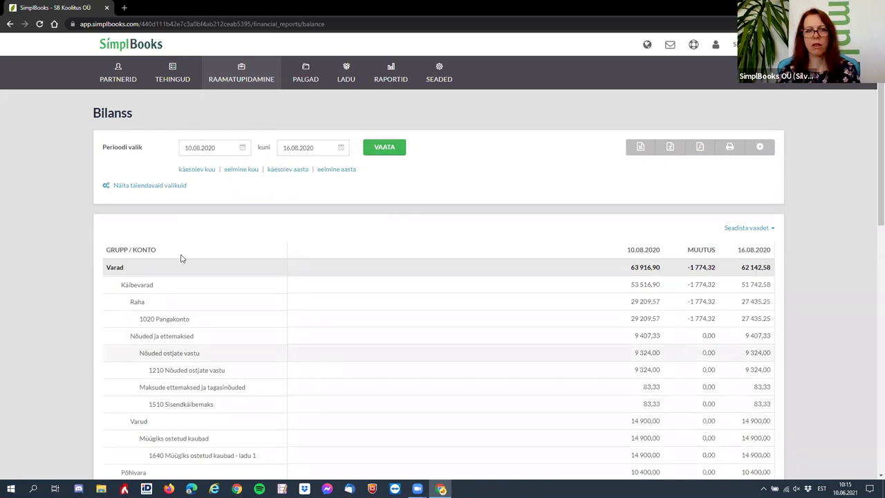
Check the balance sheet for the week 17.08.2020–23.08.2020
left_click(192, 150)
left_click(191, 237)
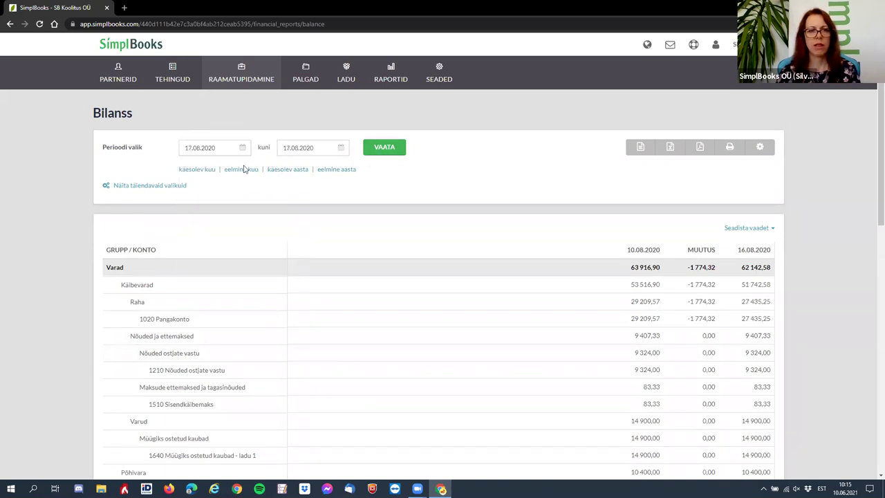
left_click(310, 148)
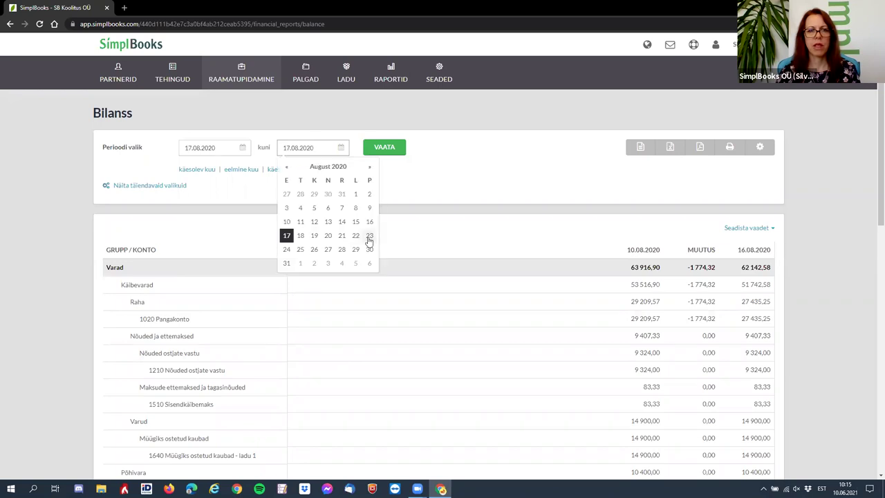
left_click(369, 235)
left_click(383, 150)
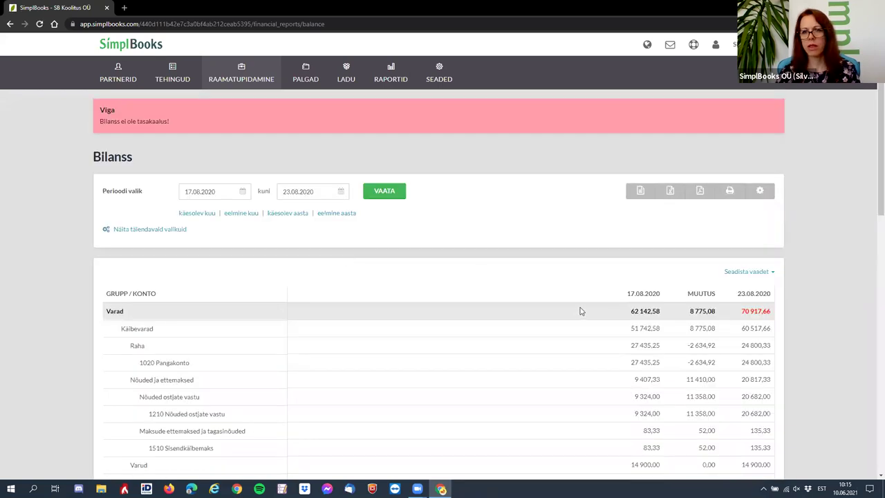
Check the balance sheet for the period 17.08.2020–18.08.2020
left_click(310, 192)
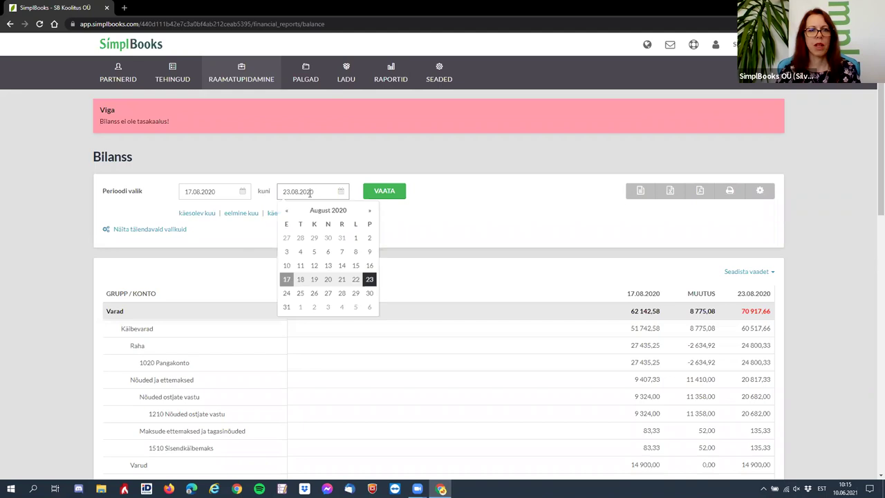
left_click(302, 281)
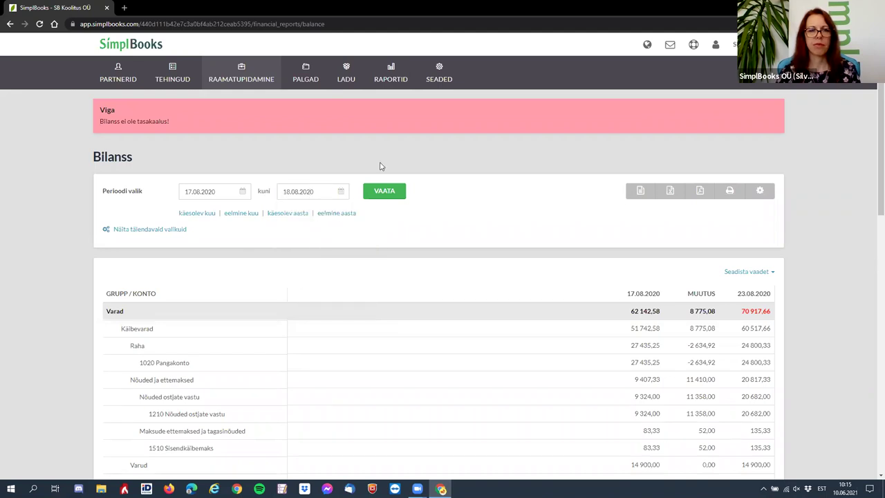
left_click(389, 191)
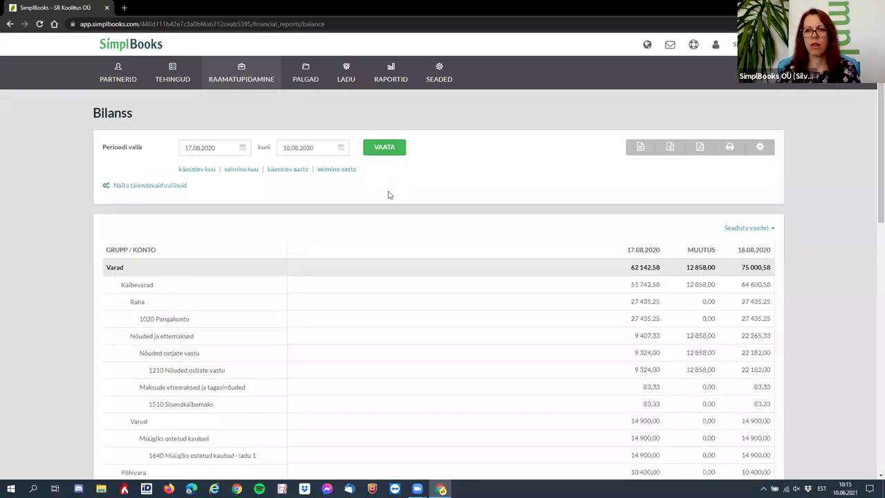
Check the balance sheet for the single day 19.08.2020 and compare the asset changes with the liabilities and equity side
left_click(211, 149)
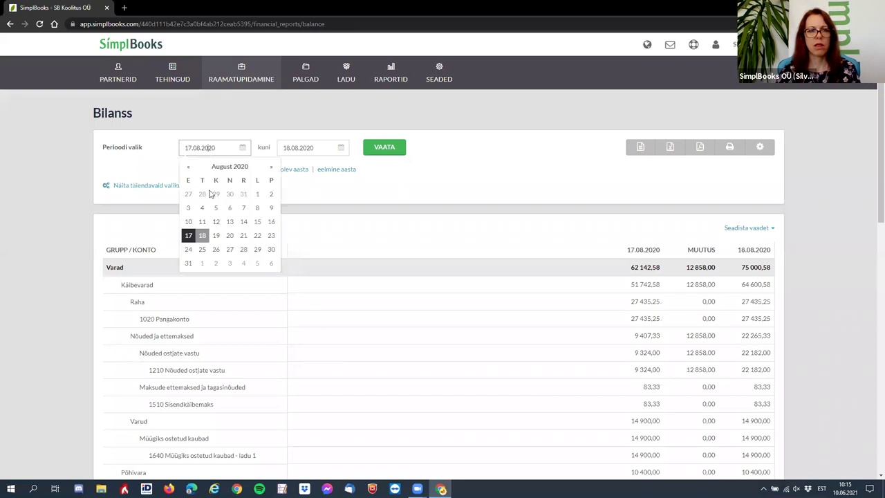
left_click(218, 236)
left_click(387, 147)
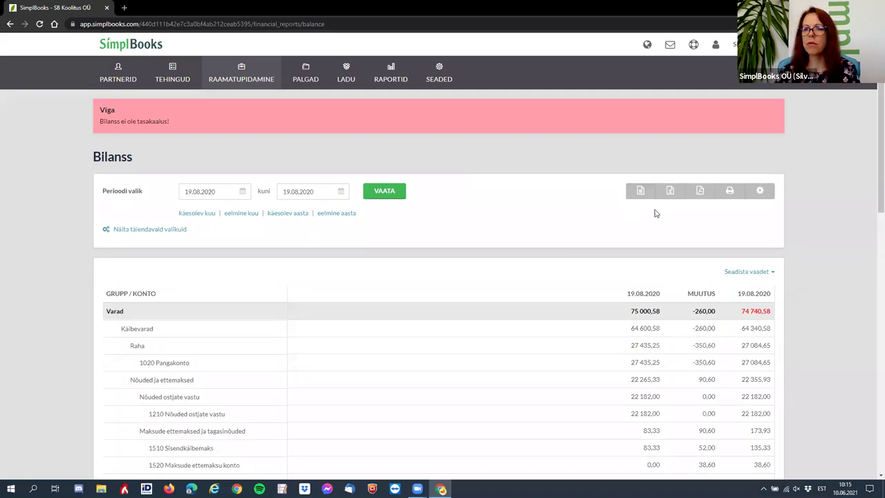
scroll(656, 237, "down", 2)
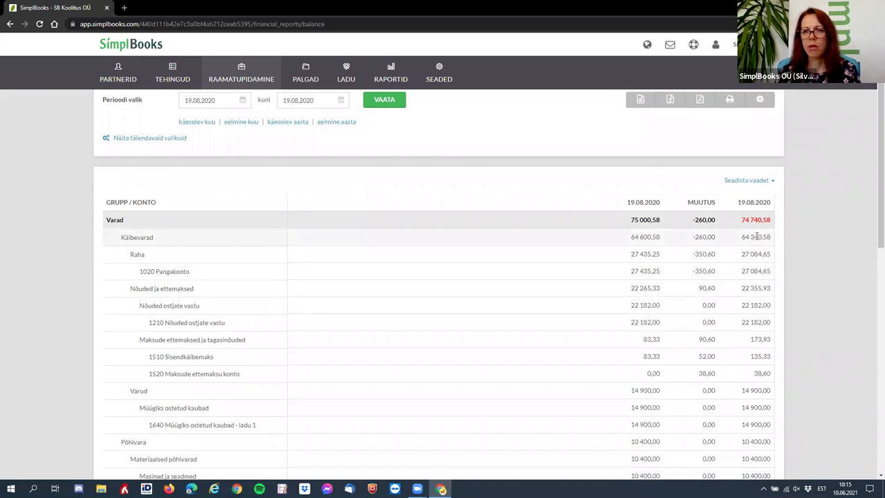
scroll(766, 235, "down", 3)
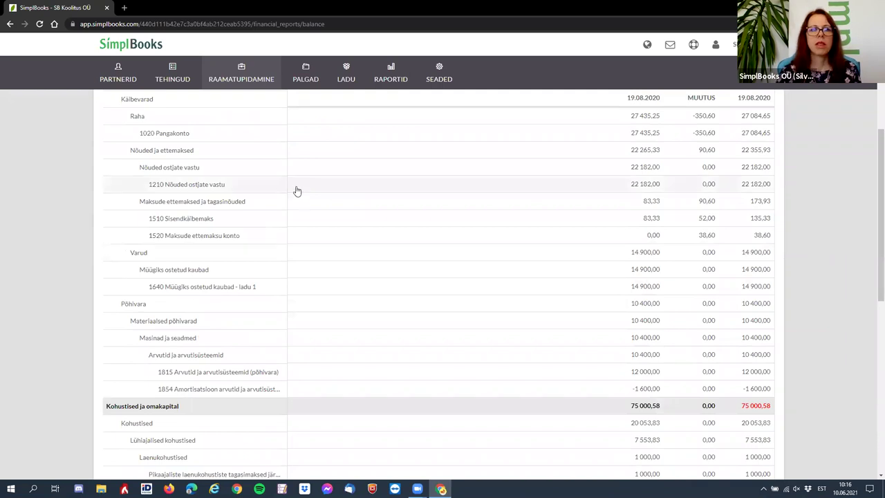
In a new browser tab, filter the accounting entries (Kanded) by date 19.08.2020 and open entry 348 for the supplier's purchase invoice
mouse_move(248, 88)
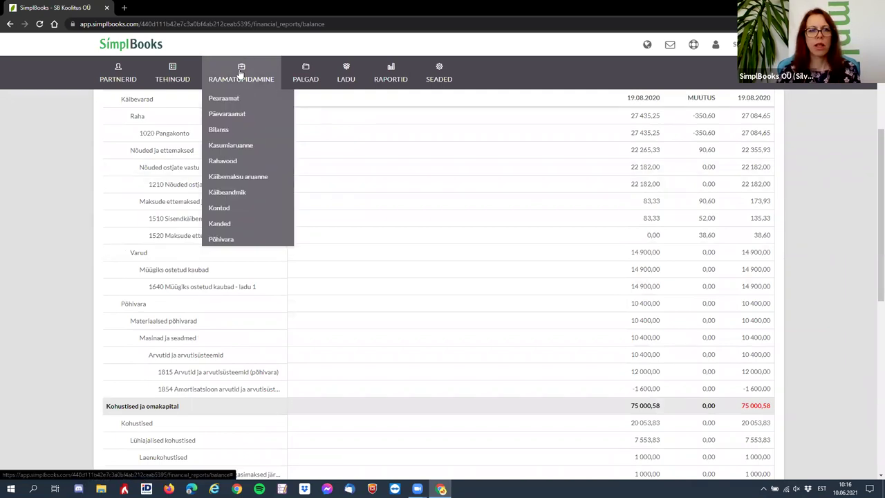
right_click(230, 227)
left_click(257, 236)
left_click(178, 10)
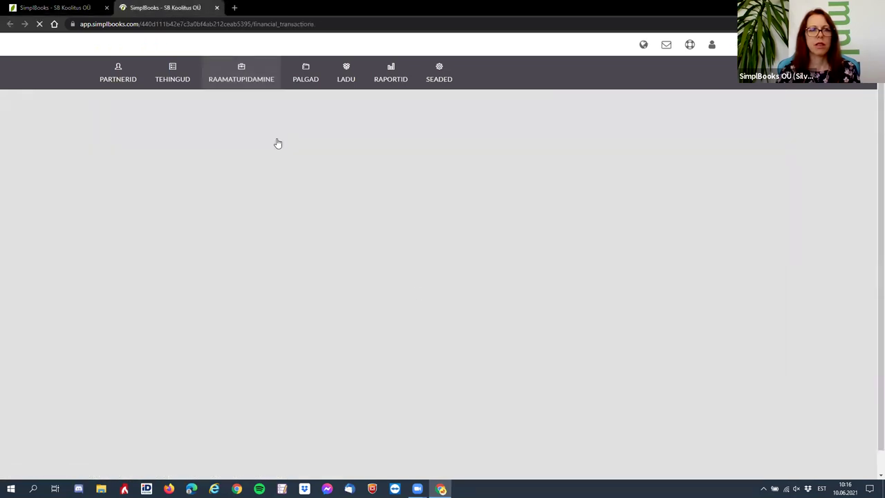
left_click(365, 199)
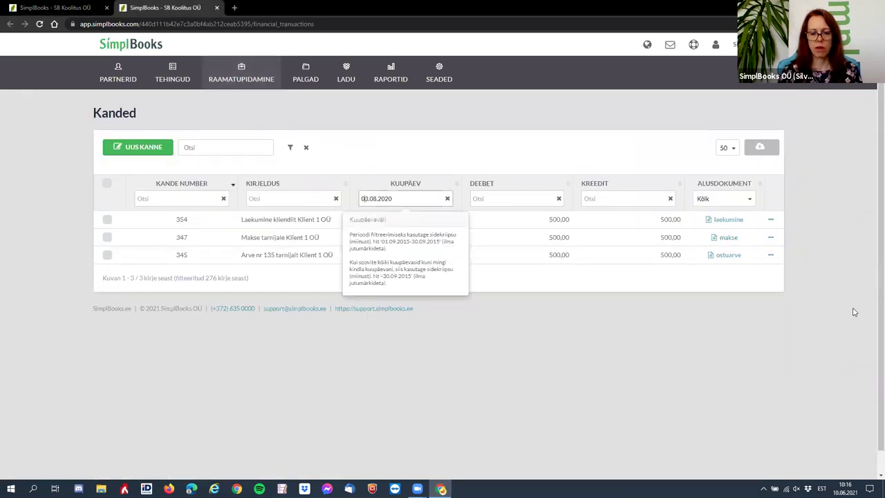
key("BackSpace")
key("BackSpace")
type("19")
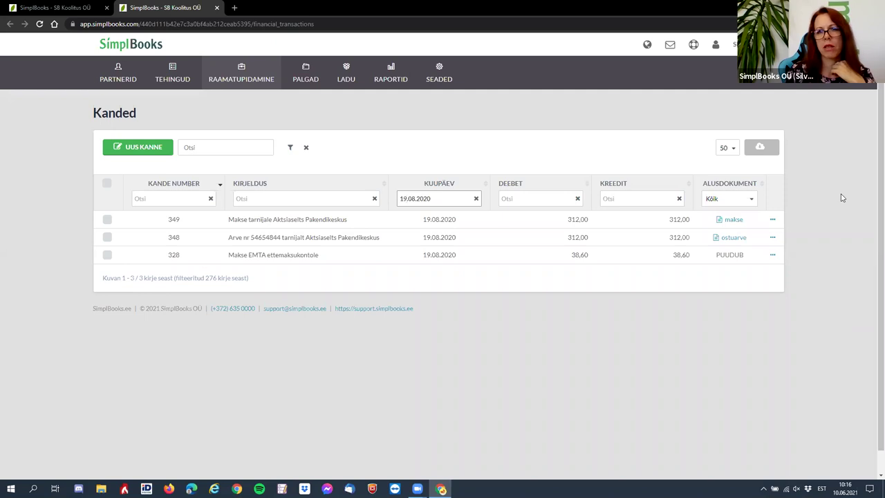
left_click(305, 251)
mouse_move(442, 489)
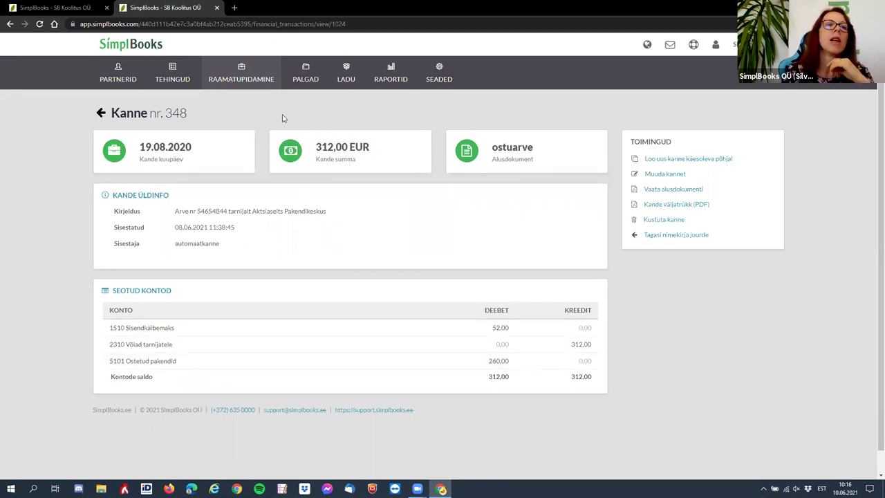
Open the chart of accounts (Kontod) in another browser tab and search for account 5101 to check its linked reports
left_click(242, 68)
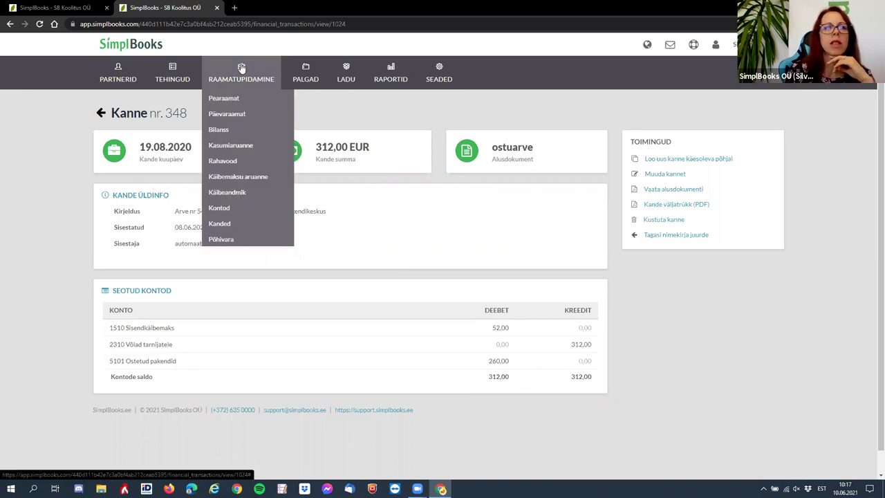
right_click(225, 209)
left_click(263, 217)
key("ctrl+Tab")
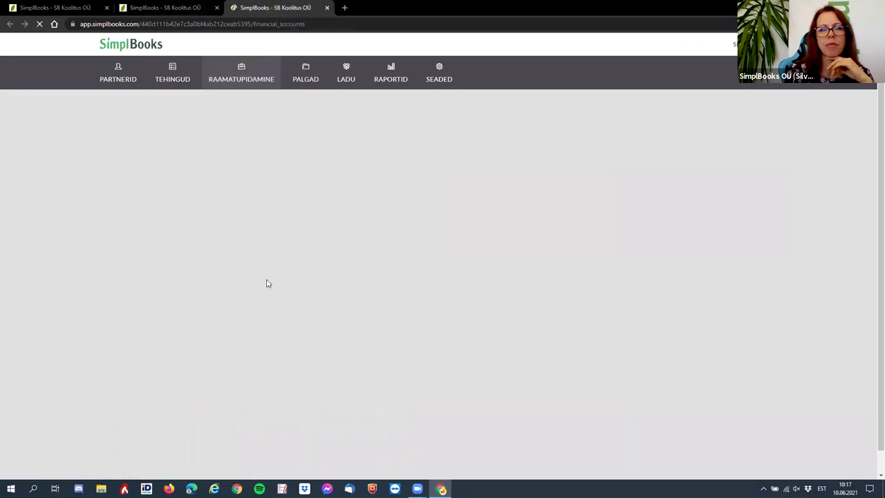
left_click(226, 148)
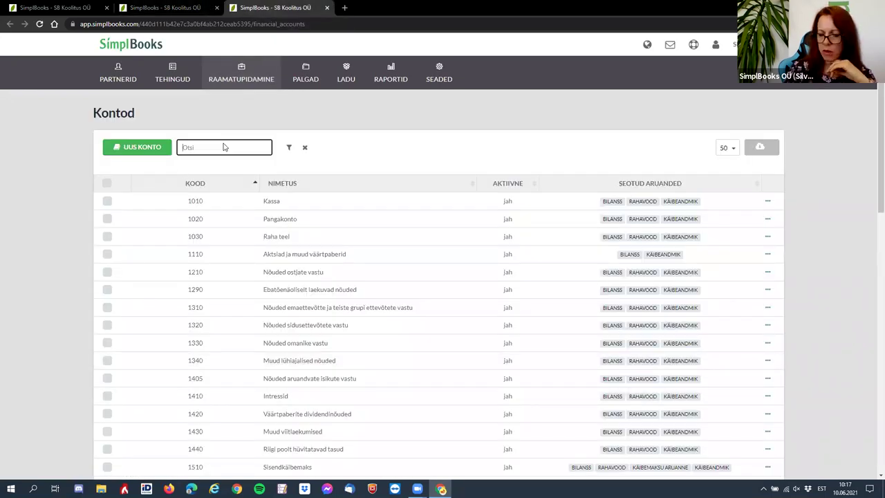
type("5101")
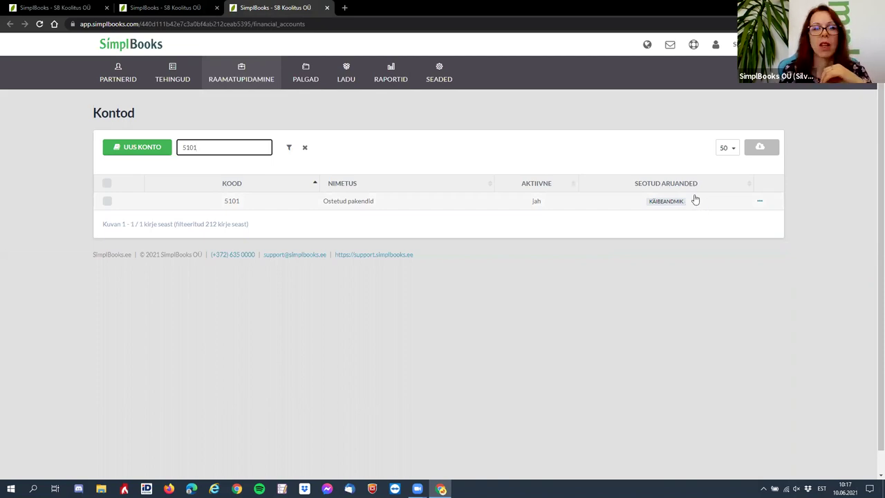
Open the income statement's report settings and examine the account rule of the group Kaubad, toore, materjal ja teenused
mouse_move(186, 73)
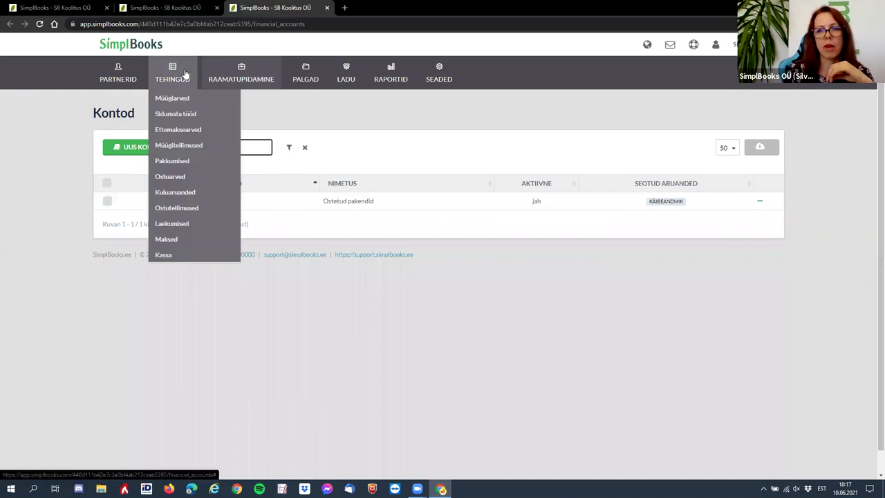
mouse_move(242, 78)
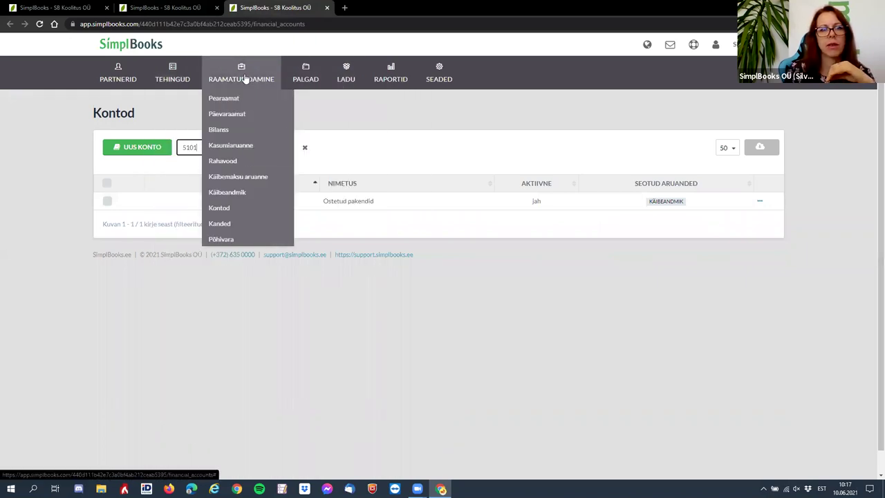
left_click(245, 149)
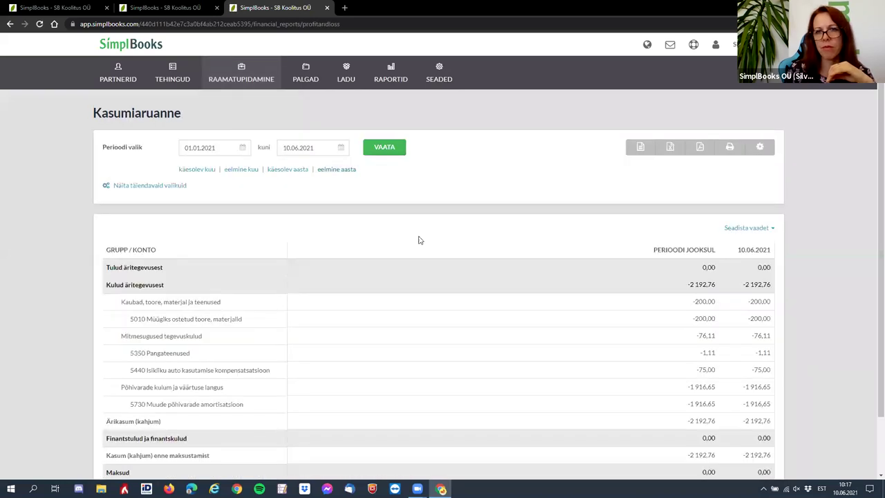
left_click(760, 148)
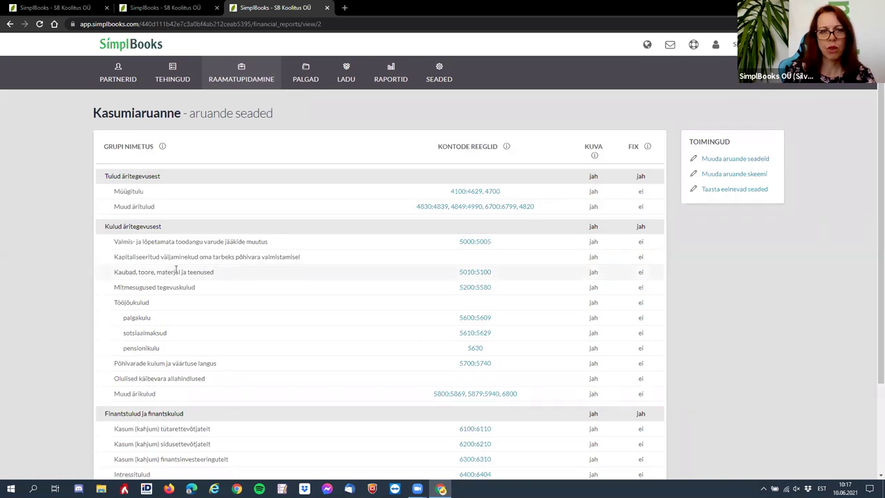
mouse_move(483, 278)
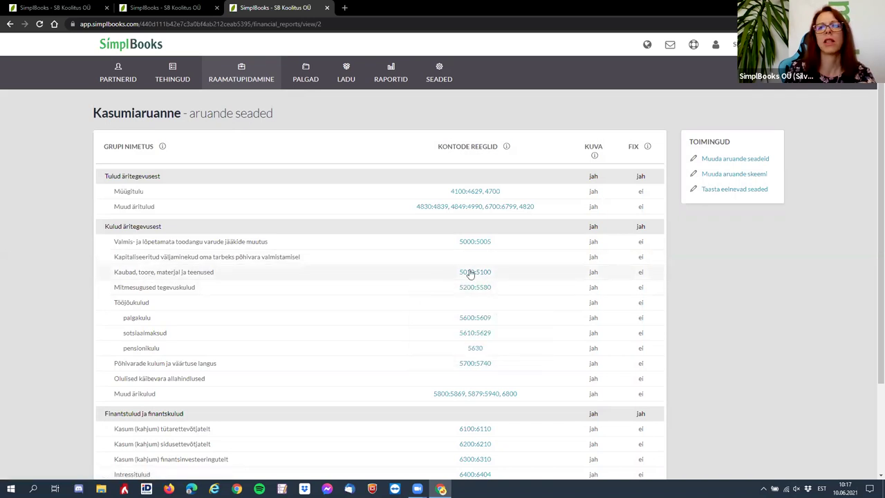
Edit the income statement settings so the account rule for Kaubad, toore, materjal ja teenused is 5010:5101
left_click(734, 159)
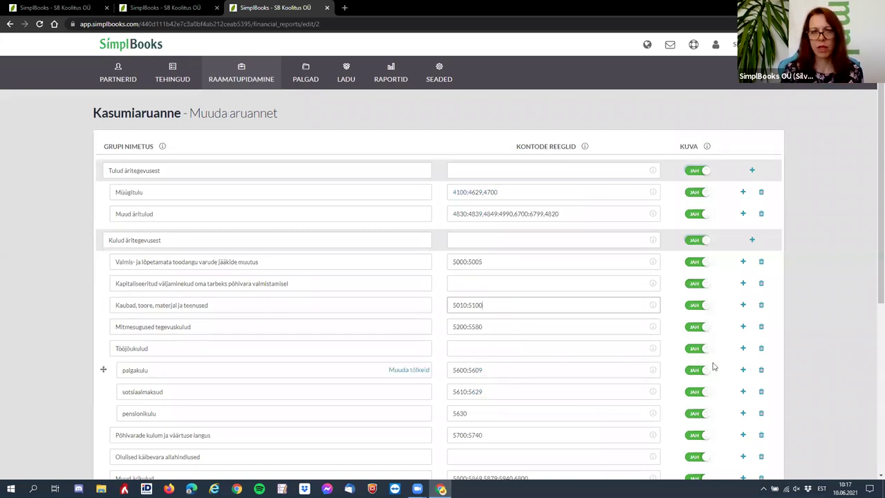
left_click(456, 306)
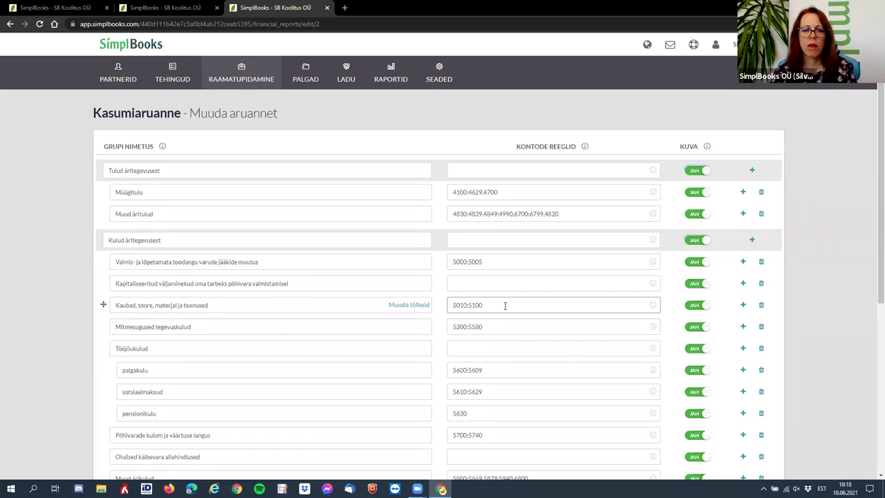
key("BackSpace")
type("1")
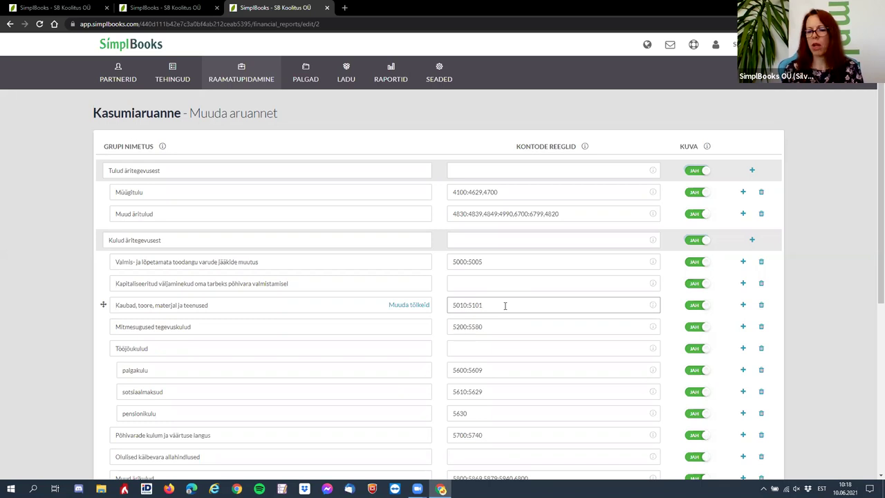
type("5101")
key("BackSpace")
key("BackSpace")
key("BackSpace")
key("BackSpace")
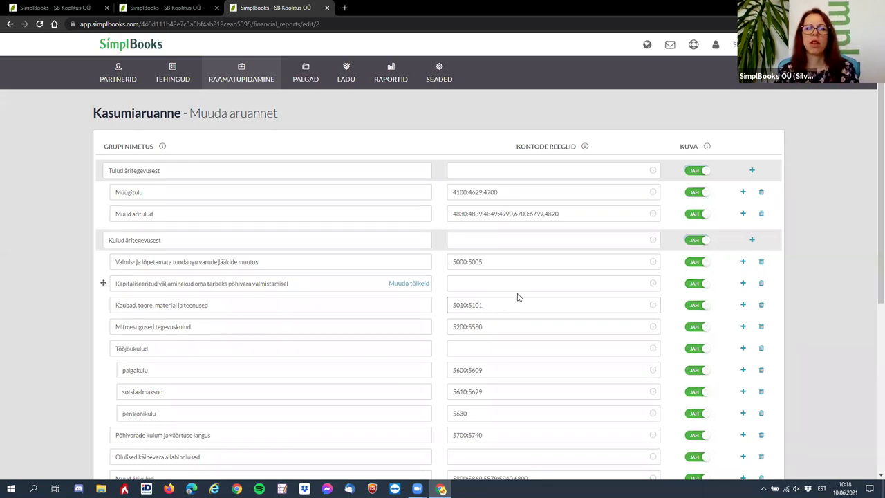
Save the changed income statement settings
scroll(518, 297, "down", 4)
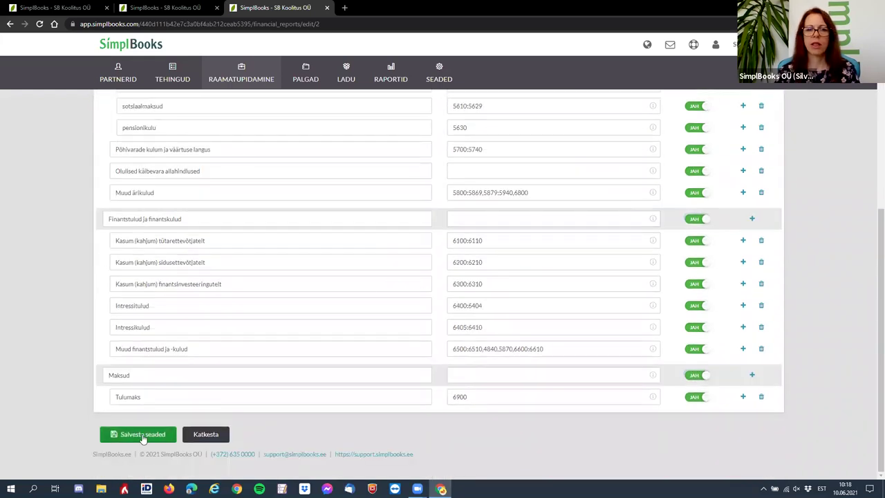
left_click(143, 436)
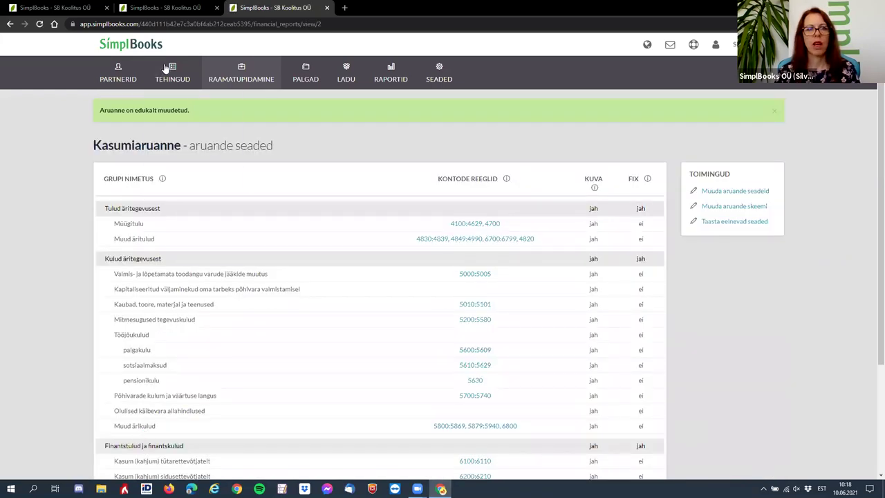
Display the income statement for the previous year, 01.01.2020–31.12.2020, and check for account 5101 Ostetud pakendid
mouse_move(223, 77)
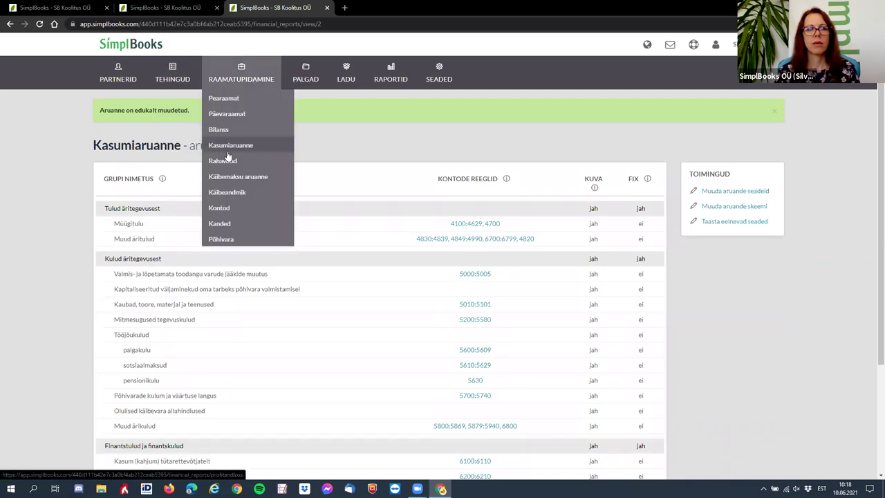
left_click(228, 147)
left_click(331, 173)
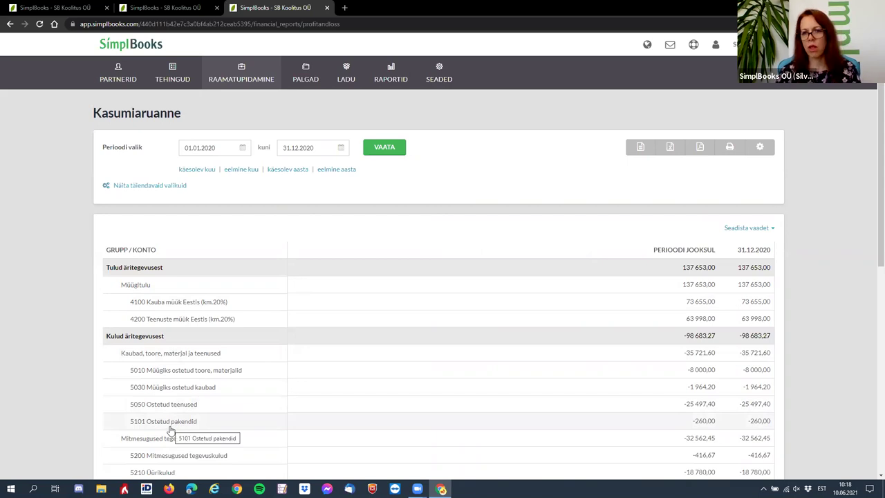
Return to the balance sheet, refresh it for 19.08.2020, and check it for the whole previous year, 01.01.2020–31.12.2020
left_click(55, 8)
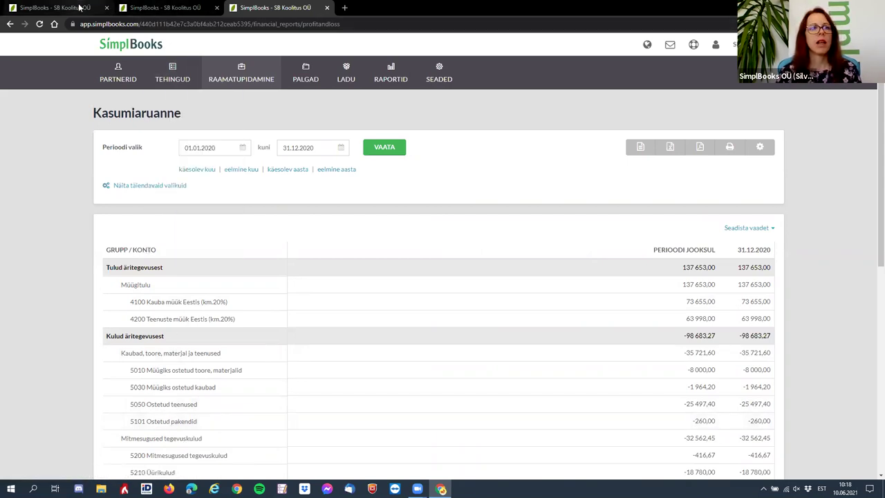
scroll(121, 221, "up", 3)
left_click(379, 194)
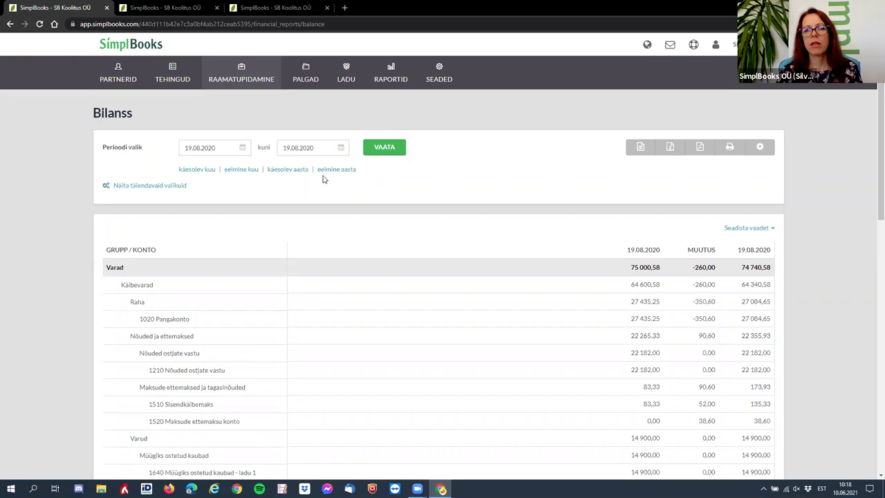
left_click(349, 172)
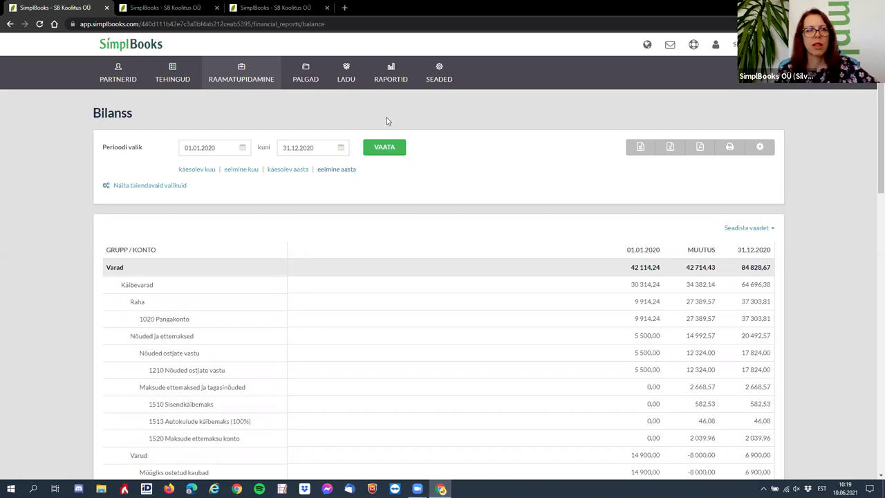
Close the browser tabs with entry 348 and the income statement, leaving only the balance sheet open
left_click(164, 10)
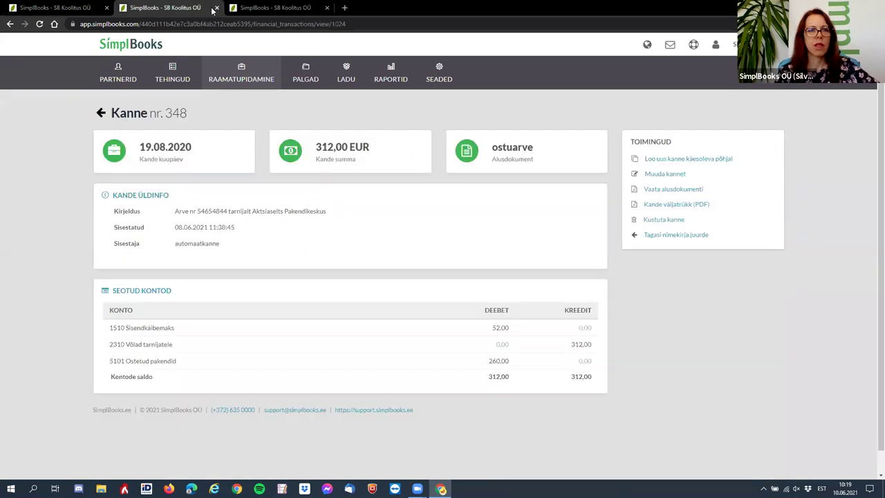
left_click(217, 8)
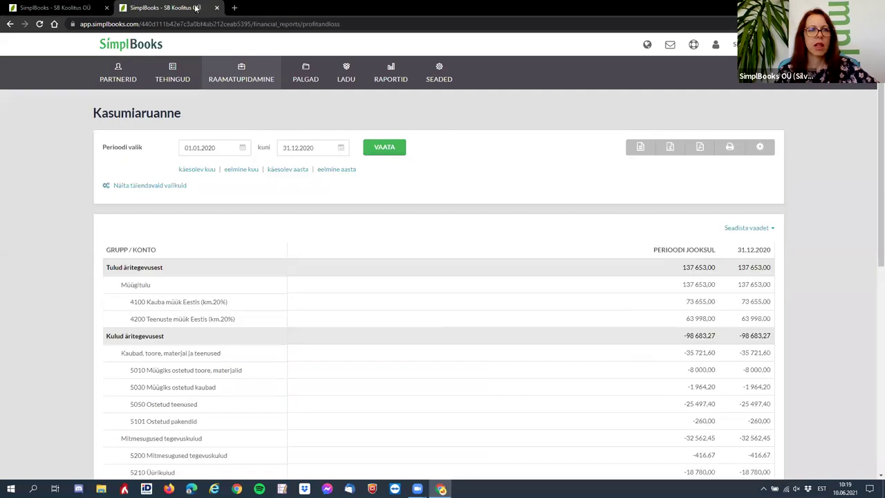
left_click(216, 9)
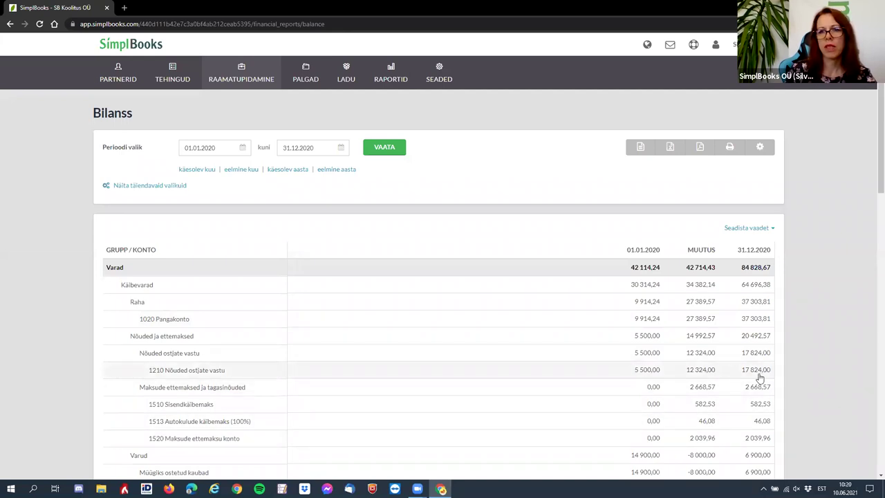
Open the Müügireskontro report in a separate browser window beside the balance sheet
mouse_move(391, 77)
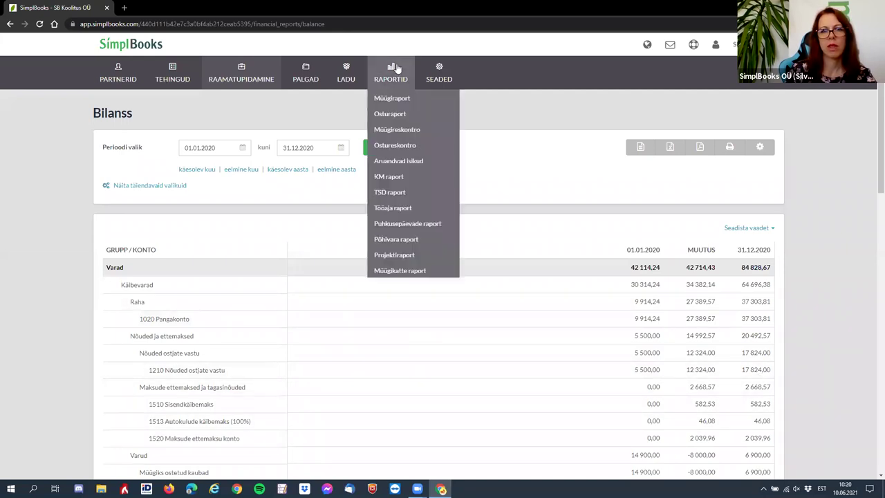
right_click(412, 129)
left_click(443, 137)
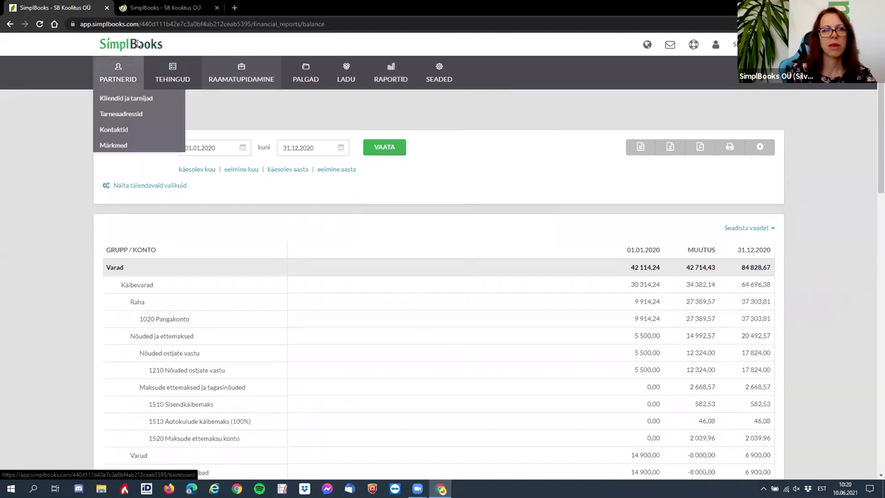
left_click(164, 7)
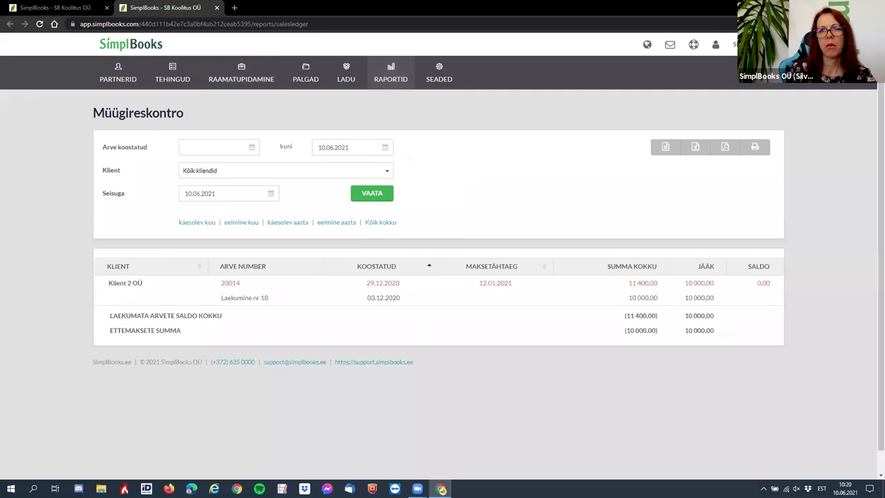
key("super+Down")
mouse_move(434, 83)
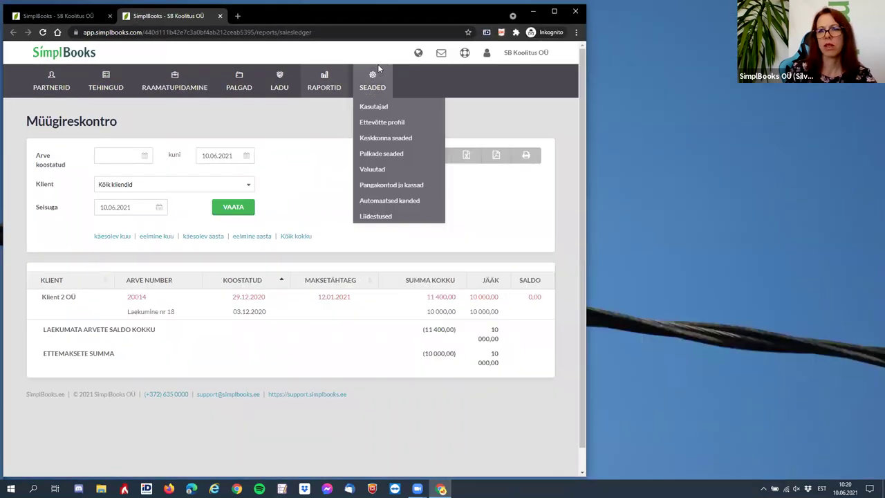
left_click_drag(164, 15, 346, 35)
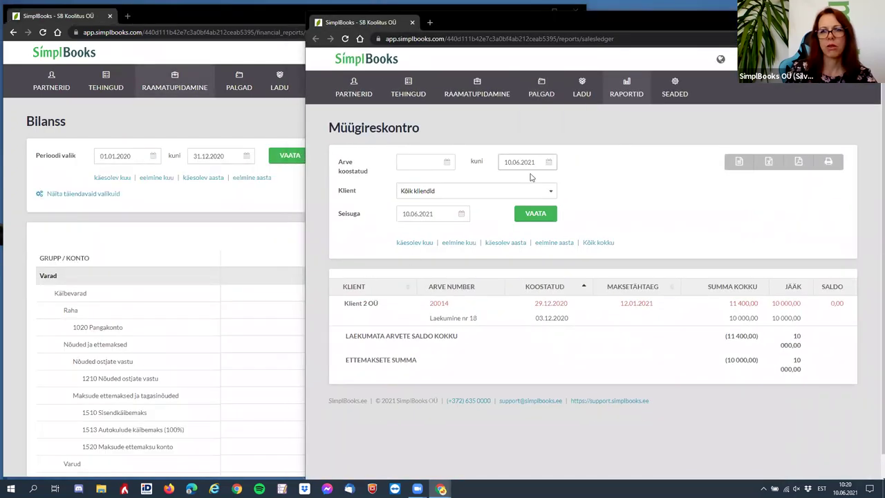
Set the end of the invoice creation period in the Müügireskontro report to 31.12.2020
left_click(508, 162)
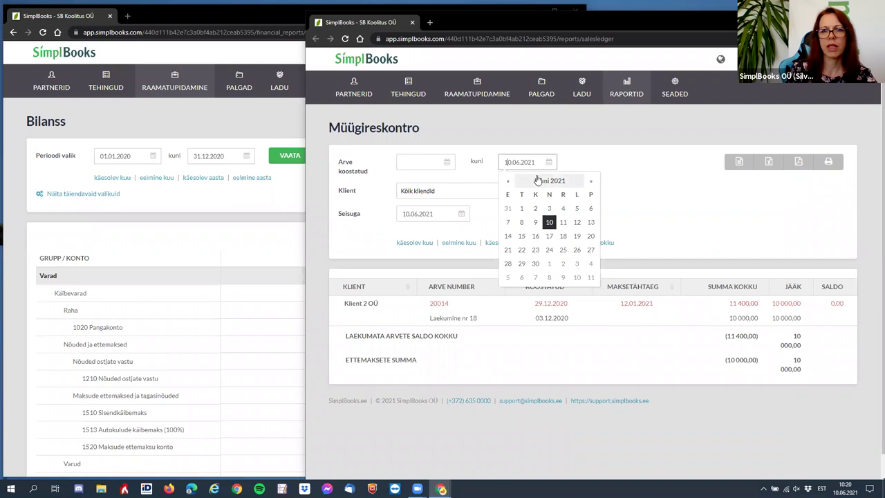
left_click(538, 181)
left_click(509, 181)
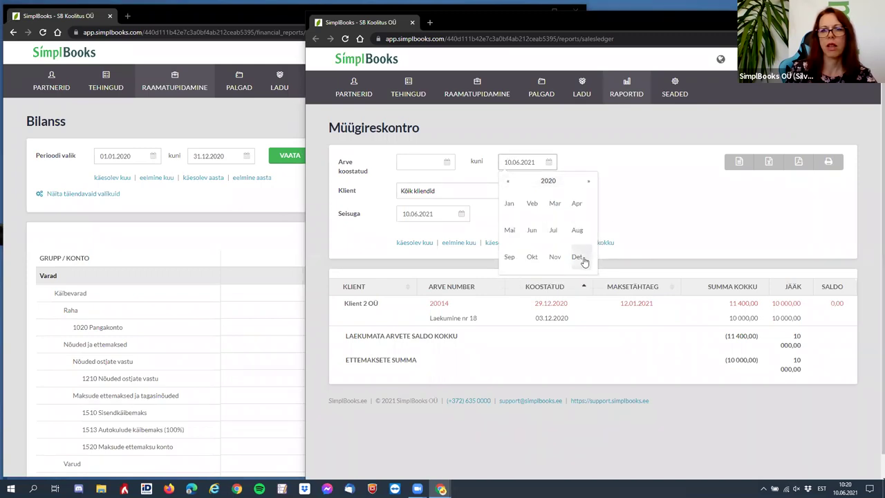
left_click(577, 258)
left_click(552, 270)
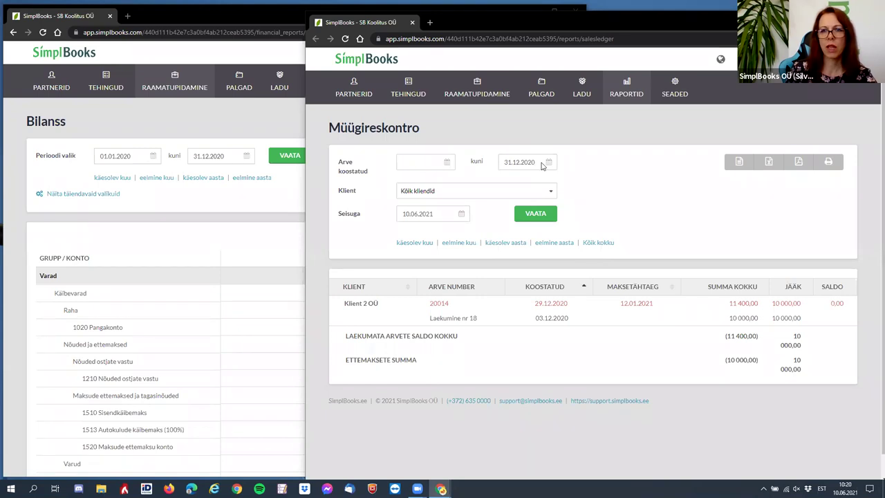
Set the Müügireskontro report's Seisuga date to 31.12.2020 and display the report
left_click(419, 214)
left_click(438, 231)
left_click(406, 233)
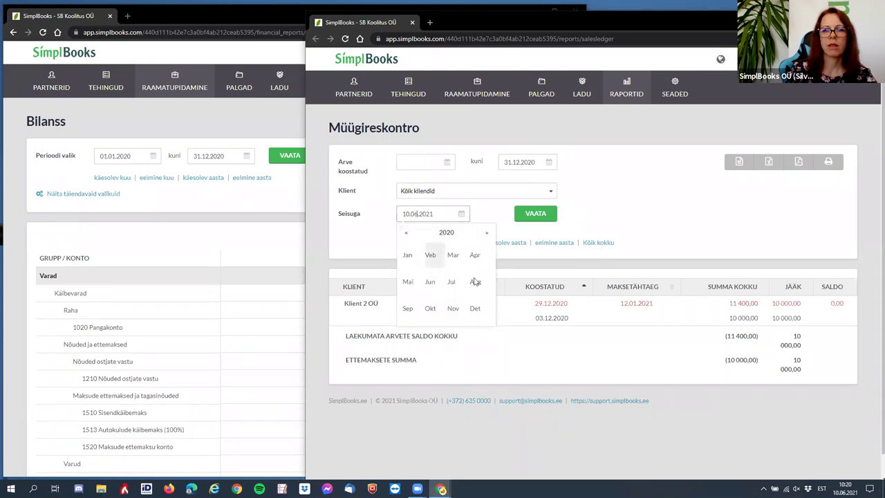
left_click(475, 308)
left_click(471, 317)
left_click(537, 215)
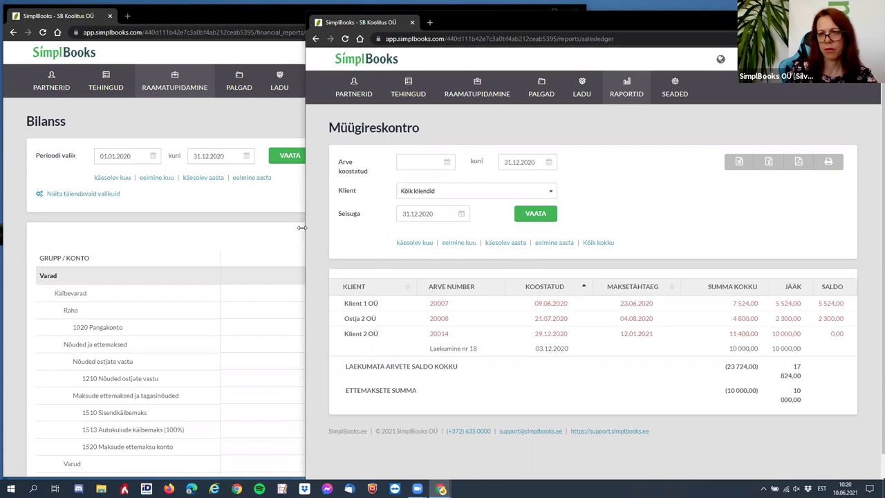
Compare the unpaid invoices total in the sales ledger with account 1210 Nõuded ostjate vastu on the balance sheet
left_click_drag(302, 227, 282, 227)
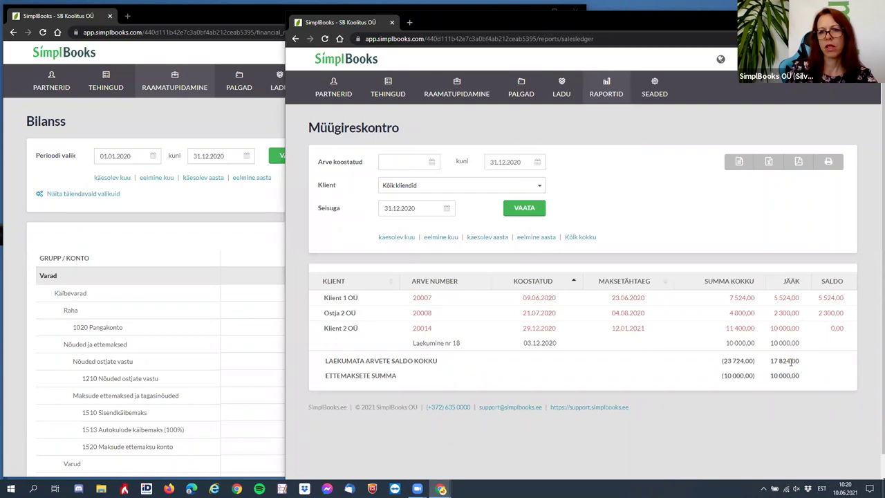
left_click(26, 229)
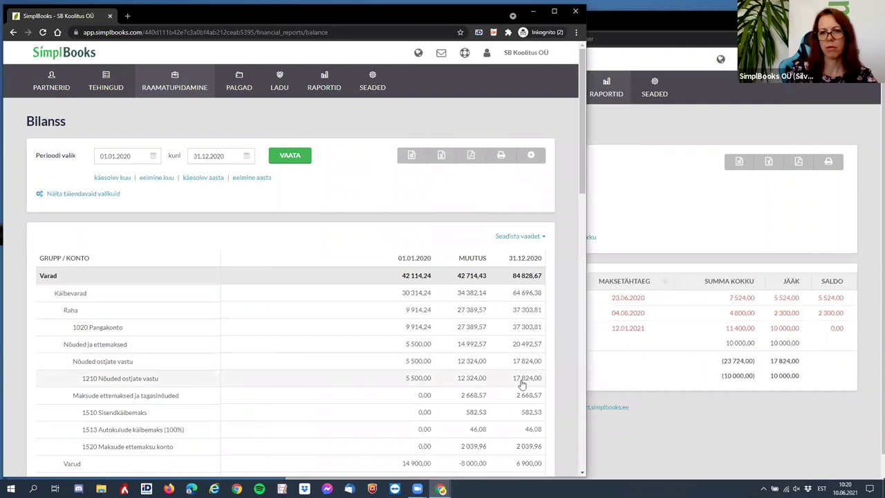
left_click(719, 428)
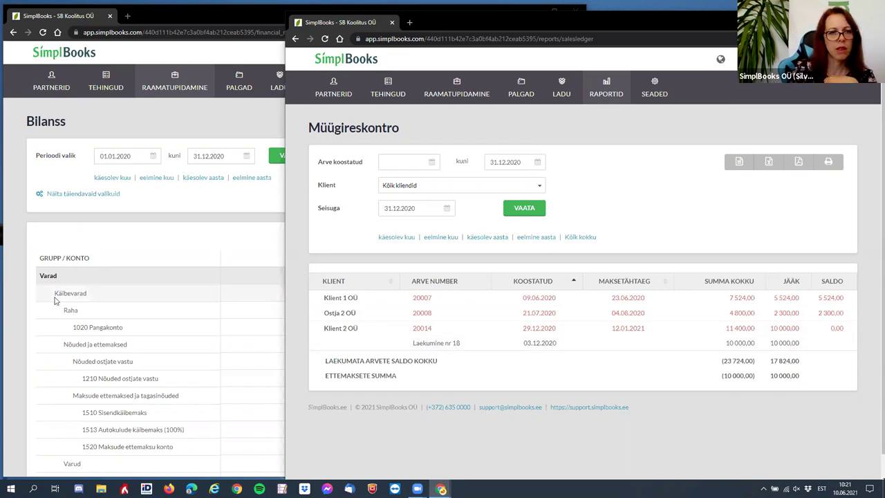
Check account 2210 Ostjate ettemaksed on the balance sheet against the prepayments total in the sales ledger
left_click(19, 304)
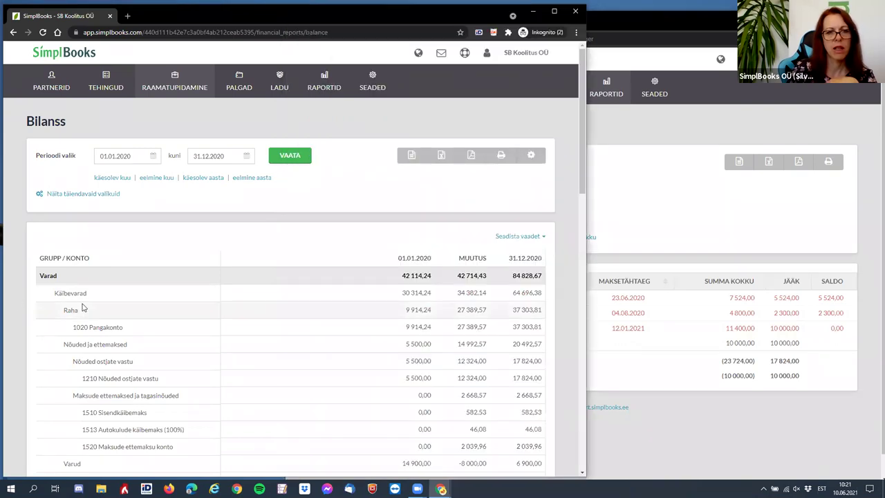
scroll(82, 308, "down", 5)
scroll(81, 308, "down", 3)
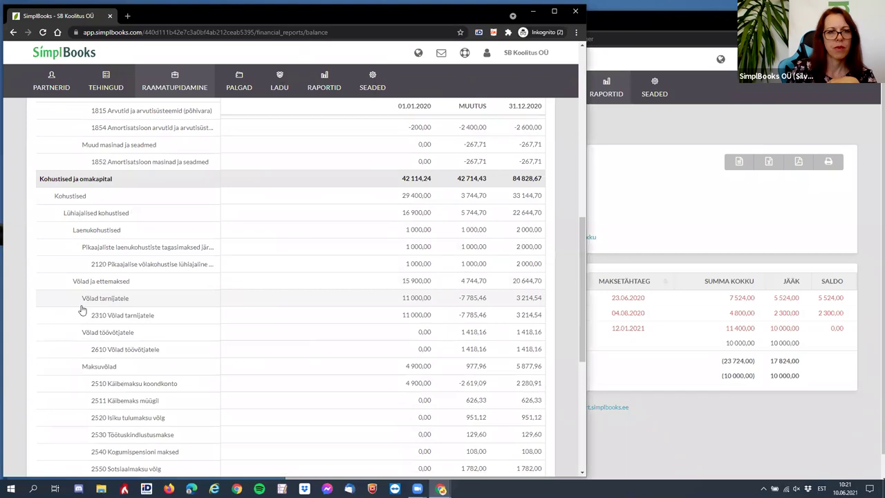
scroll(81, 309, "down", 1)
scroll(81, 311, "down", 3)
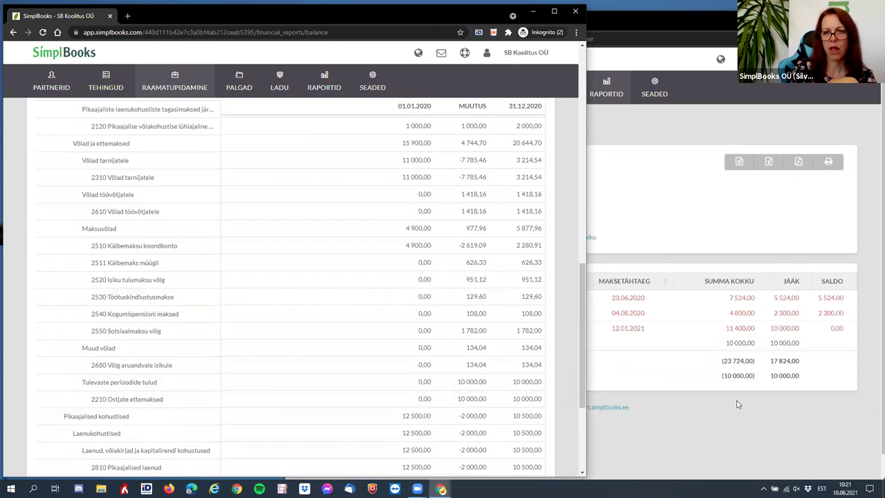
left_click(737, 436)
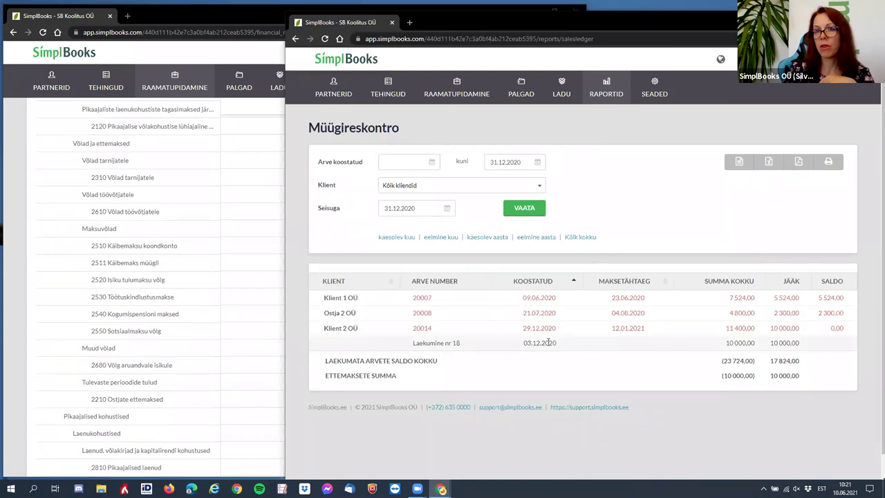
Open Laekumine nr 18 from the sales ledger, link it to invoice 20014, and close its tab
left_click(546, 346)
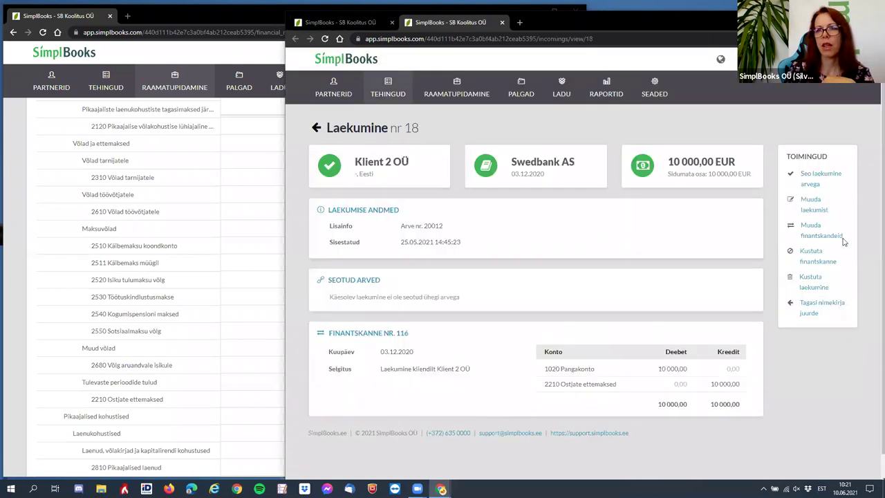
left_click(835, 175)
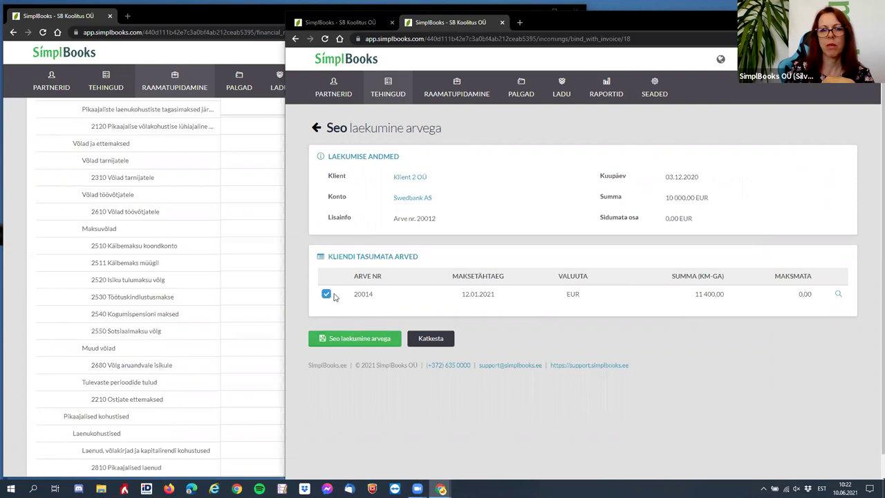
left_click(372, 344)
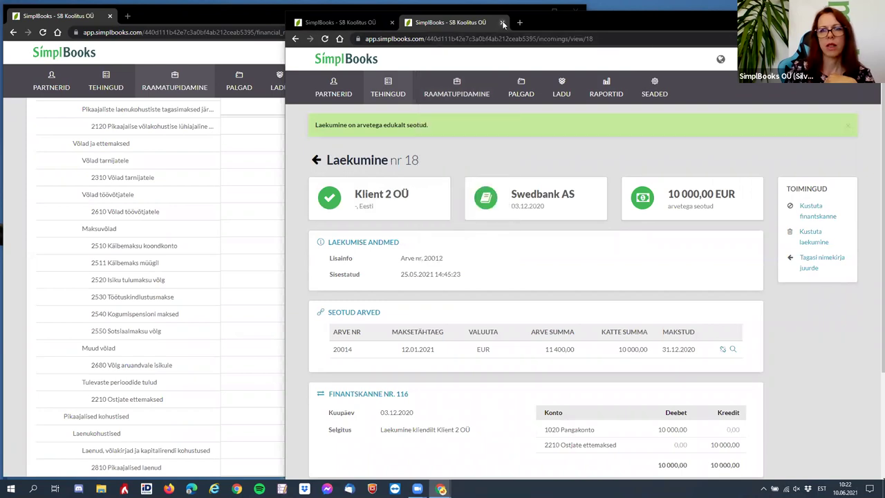
left_click(503, 23)
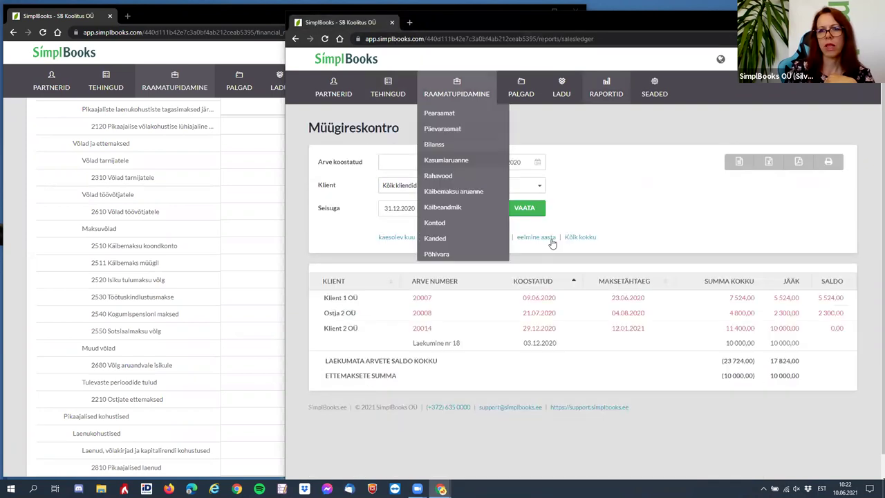
Refresh the sales ledger and the balance sheet for 31.12.2020 and compare the customer receivables in both
left_click(527, 209)
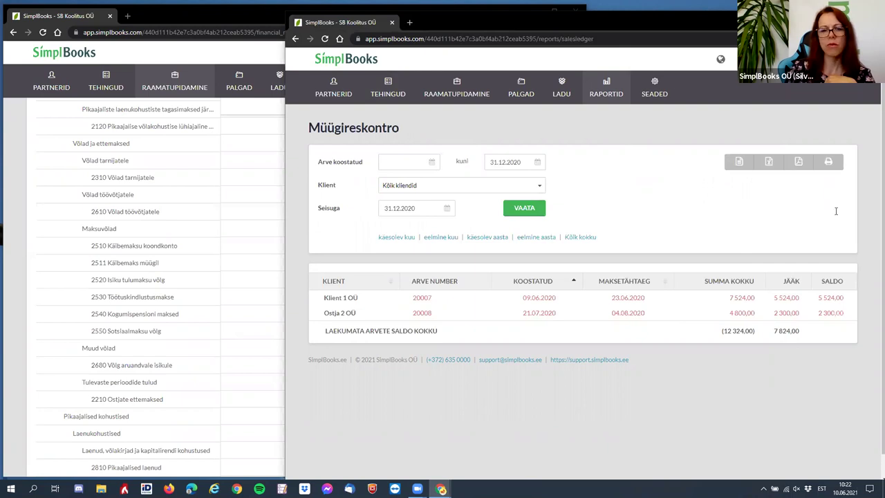
left_click(20, 210)
scroll(26, 199, "up", 10)
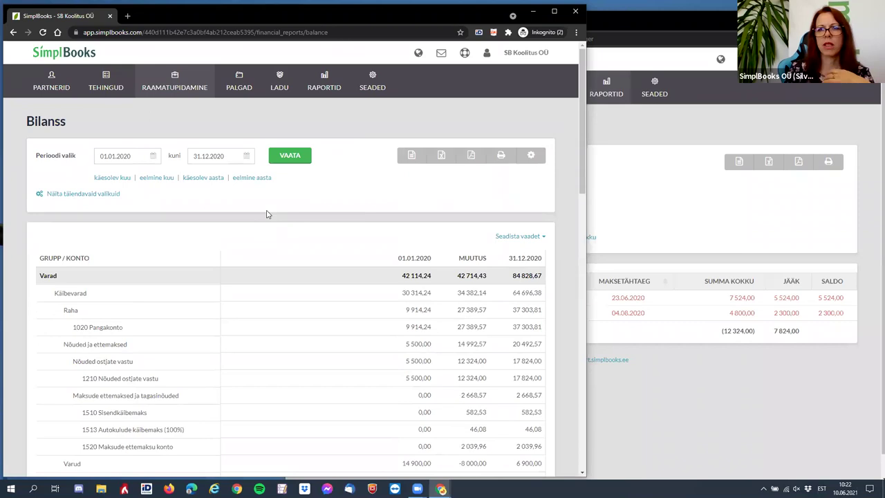
left_click(285, 160)
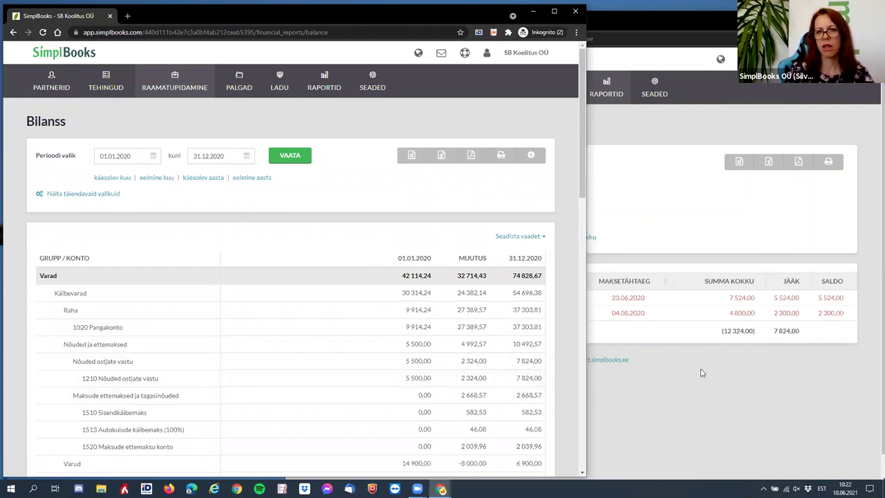
Close the sales ledger window and go through the balance sheet down to account 2310 Võlad tarnijatele
left_click(762, 394)
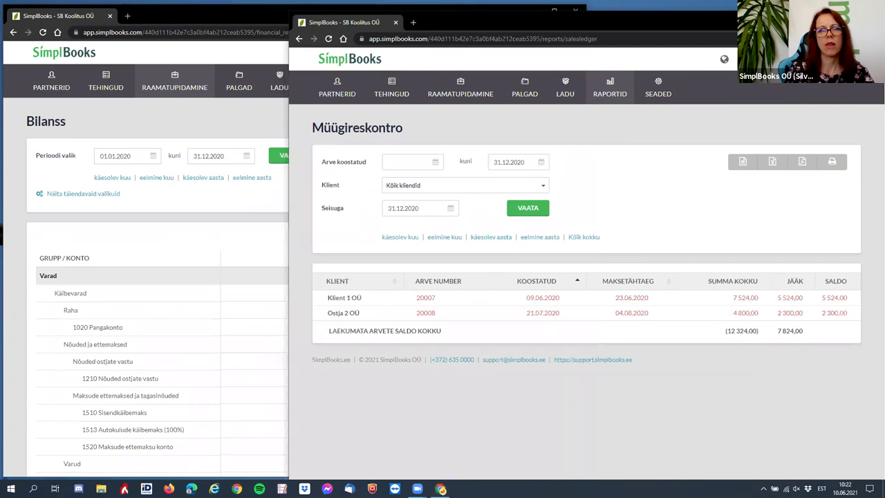
left_click(870, 9)
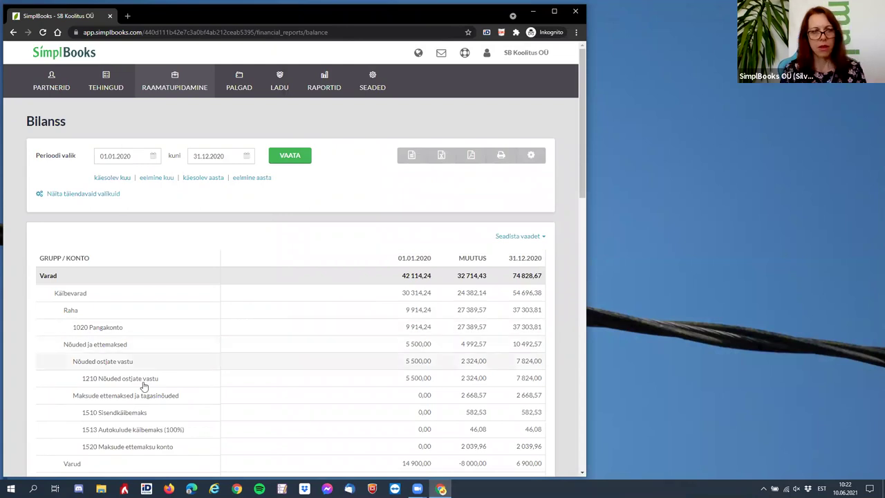
scroll(144, 386, "down", 2)
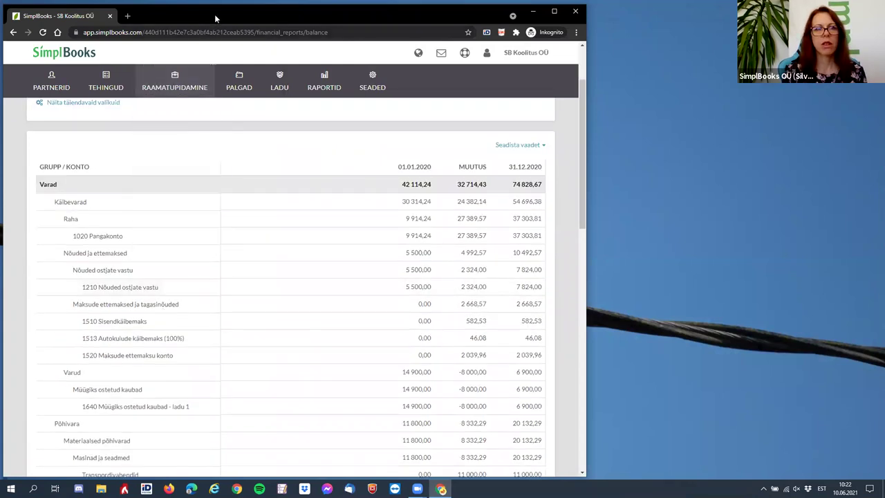
scroll(214, 329, "down", 4)
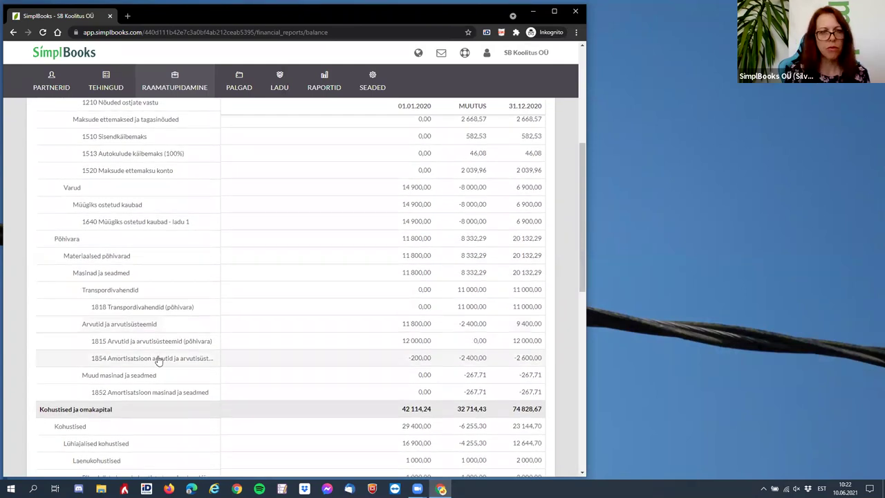
scroll(156, 358, "down", 2)
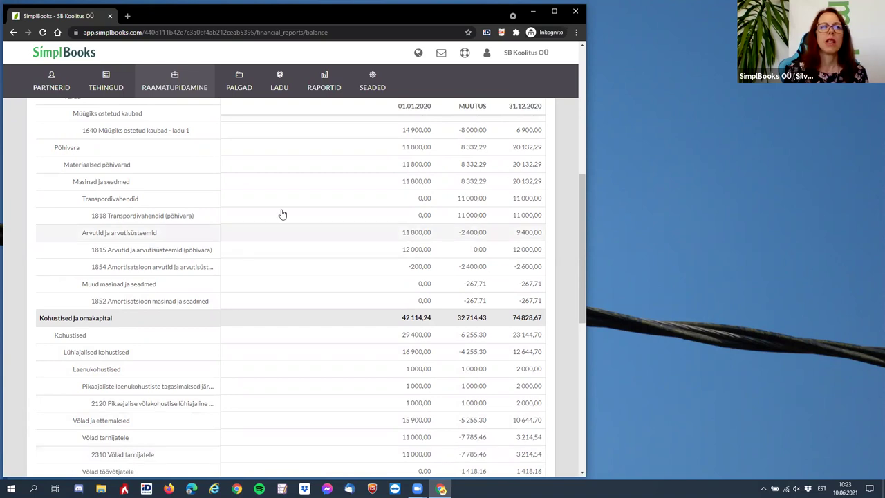
Open the Ostureskontro report in a separate browser window beside the balance sheet
mouse_move(322, 83)
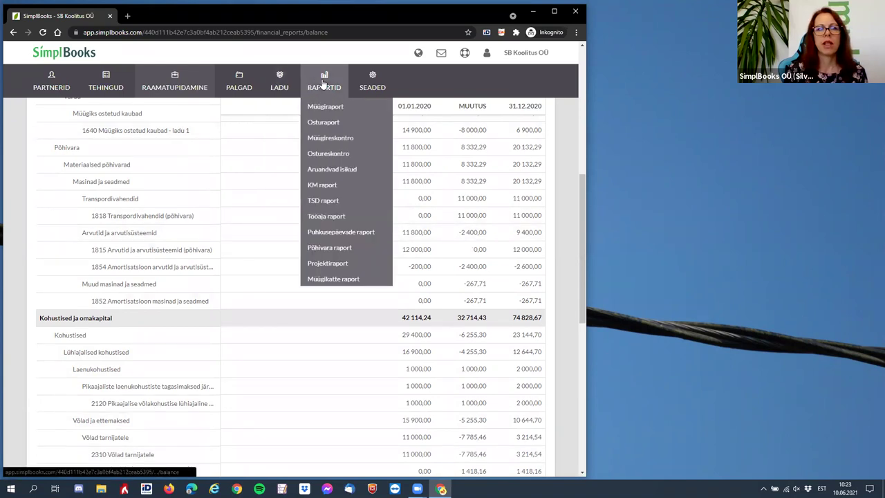
right_click(329, 154)
left_click(355, 161)
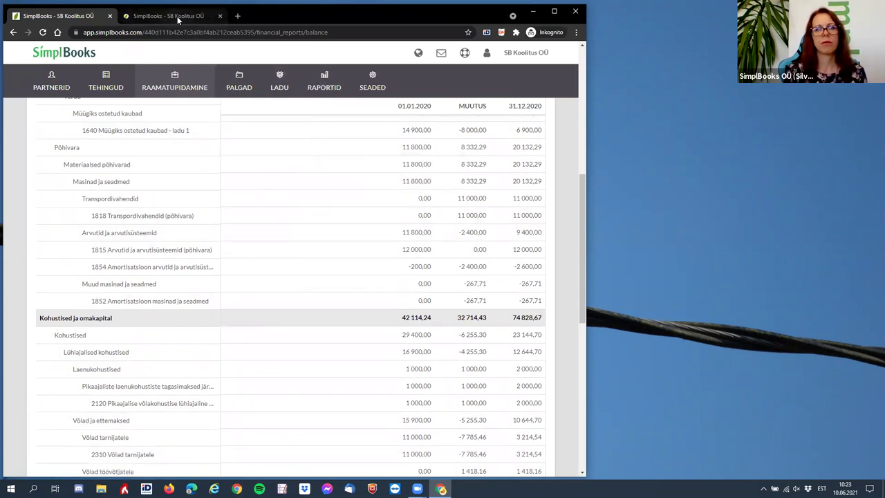
left_click_drag(175, 17, 321, 53)
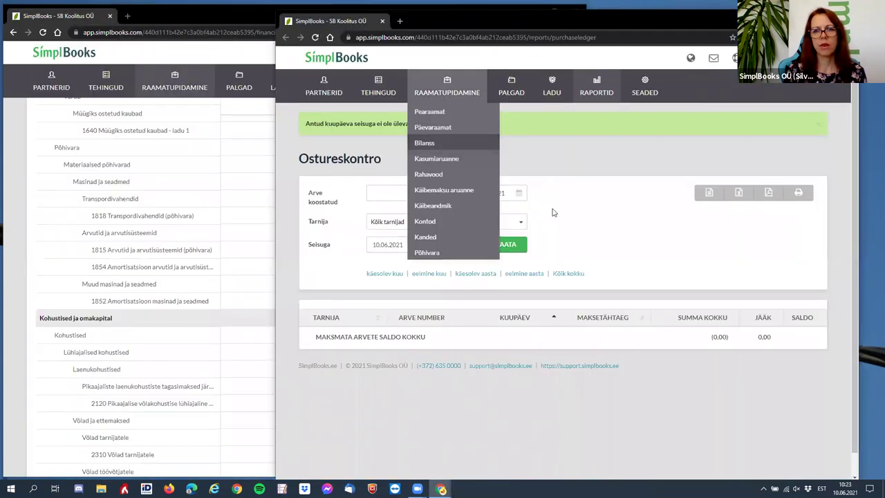
Set the end of the invoice creation period in the Ostureskontro report to 31.12.2020
left_click(503, 193)
left_click(529, 213)
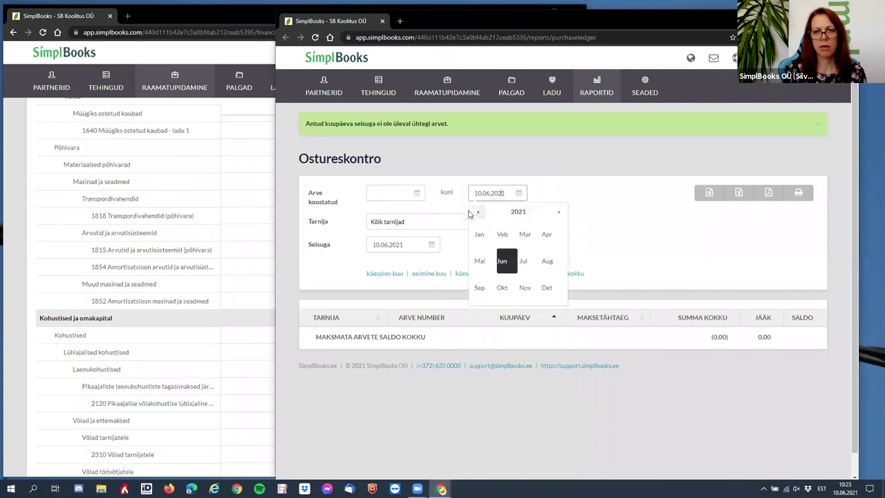
left_click(547, 287)
left_click(520, 294)
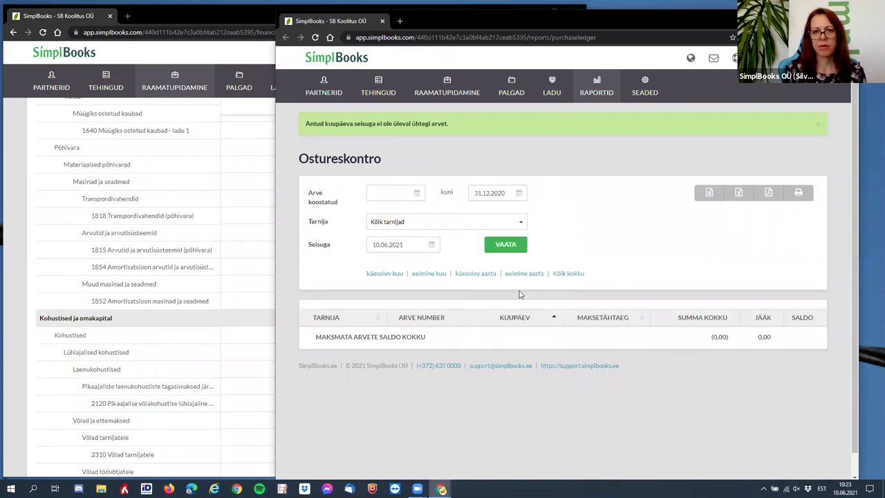
Set the Seisuga date of the Ostureskontro report to 31.12.2020 and refresh the report
left_click(405, 247)
left_click(416, 263)
left_click(376, 263)
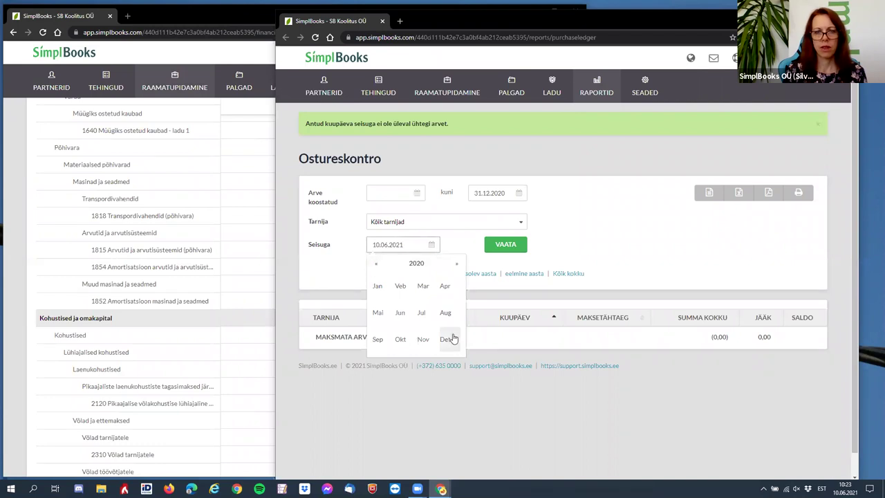
left_click(449, 339)
left_click(422, 346)
left_click(504, 250)
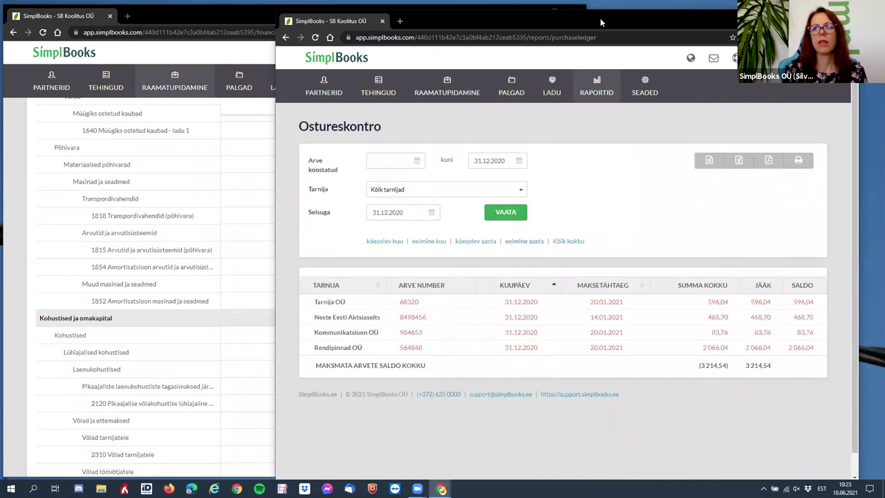
Compare the unpaid supplier invoice total with account 2310 Võlad tarnijatele, then close the purchase ledger window and maximize the balance sheet
left_click_drag(601, 18, 623, 16)
left_click(14, 296)
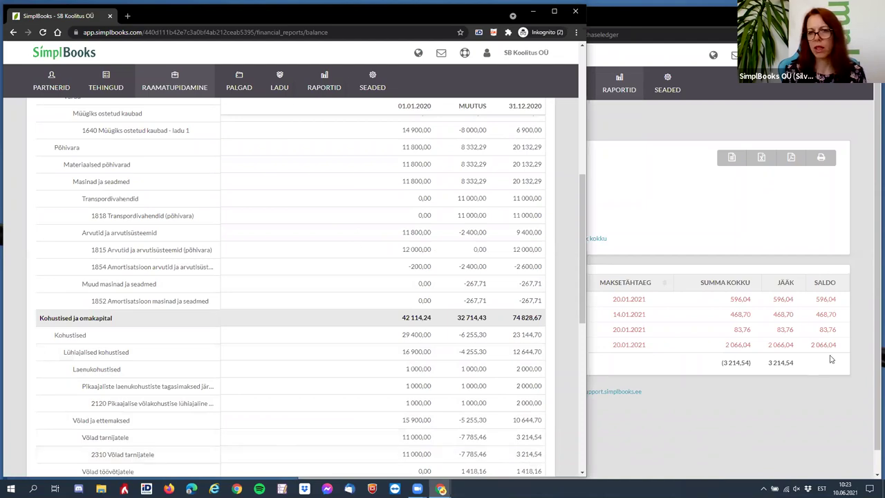
left_click(813, 399)
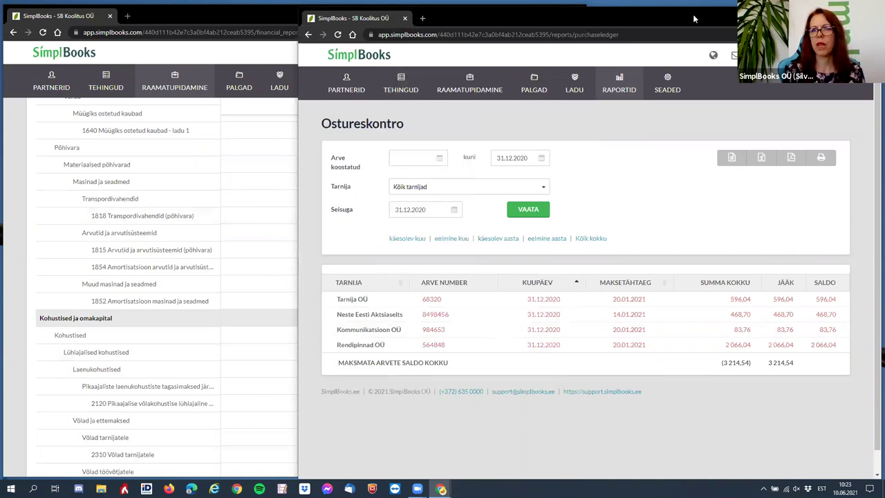
left_click_drag(695, 19, 622, 35)
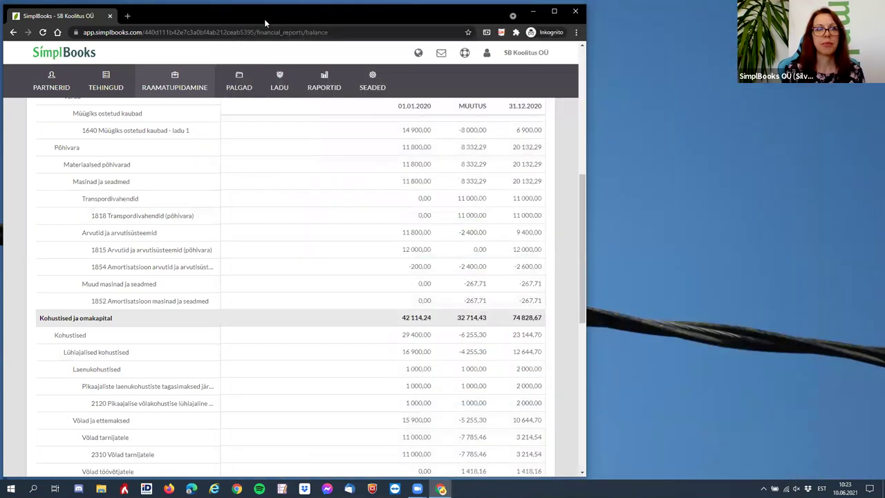
double_click(266, 16)
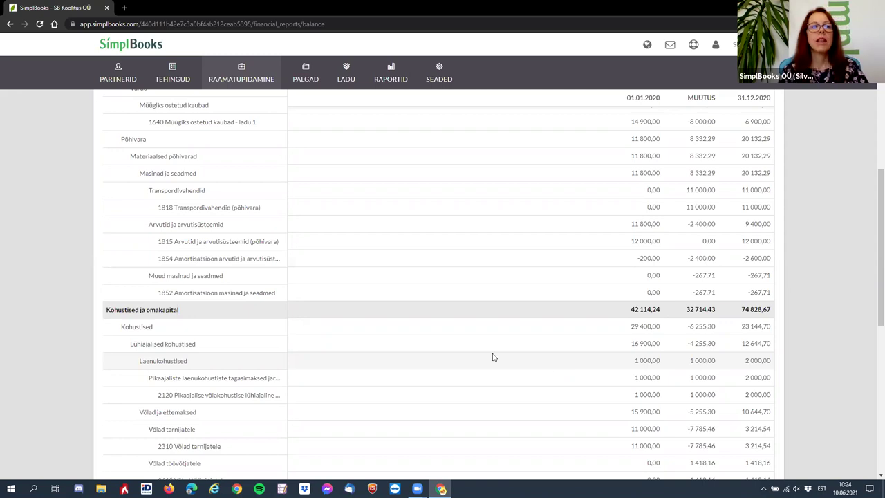
Look through the movements of balance sheet account 1510 Sisendkäibemaks and open them as a Pearaamat report in a new tab
scroll(55, 228, "up", 2)
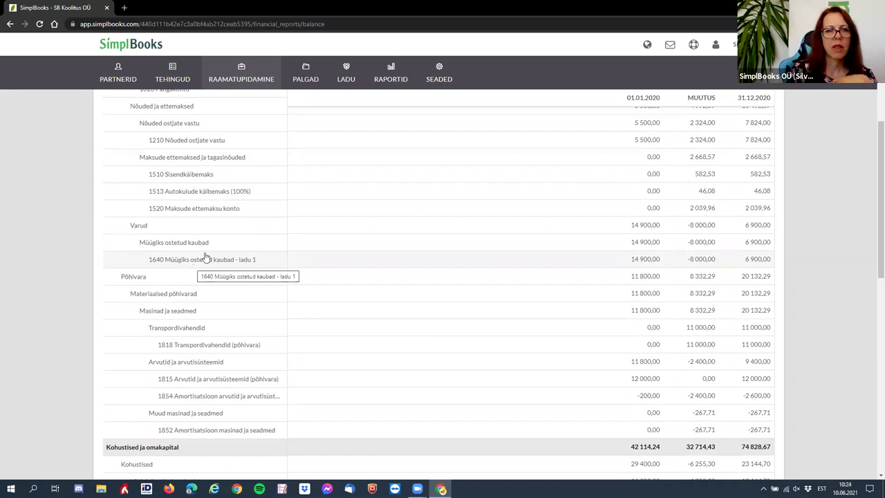
scroll(203, 223, "up", 3)
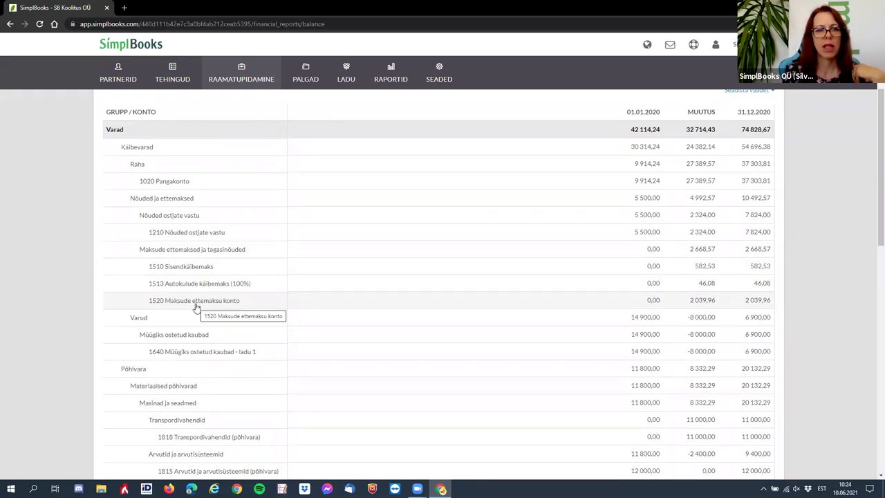
left_click(204, 269)
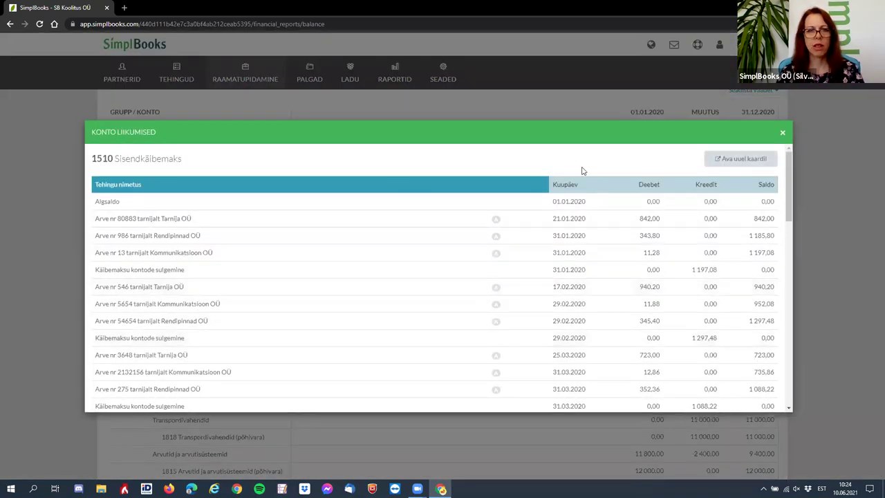
scroll(390, 268, "down", 1)
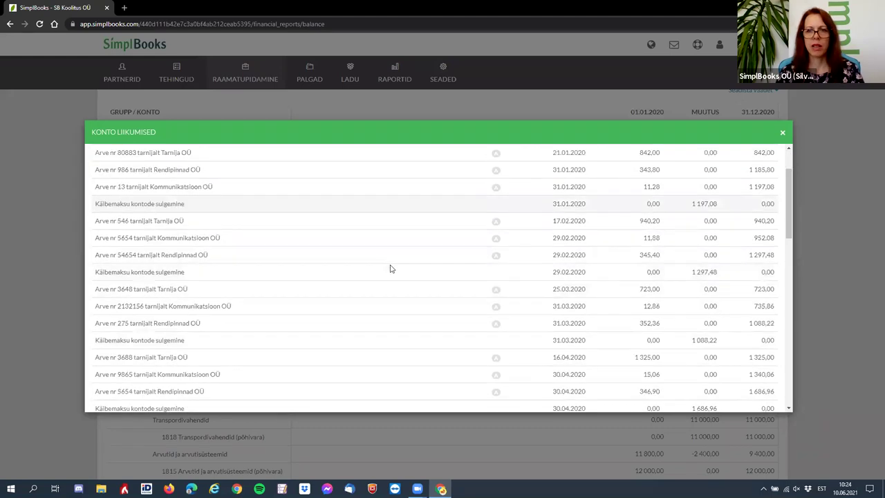
scroll(390, 268, "down", 5)
scroll(390, 268, "up", 6)
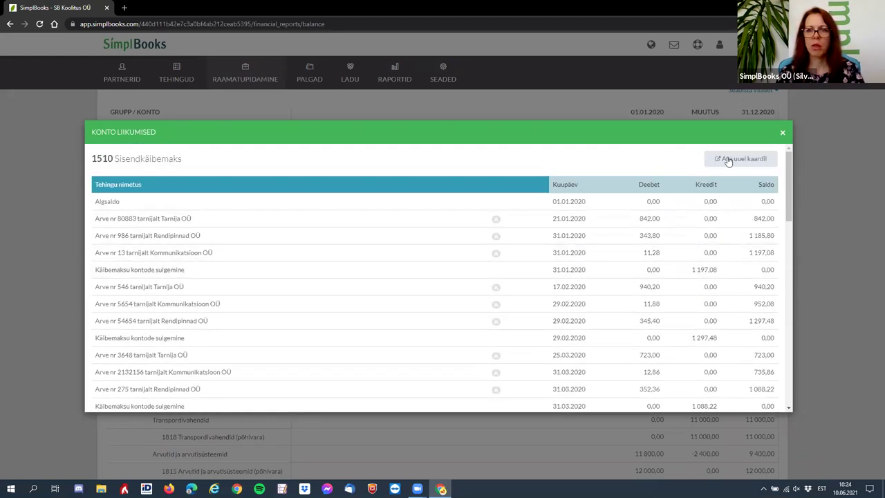
left_click(730, 161)
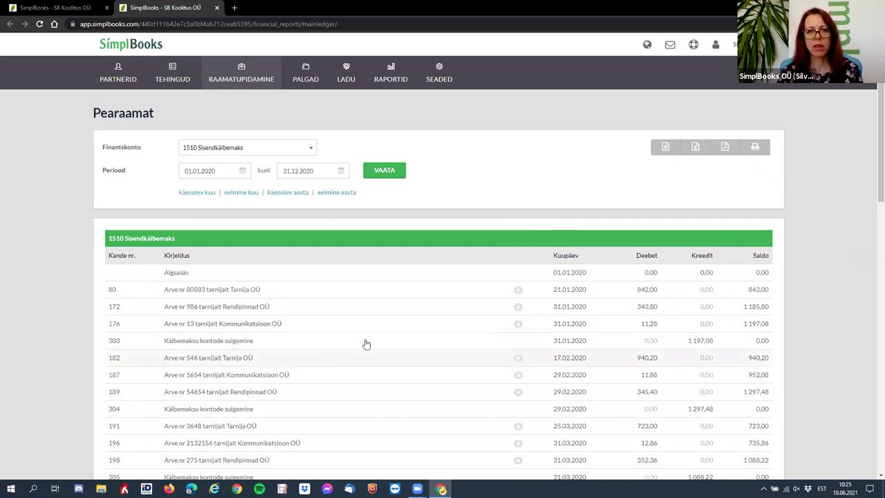
Check the 1510 Sisendkäibemaks ledger month by month through October 2020 for a missing Käibemaksu kontode sulgemine entry
scroll(485, 311, "down", 2)
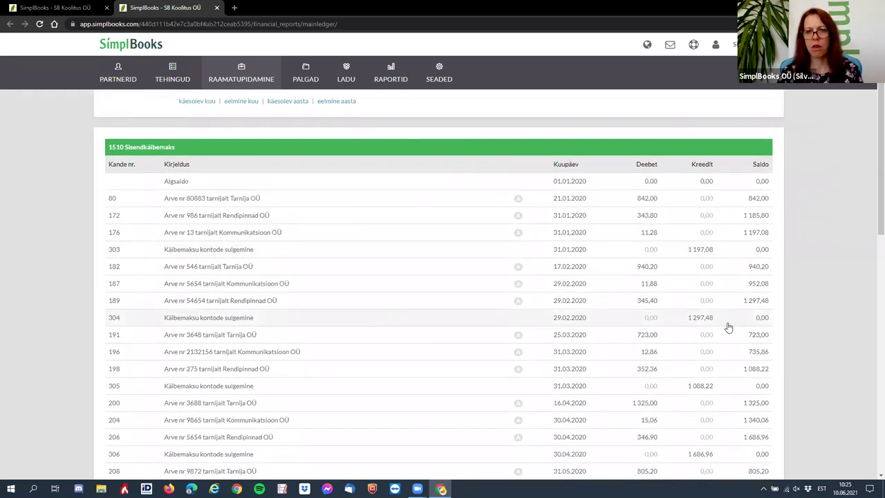
scroll(729, 327, "down", 1)
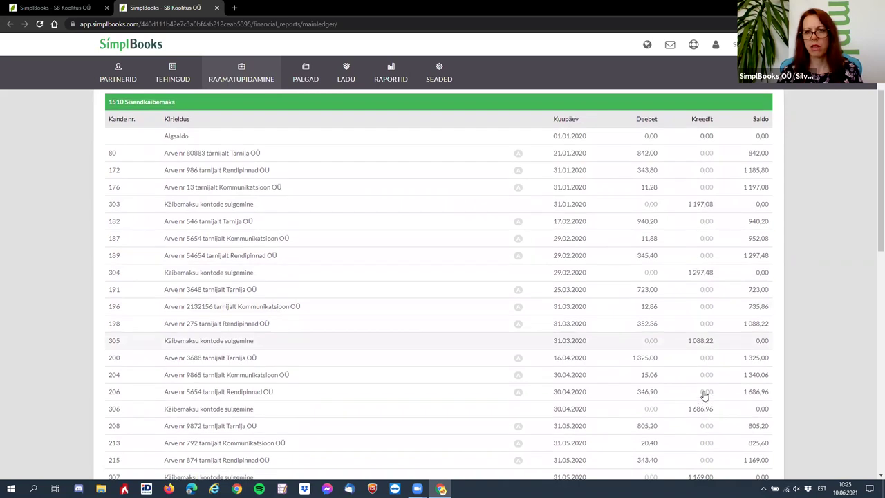
scroll(754, 411, "down", 2)
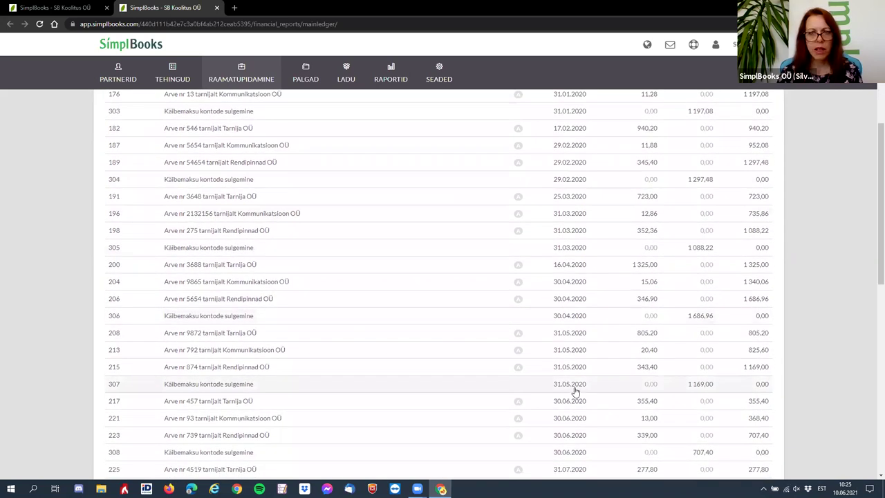
scroll(575, 391, "down", 3)
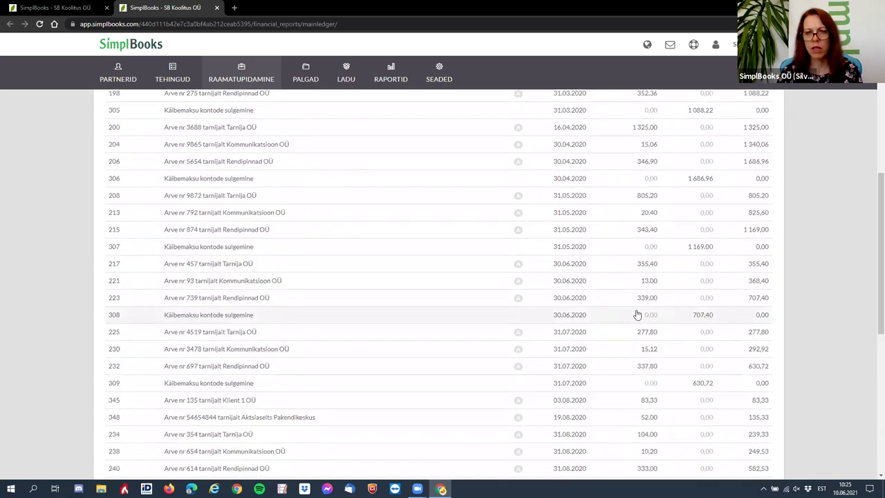
scroll(703, 319, "down", 1)
scroll(655, 316, "down", 1)
scroll(624, 308, "down", 1)
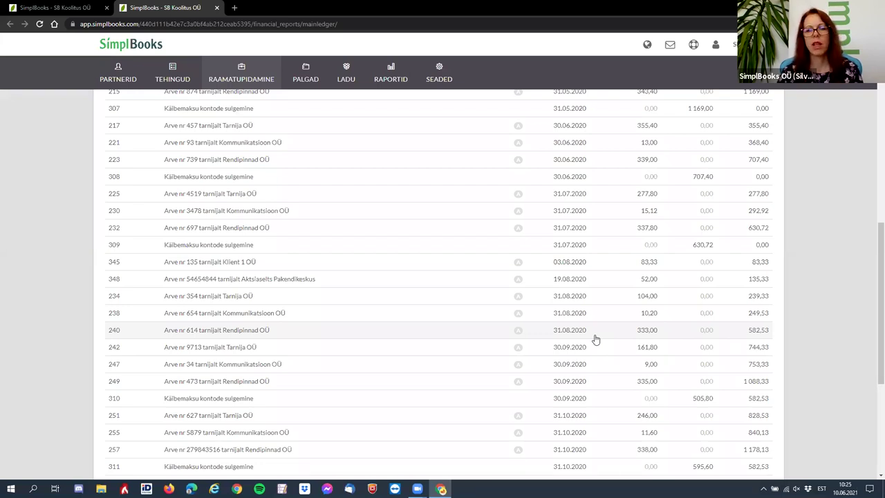
Open the Käibemaksu aruanne in a new tab and display it for August 2020
mouse_move(241, 76)
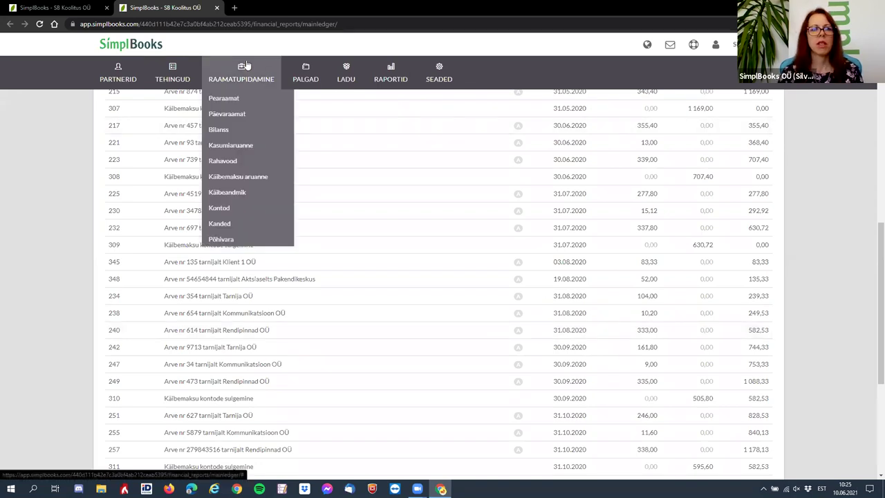
right_click(244, 182)
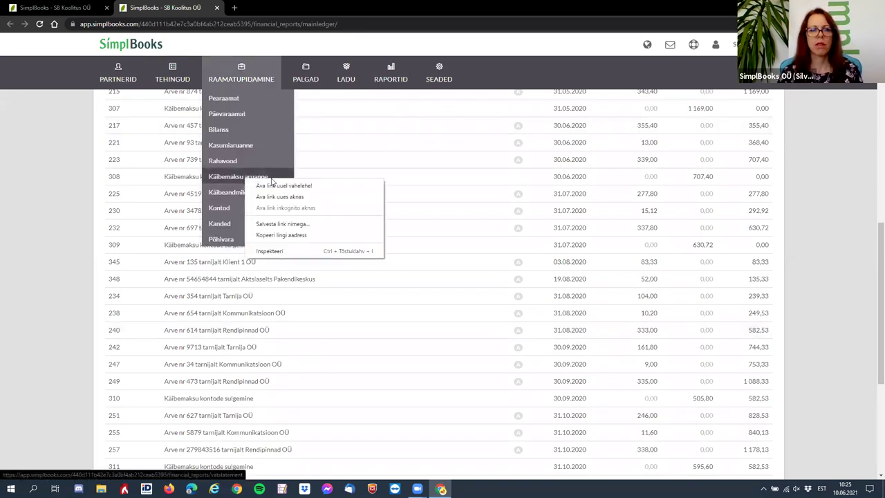
left_click(311, 188)
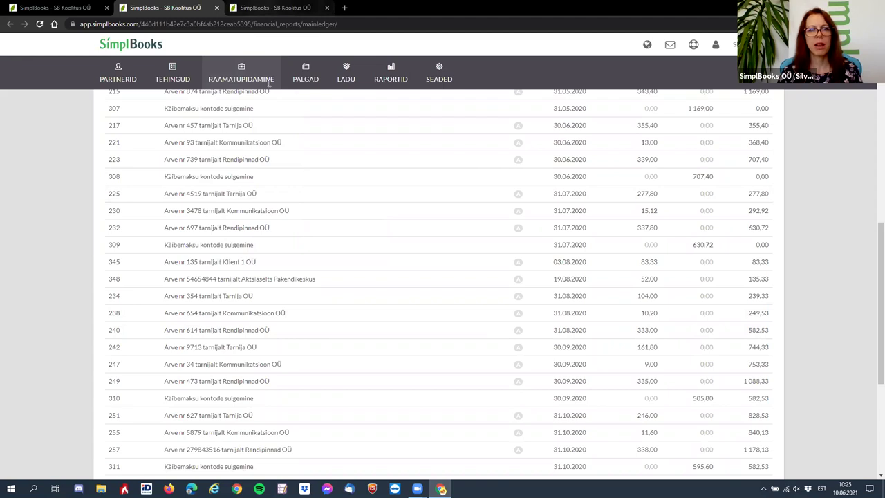
left_click(276, 8)
left_click(217, 147)
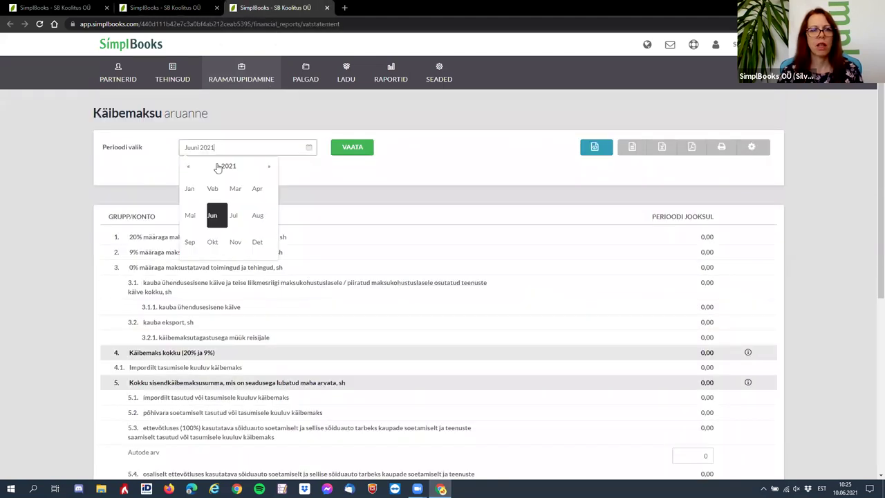
left_click(200, 167)
left_click(213, 189)
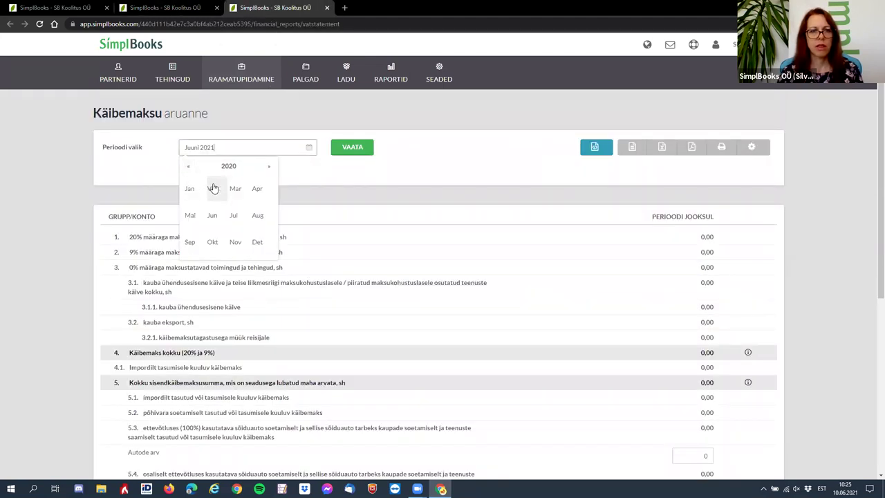
left_click(257, 215)
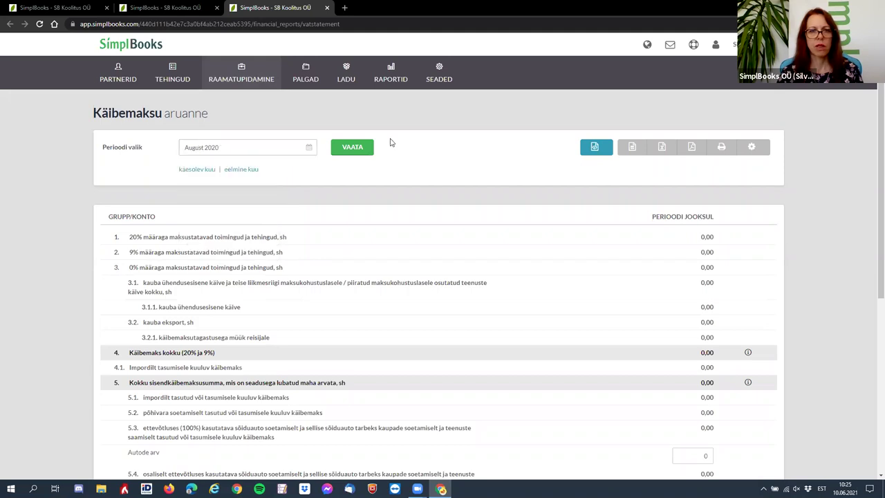
left_click(353, 148)
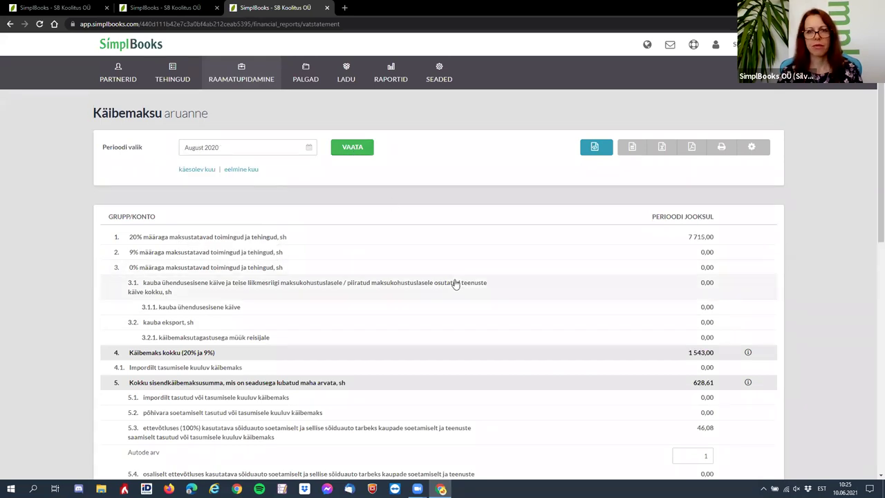
Review the August 2020 VAT payable and the proposed period closing entry dated 31.08.2020
scroll(455, 284, "down", 5)
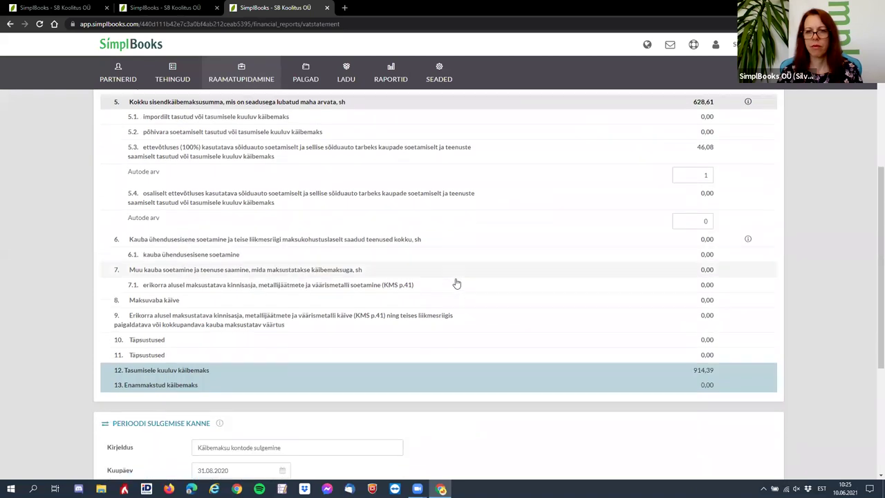
scroll(456, 284, "down", 3)
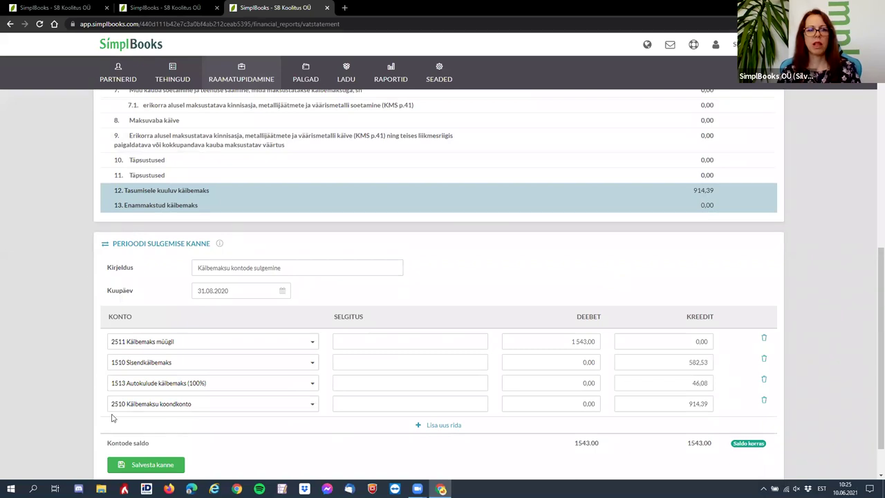
scroll(276, 336, "down", 1)
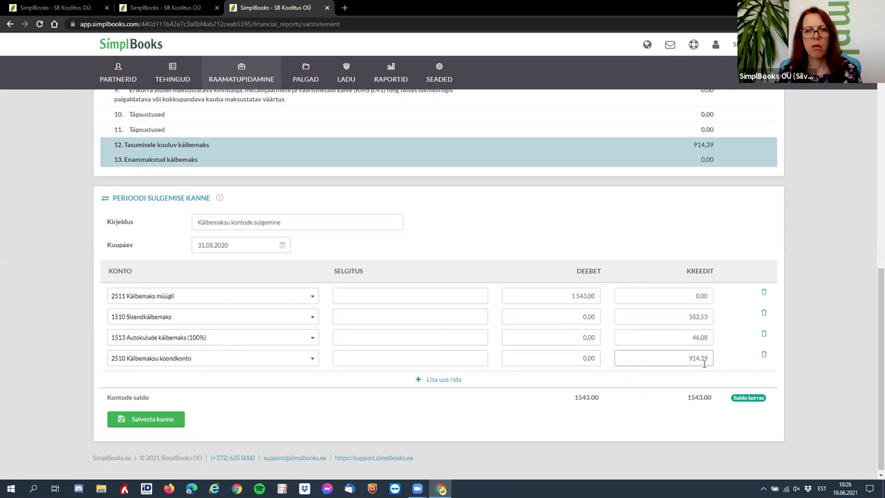
Open the KM raport in a new tab and switch to it
mouse_move(392, 77)
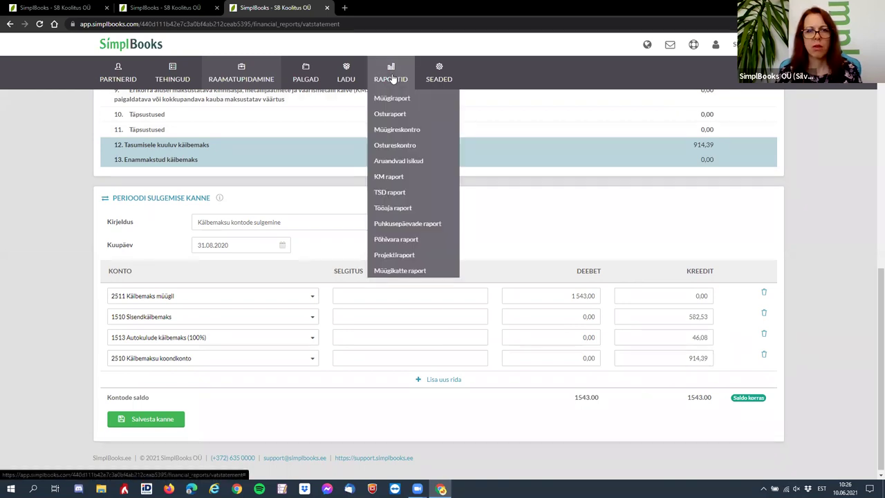
right_click(400, 178)
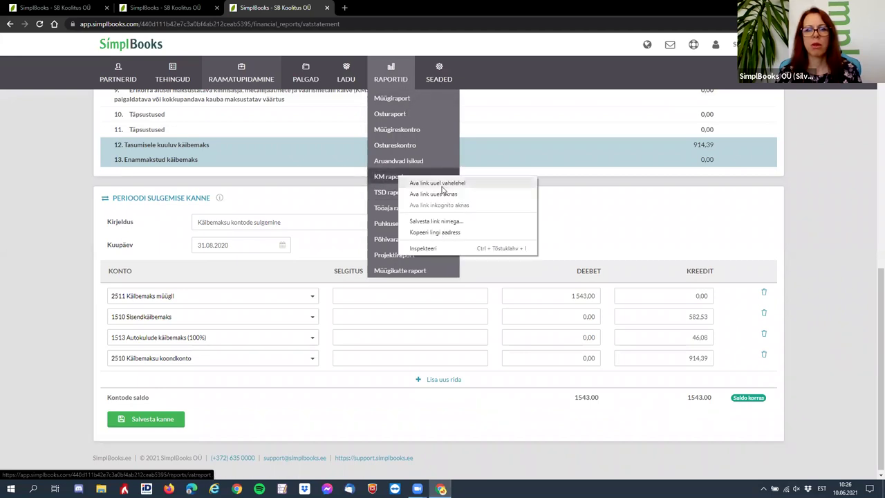
left_click(440, 184)
left_click(353, 11)
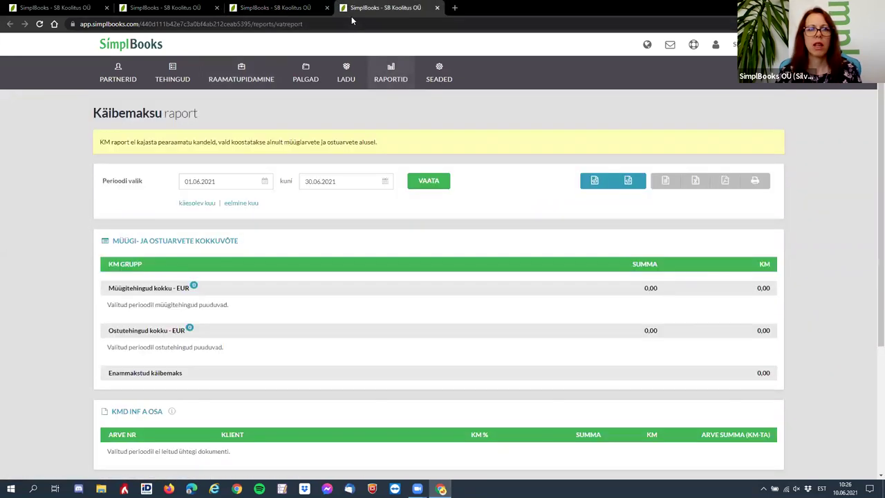
Display the Käibemaksu raport for 01.08.2020 to 31.08.2020 and check its VAT totals
left_click(237, 181)
left_click(235, 200)
left_click(192, 201)
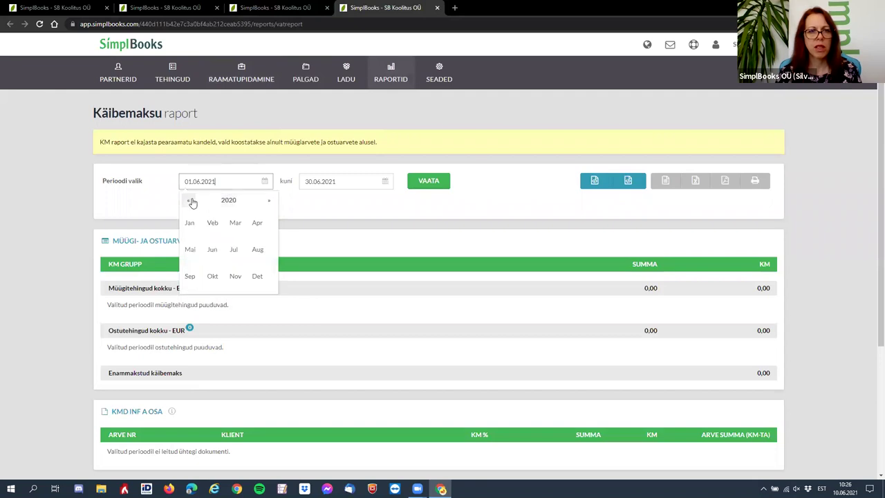
left_click(263, 252)
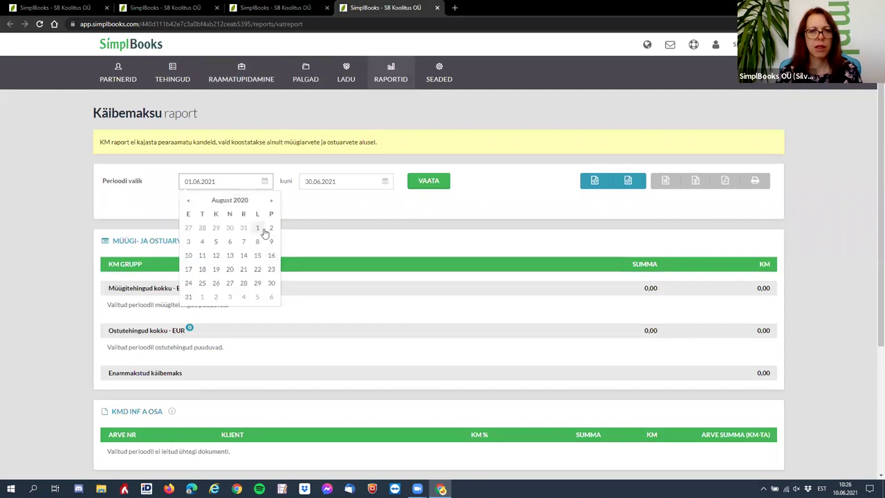
left_click(260, 229)
left_click(339, 183)
left_click(341, 201)
left_click(312, 201)
left_click(379, 250)
left_click(307, 297)
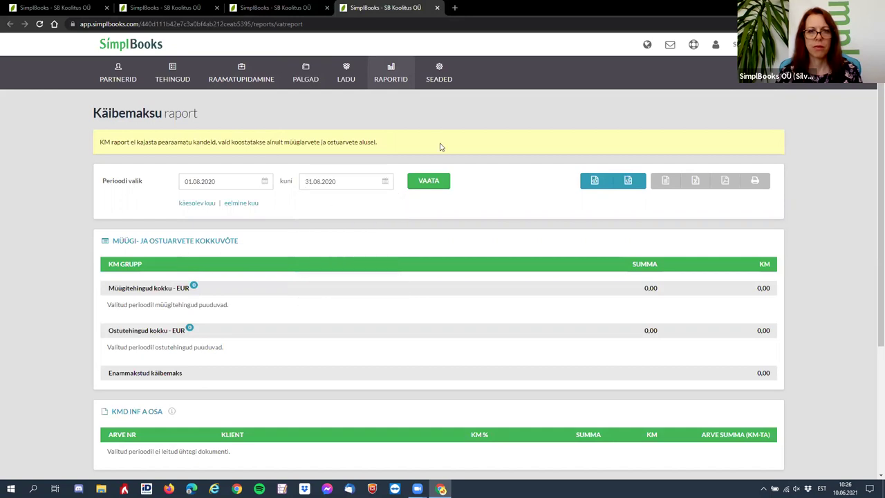
left_click(429, 181)
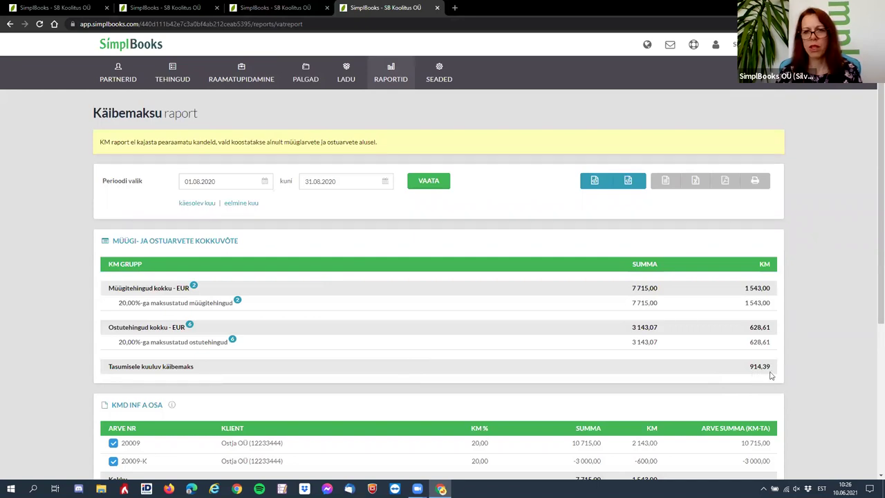
scroll(273, 304, "down", 1)
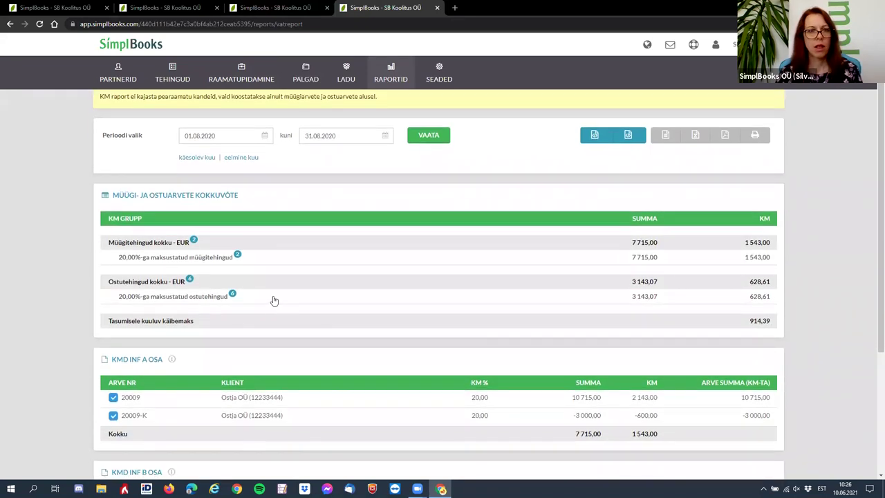
Review the invoices listed in the KMD INF A and B sections of the August 2020 VAT report
scroll(270, 312, "down", 1)
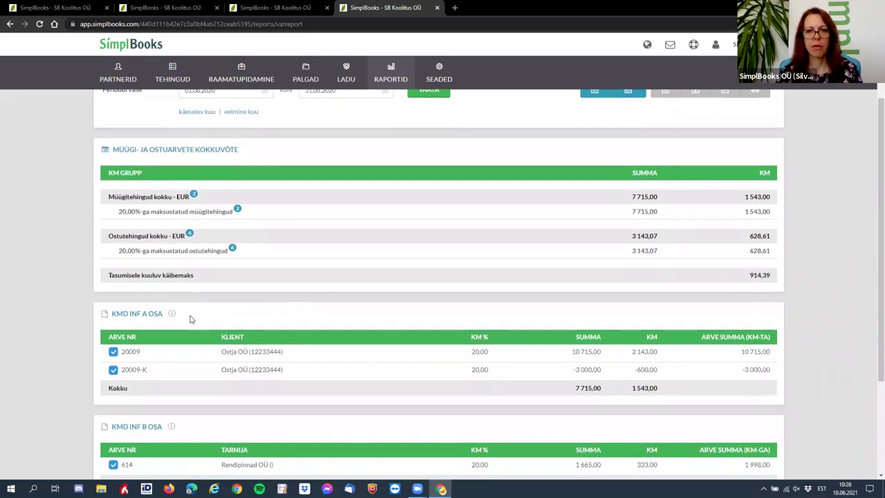
scroll(389, 289, "down", 1)
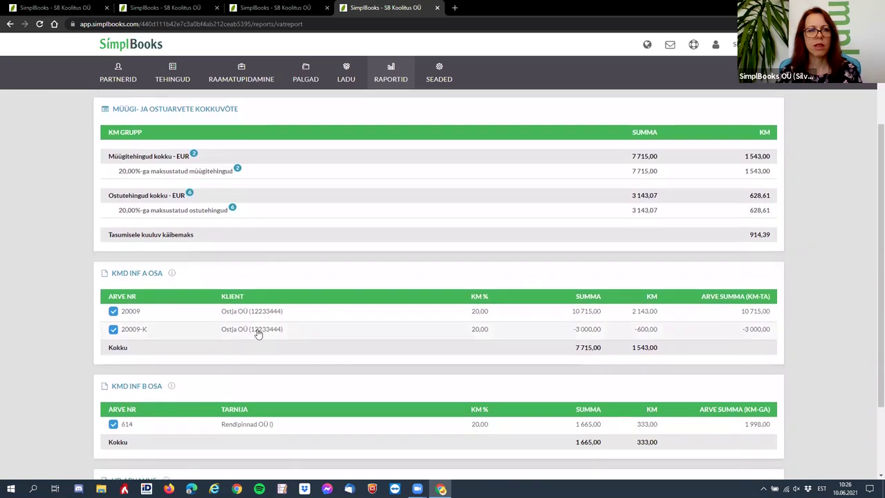
scroll(263, 304, "down", 1)
scroll(304, 414, "down", 2)
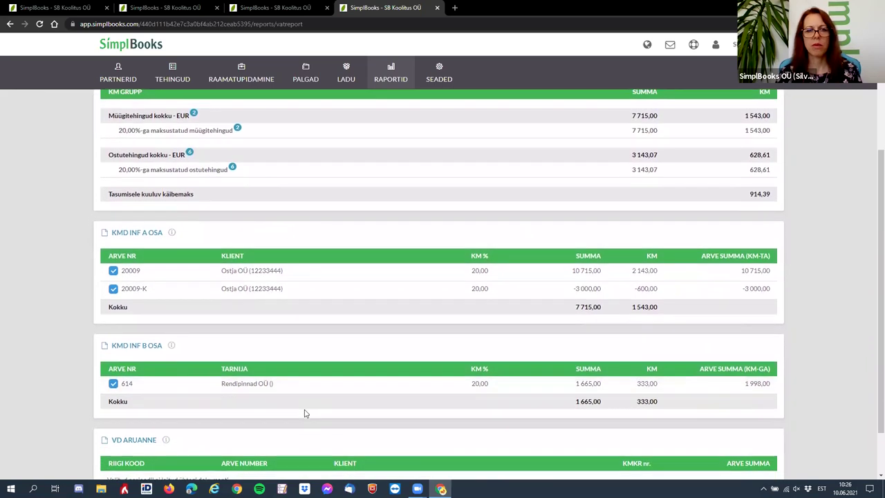
scroll(306, 415, "up", 2)
scroll(308, 411, "up", 3)
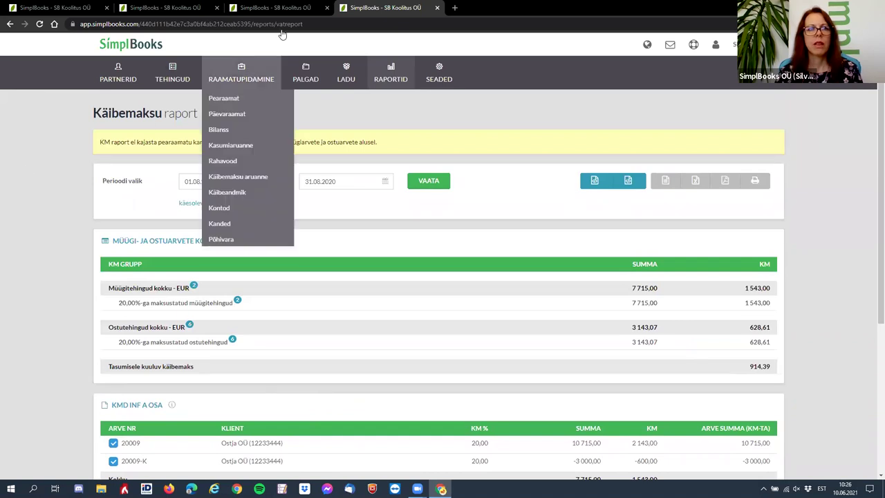
Save the proposed Käibemaksu kontode sulgemine entry dated 31.08.2020 from the Käibemaksu aruanne
left_click(280, 7)
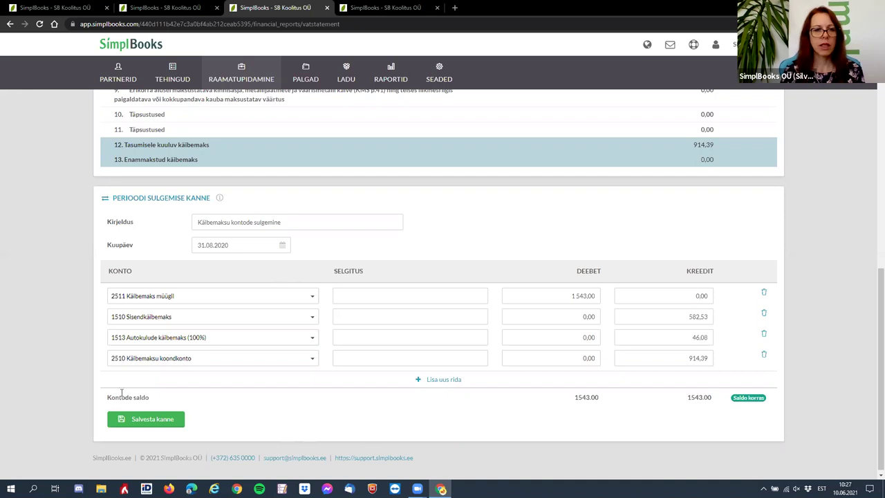
left_click(181, 419)
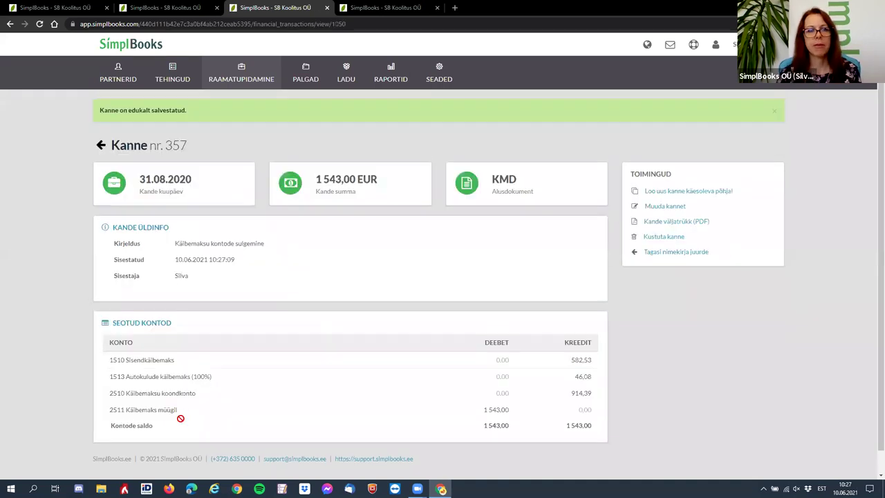
Refresh the 2020 Pearaamat for account 1510 Sisendkäibemaks and check its August closing entry and year-end balance
left_click(166, 8)
scroll(349, 234, "up", 10)
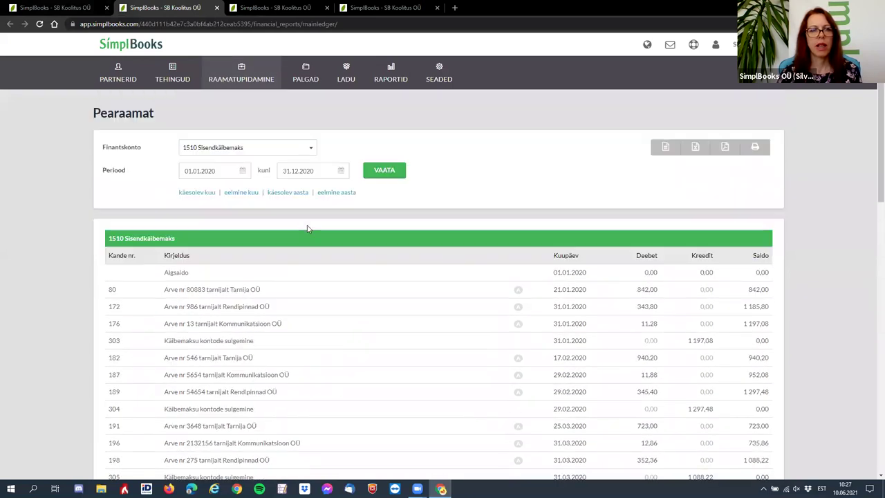
left_click(392, 171)
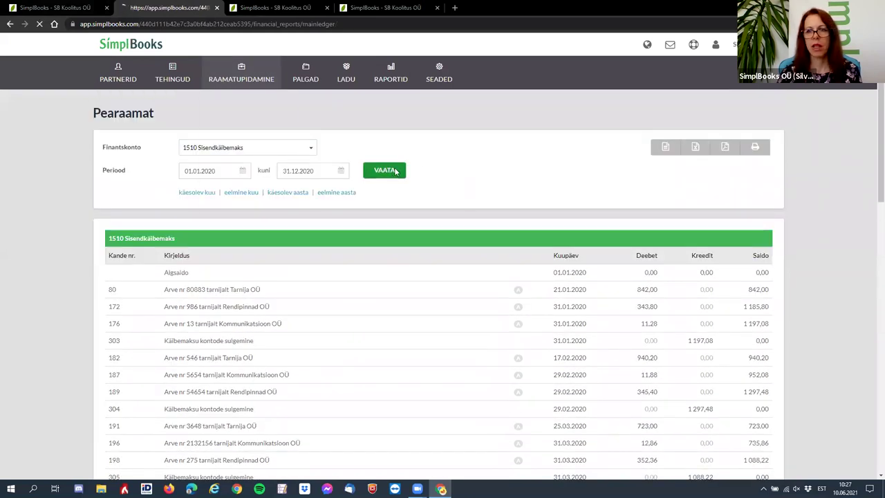
scroll(501, 270, "down", 15)
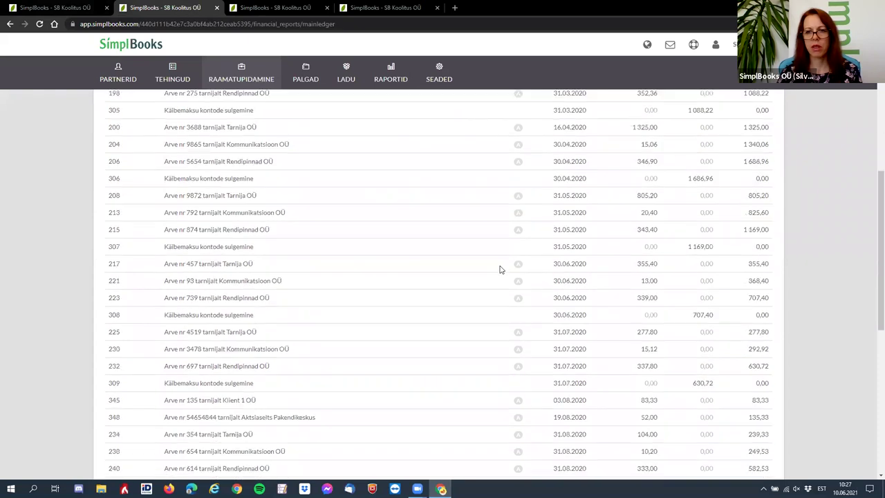
scroll(501, 270, "down", 3)
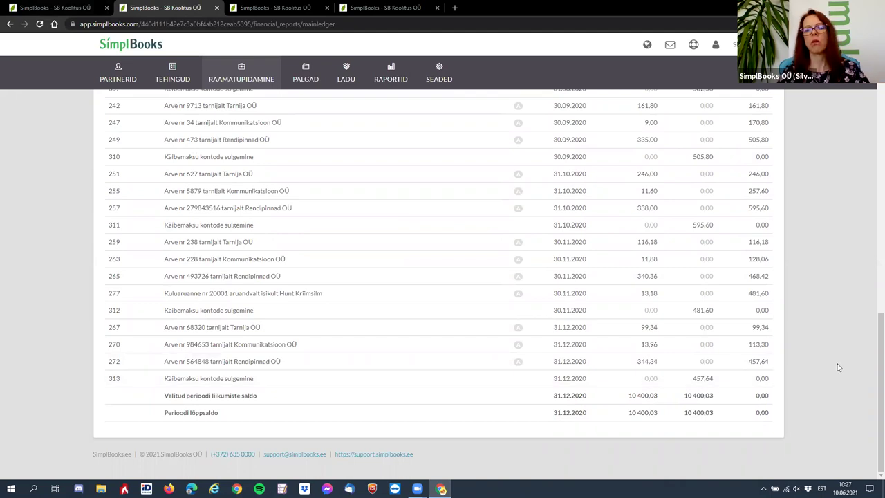
Close the 1510 account movements on the balance sheet, refresh it for 01.01.2020 to 31.12.2020 and check its asset accounts
left_click(55, 7)
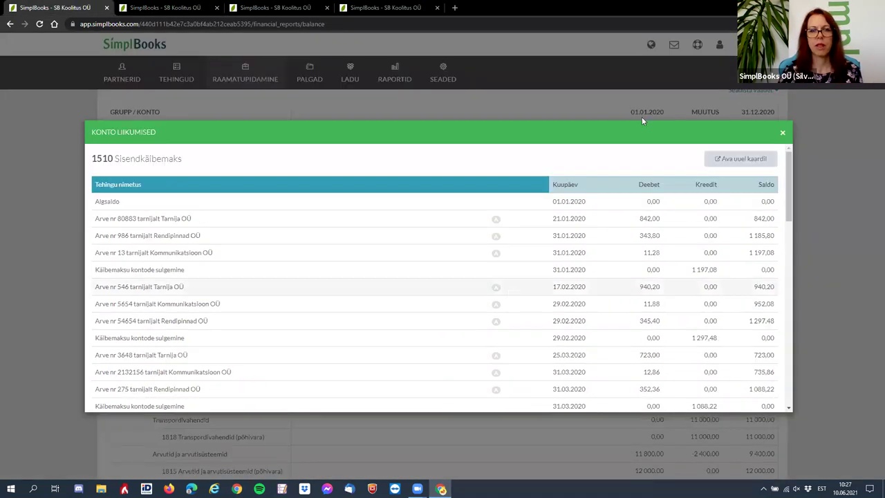
left_click(783, 133)
left_click(384, 149)
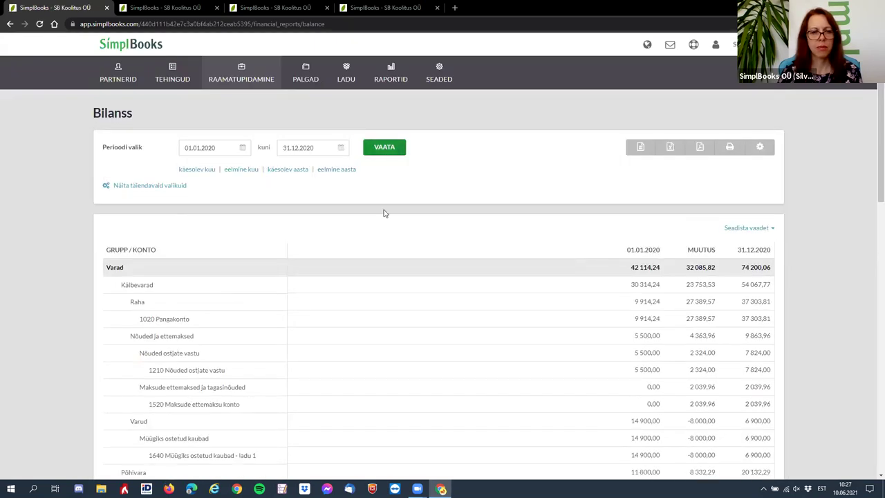
scroll(299, 302, "down", 2)
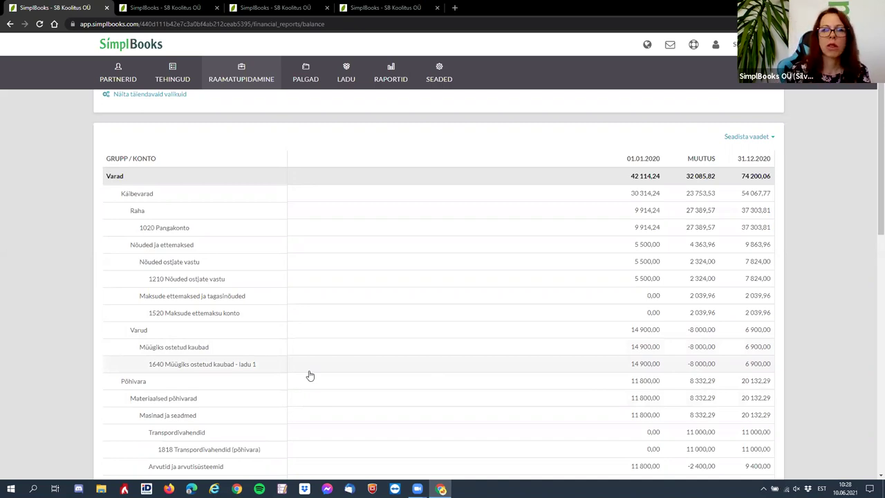
Open the Laoseis report in a new tab and switch to it
mouse_move(348, 69)
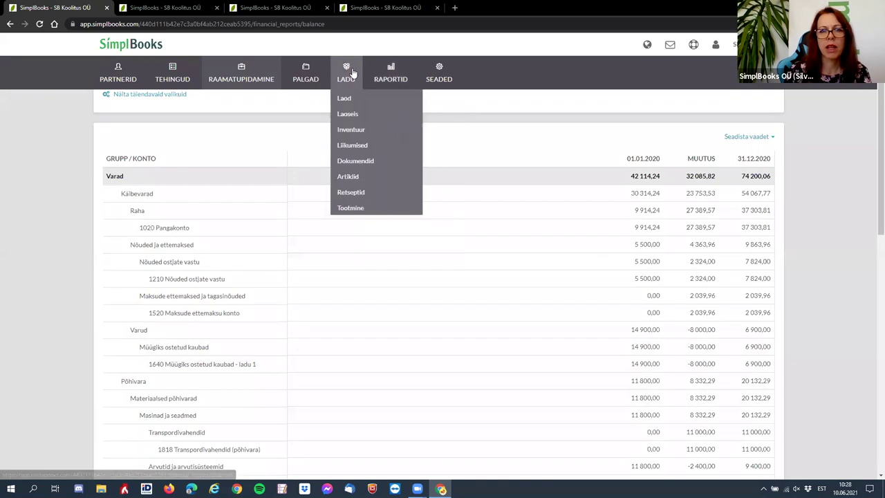
right_click(352, 118)
left_click(391, 121)
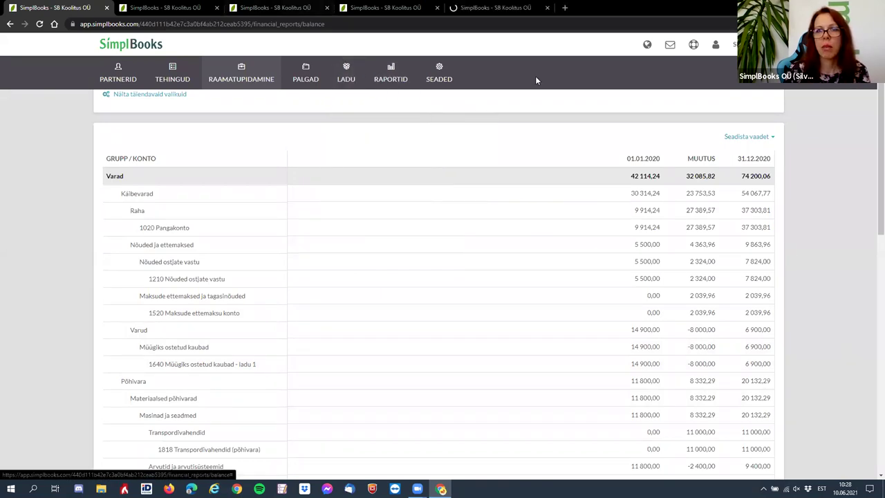
mouse_move(647, 44)
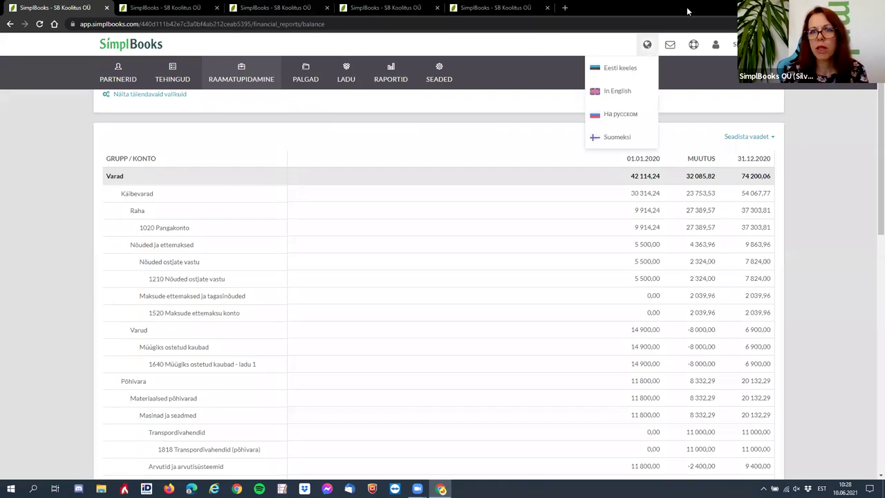
key("ctrl+5")
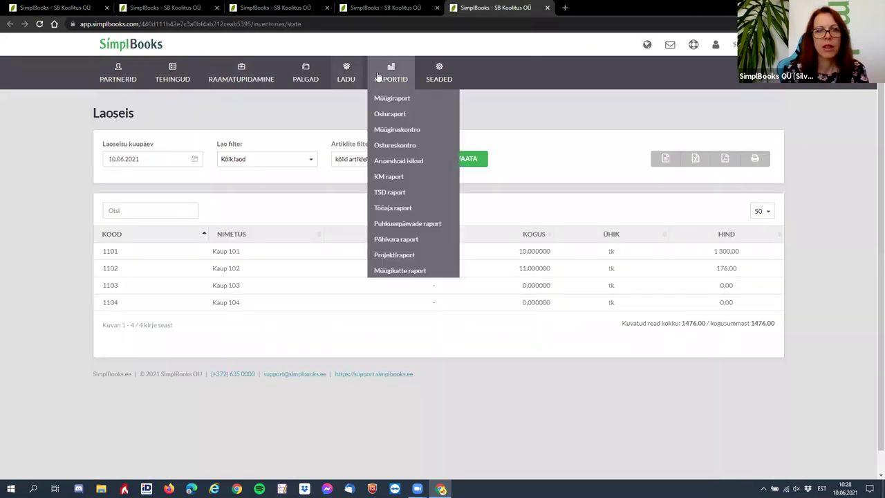
Display the Laoseis for all warehouses and all items as at 31.12.2020
left_click(159, 158)
left_click(161, 177)
left_click(112, 178)
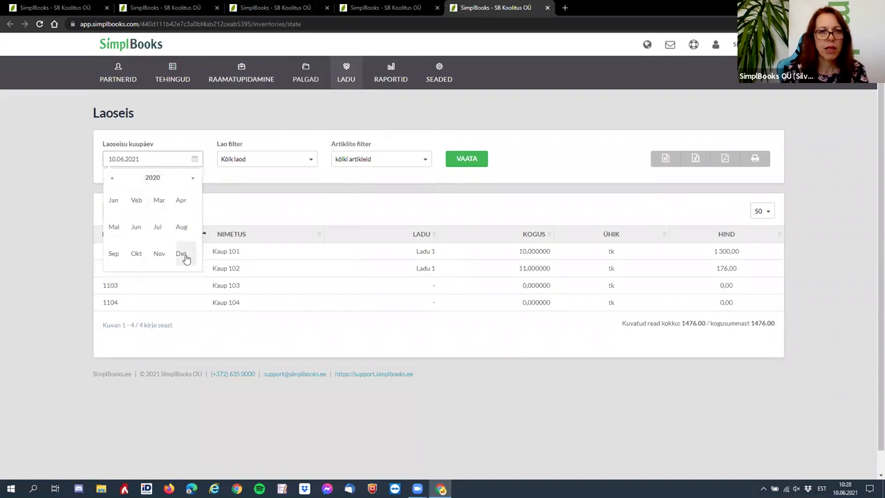
left_click(183, 255)
left_click(153, 262)
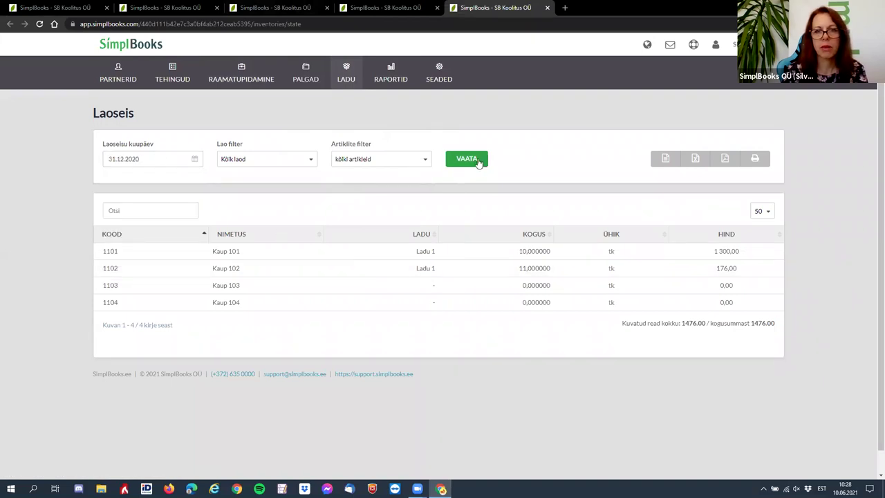
left_click(480, 161)
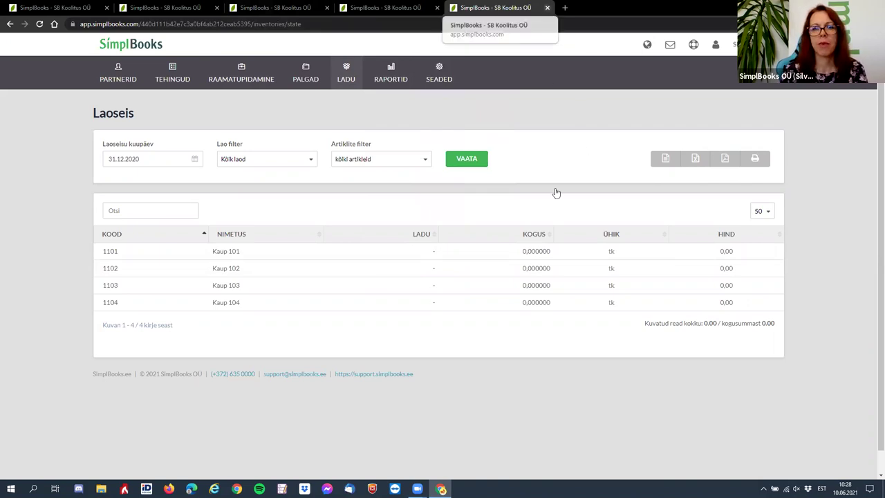
Close the stock, VAT and ledger tabs so only the balance sheet stays open in a maximized window
key("ctrl+w")
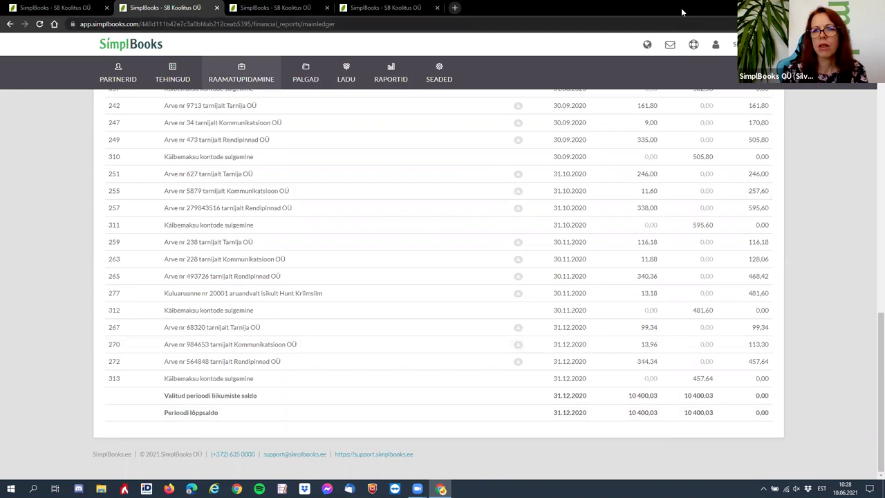
left_click_drag(681, 7, 707, 41)
middle_click(706, 41)
left_click(620, 38)
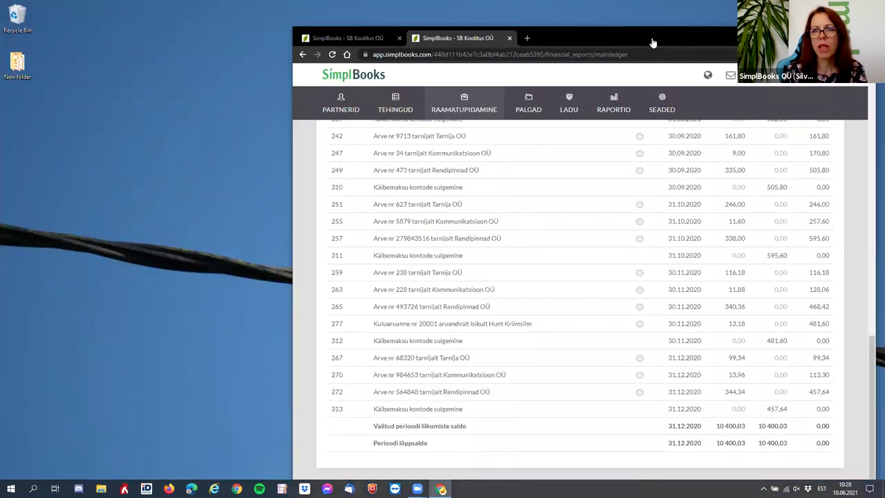
double_click(650, 42)
mouse_move(123, 87)
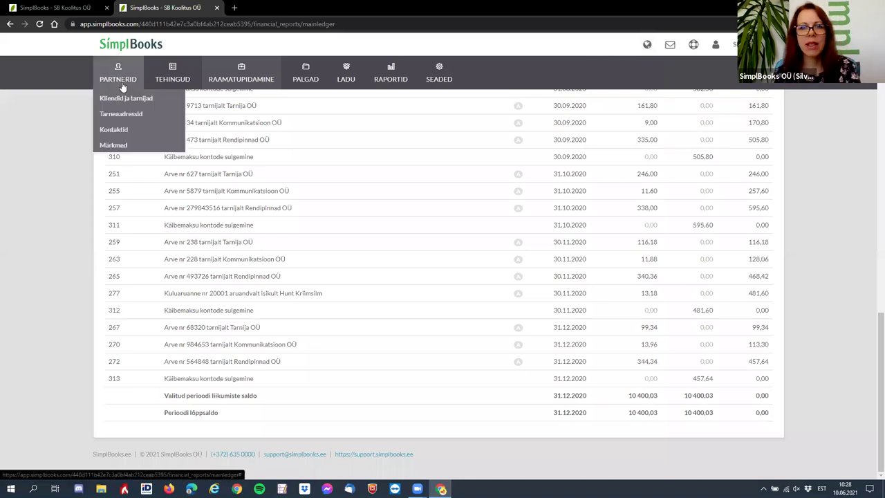
scroll(191, 122, "up", 3)
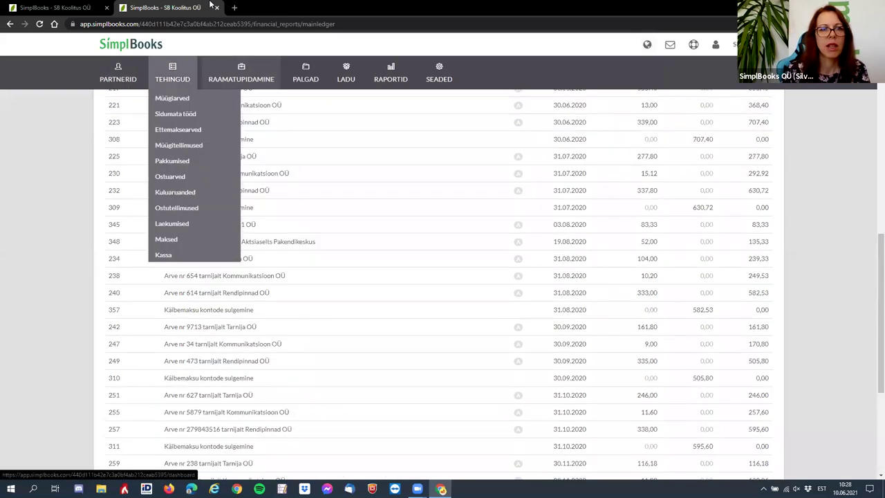
left_click(216, 7)
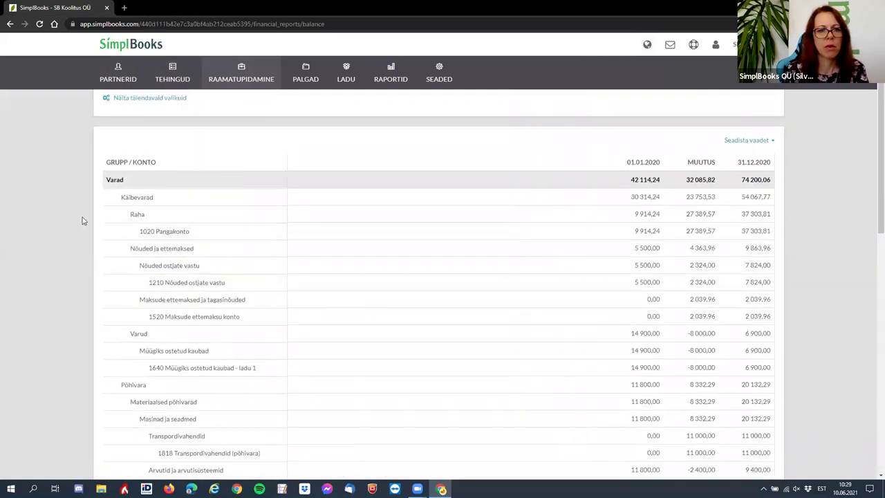
Examine the Põhivara accounts on the balance sheet and open the Põhivara register in a new tab
scroll(81, 221, "up", 2)
scroll(77, 216, "down", 1)
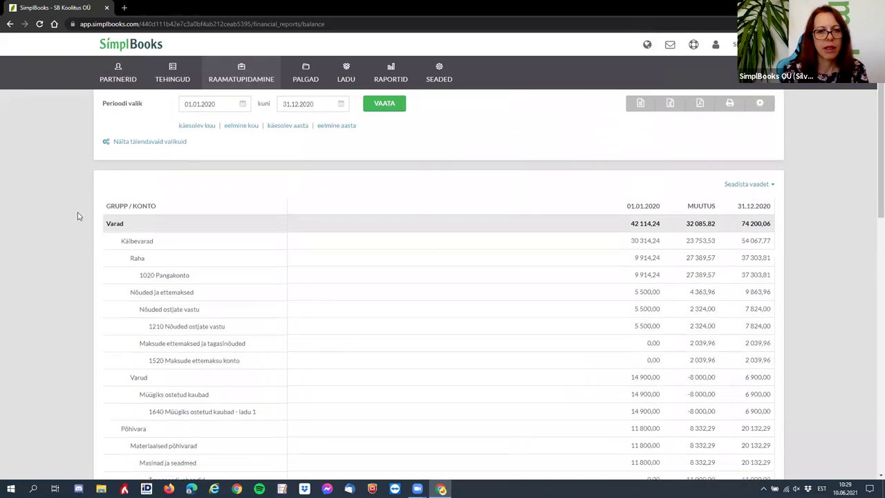
scroll(77, 216, "down", 2)
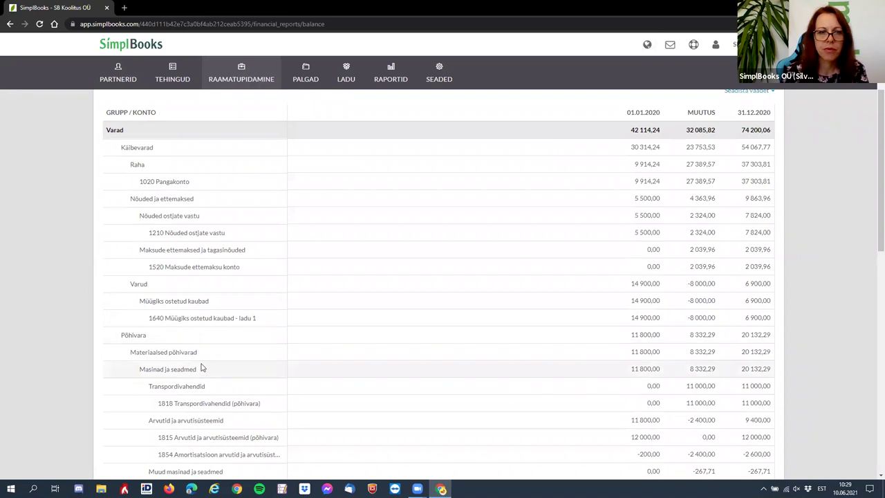
scroll(196, 364, "down", 1)
scroll(193, 345, "down", 2)
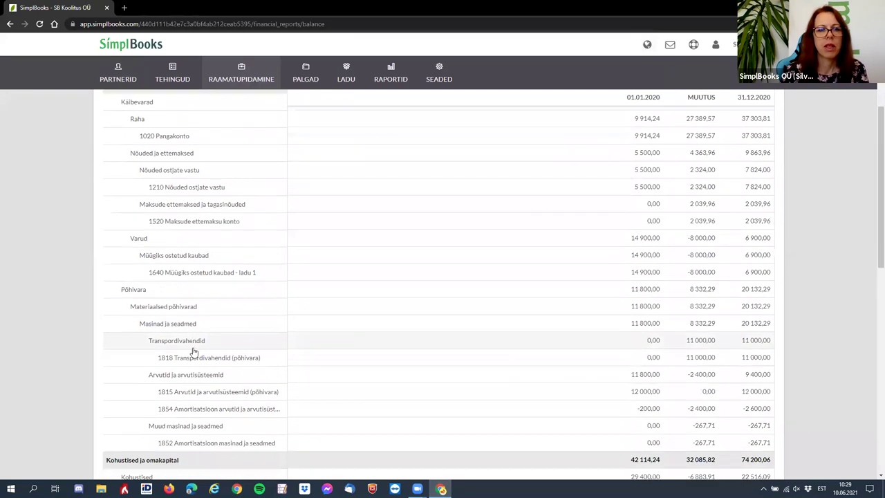
scroll(172, 317, "down", 1)
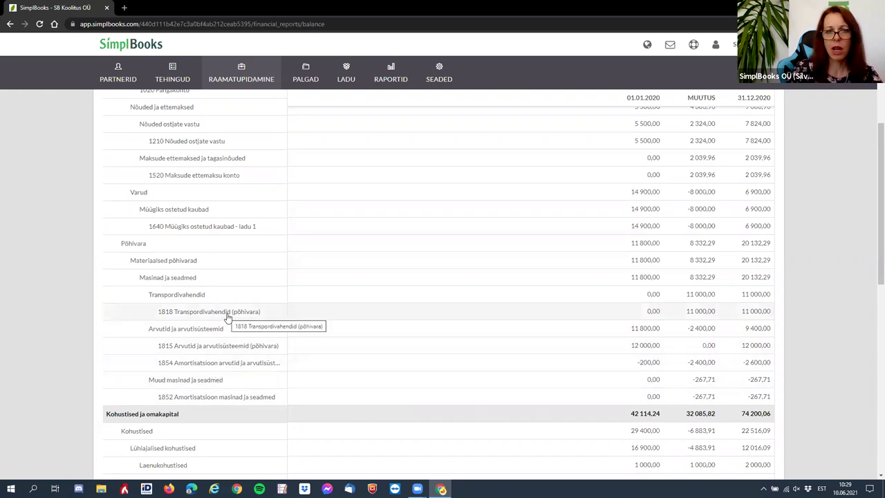
mouse_move(243, 66)
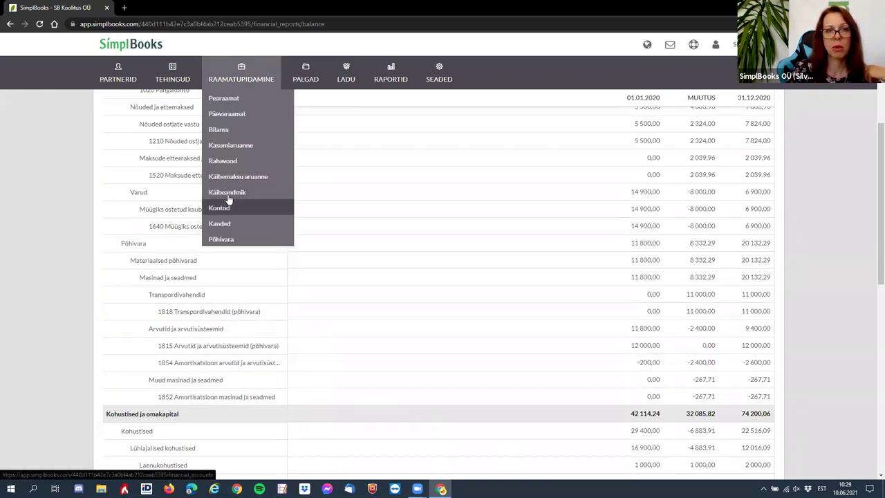
right_click(229, 240)
left_click(250, 245)
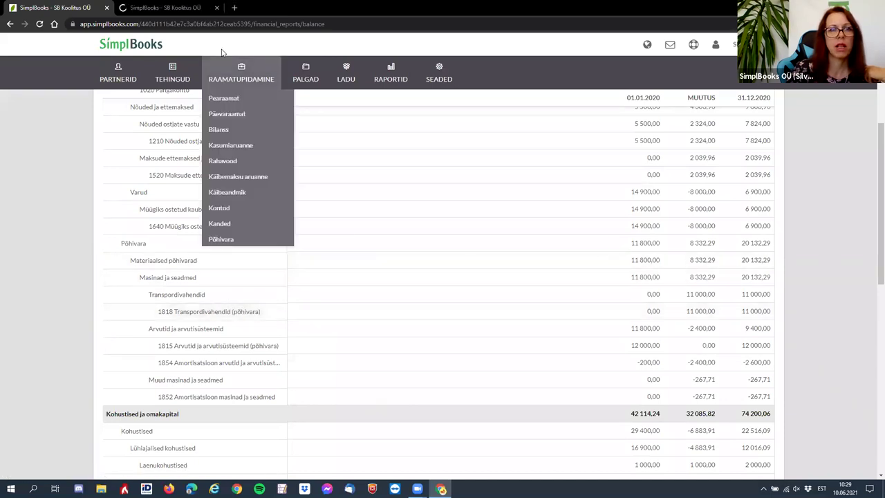
left_click(166, 8)
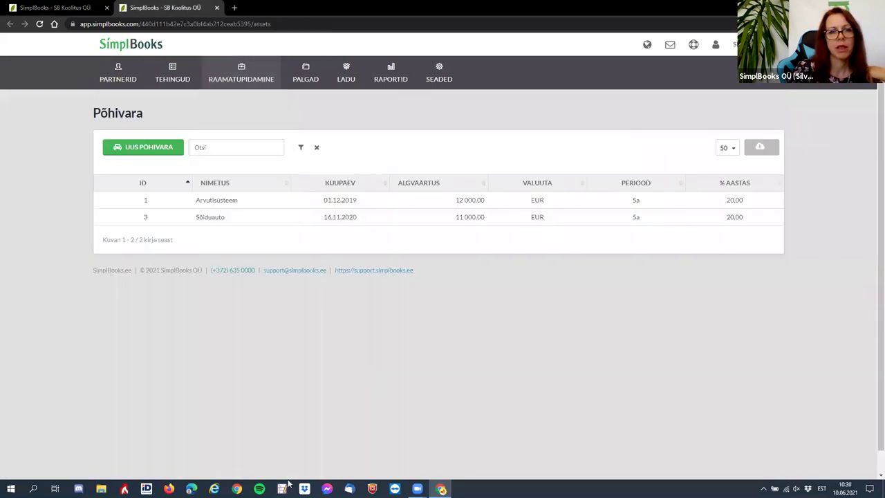
Change the Sõiduauto asset's balance sheet depreciation account to 1855 Amortisatsioon transpordivahendid and save the asset
left_click(212, 221)
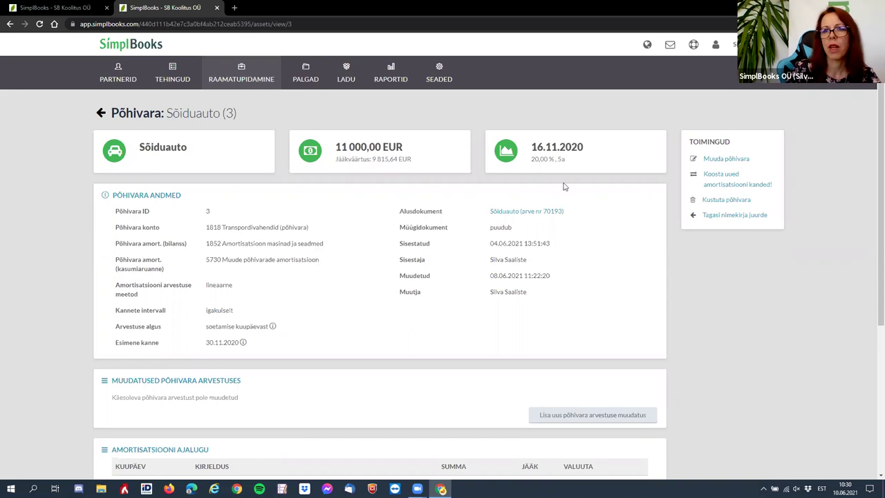
left_click(720, 161)
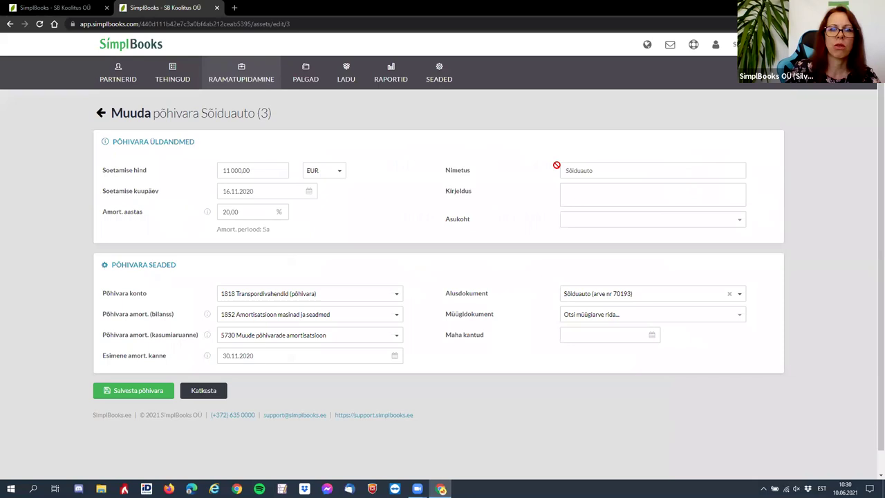
left_click(324, 316)
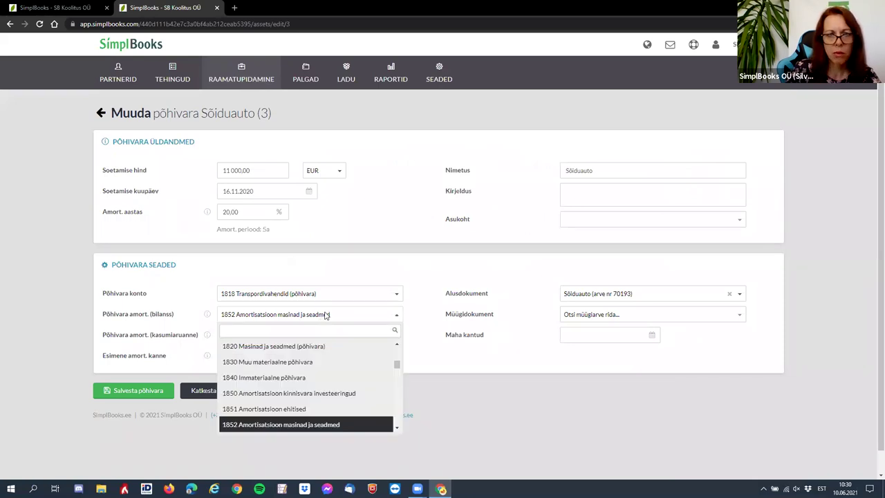
left_click(396, 430)
left_click(396, 430)
left_click(396, 430)
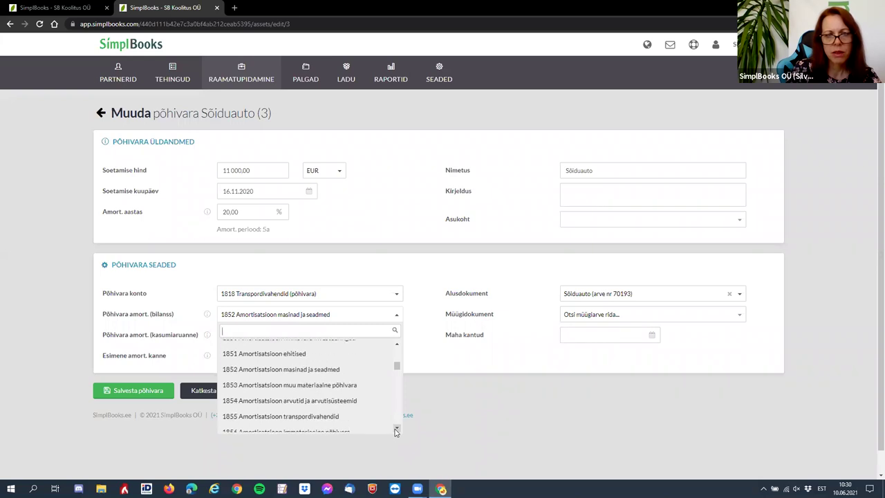
left_click(331, 413)
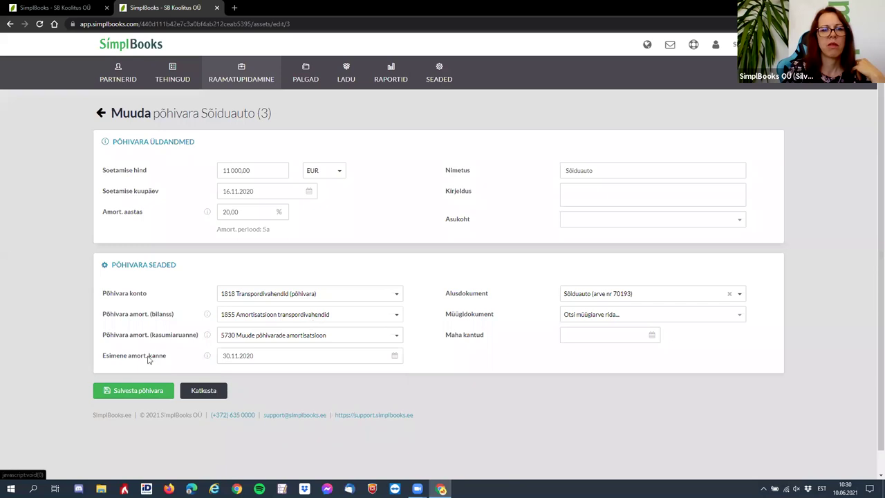
left_click(128, 391)
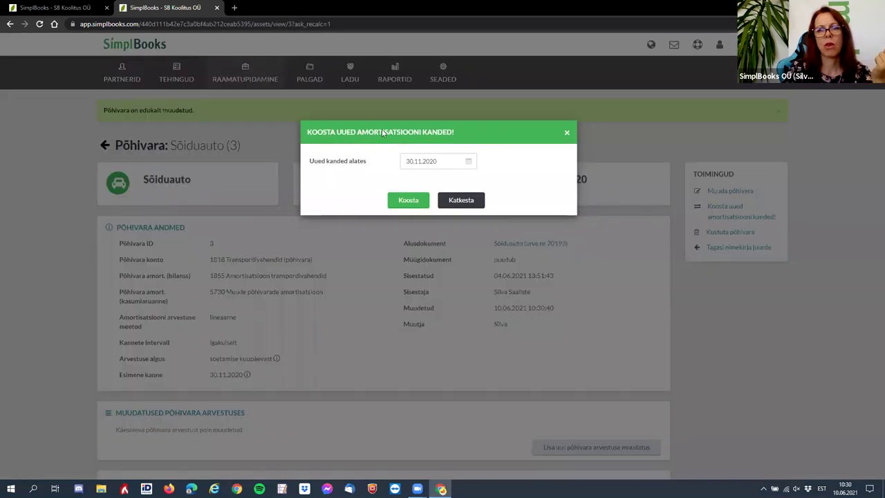
Regenerate the Sõiduauto depreciation entries from 30.11.2020 and check its depreciation history
left_click(409, 200)
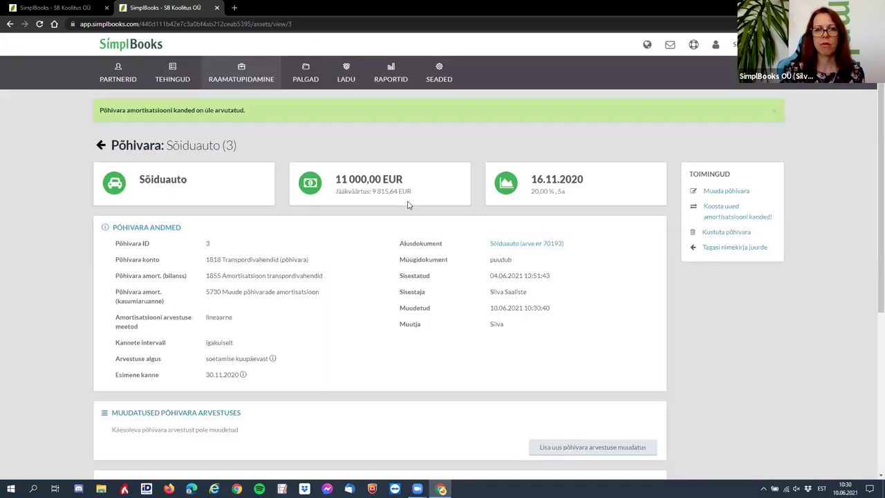
scroll(406, 206, "down", 1)
scroll(406, 207, "down", 3)
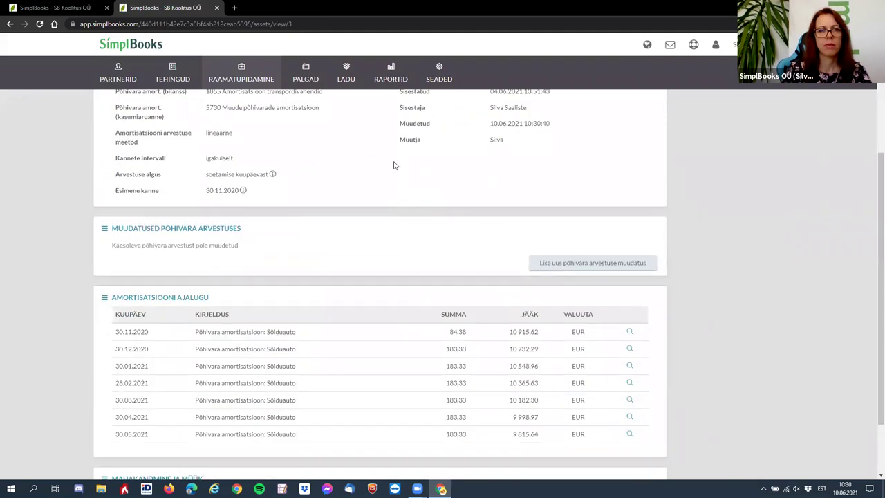
Return to the balance sheet, regenerate it and check the Põhivara accounts
left_click(41, 8)
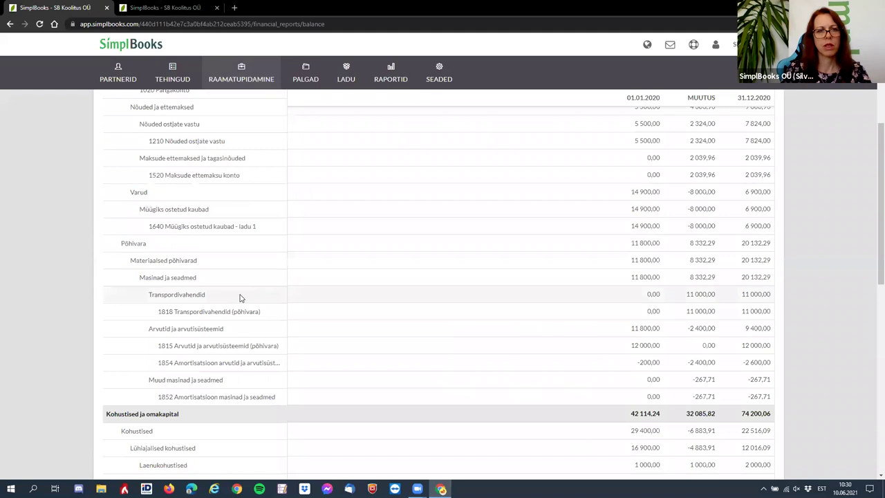
scroll(239, 290, "up", 3)
left_click(399, 104)
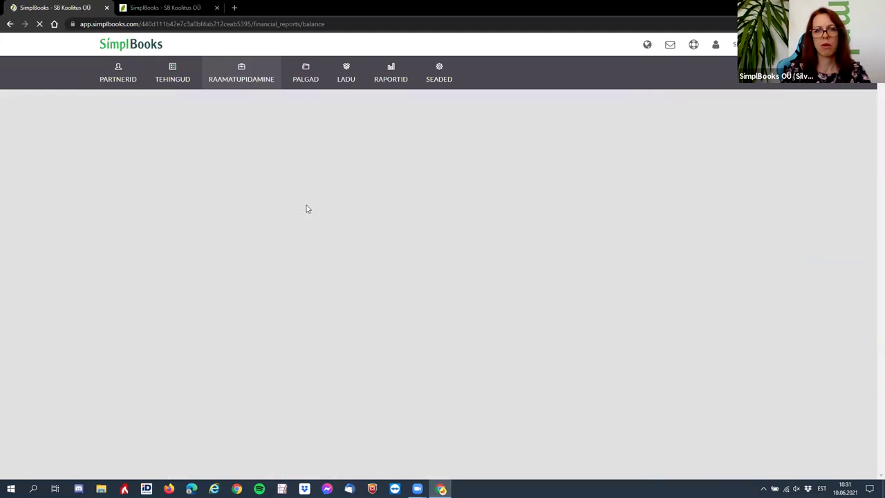
scroll(308, 209, "down", 4)
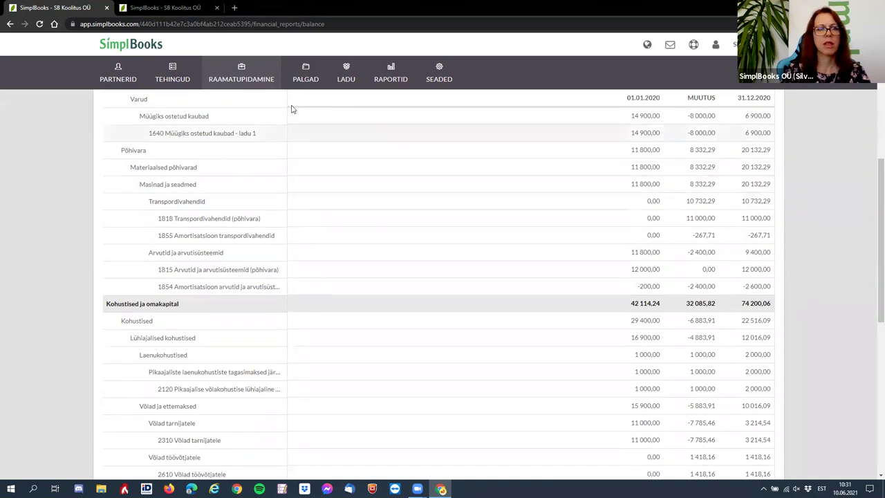
Open the Põhivara raport in a new tab and display it for the previous year, 01.01.2020 to 31.12.2020
mouse_move(371, 76)
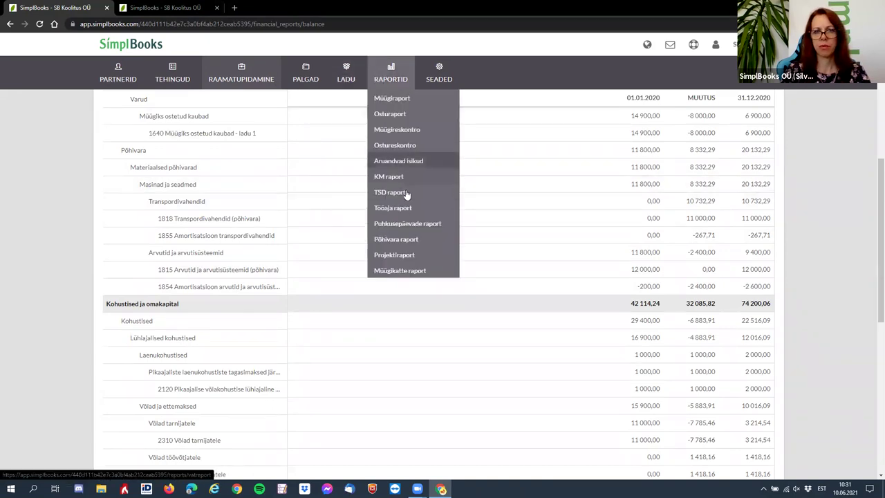
right_click(405, 240)
left_click(422, 249)
left_click(290, 8)
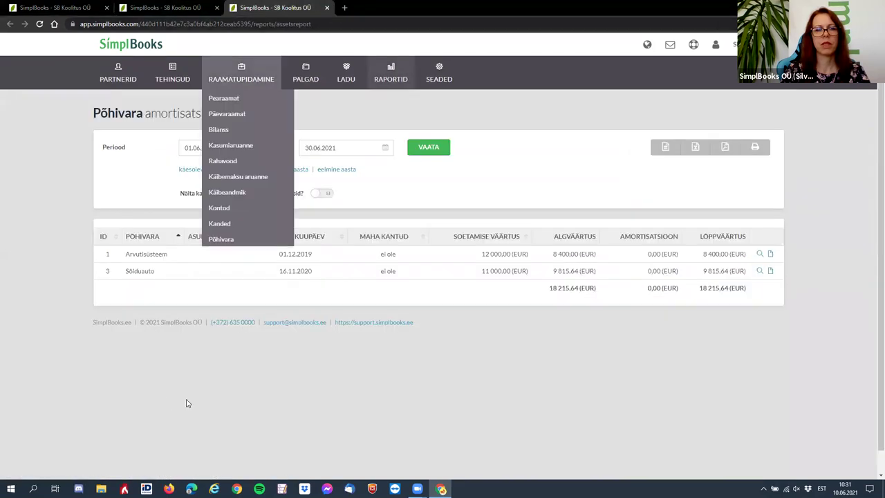
left_click(339, 173)
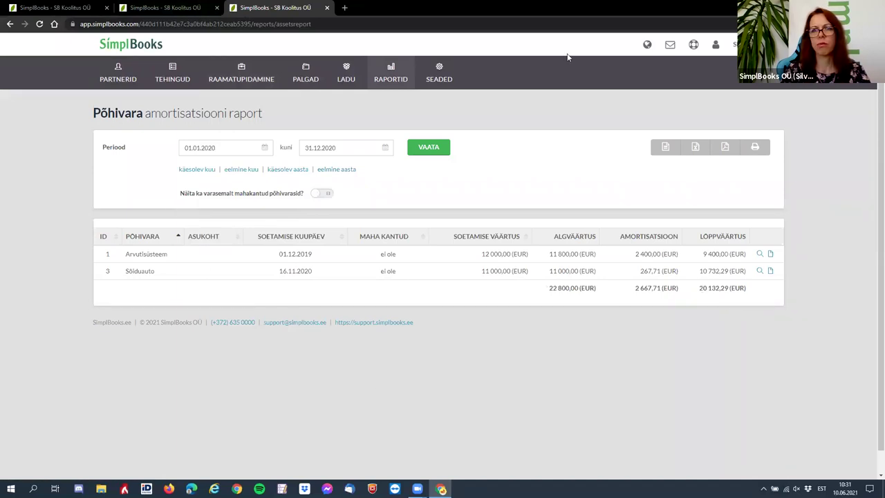
Move the Põhivara report into its own window and compare it side by side with the balance sheet's Põhivara values
left_click_drag(719, 7, 658, 43)
left_click_drag(456, 32, 524, 10)
left_click(69, 185)
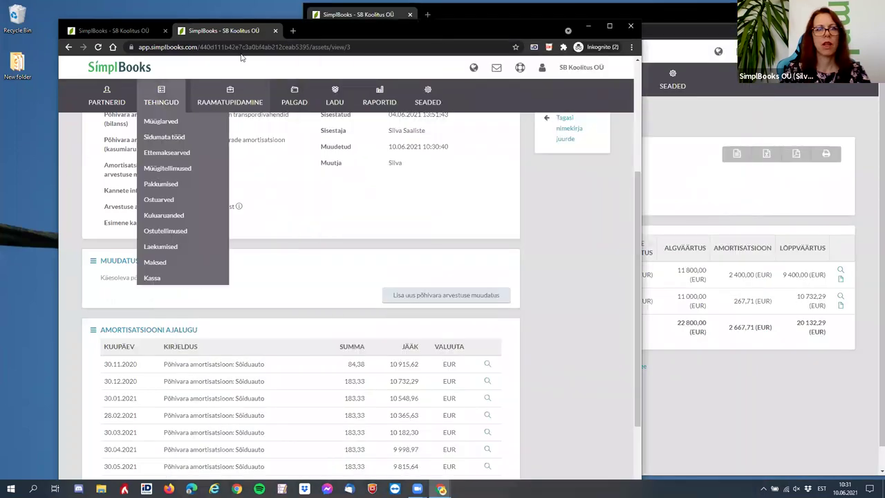
left_click(567, 155)
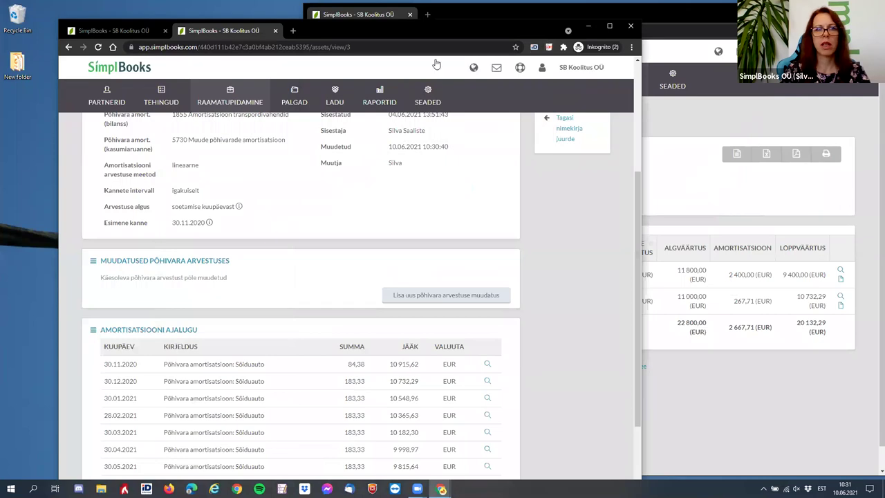
left_click_drag(544, 35, 495, 28)
mouse_move(426, 61)
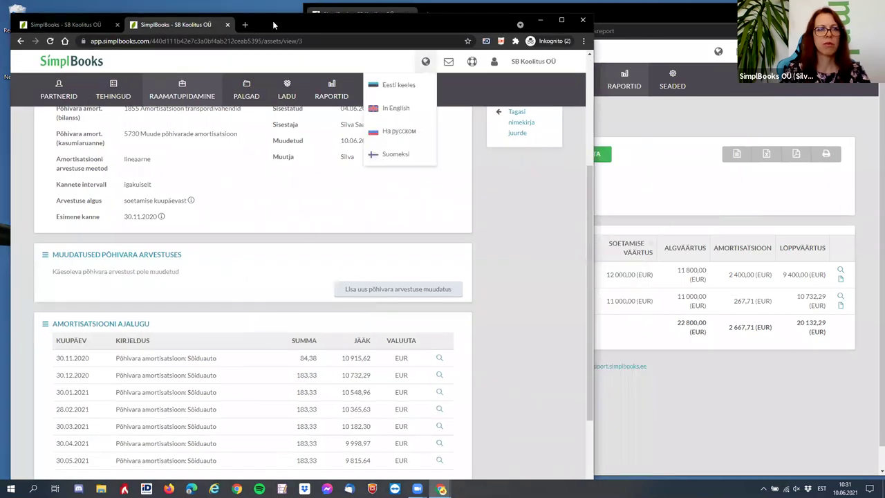
key("alt+Tab")
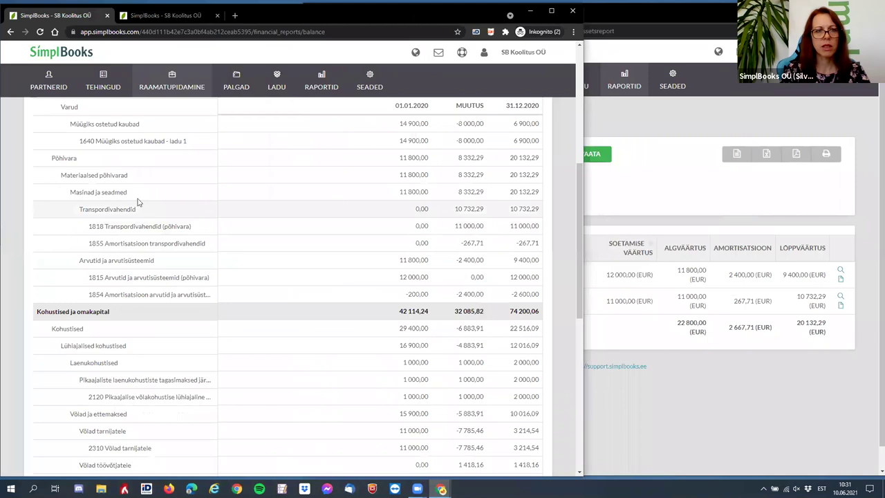
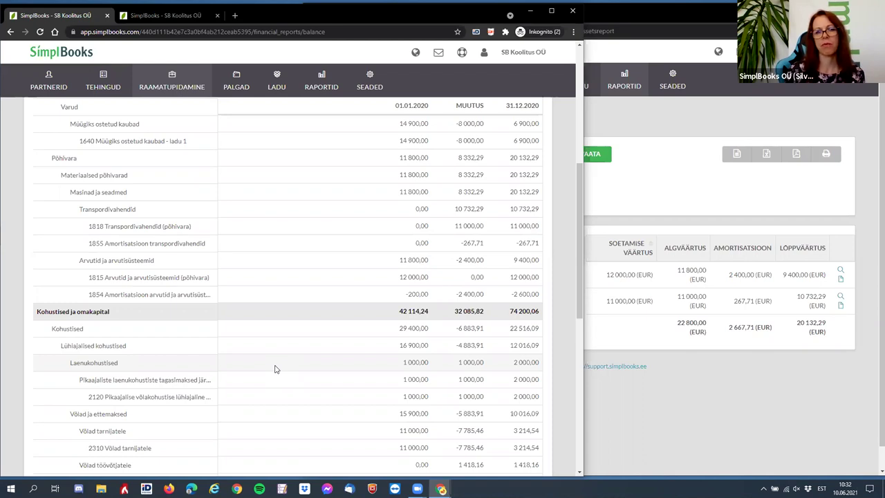
Close the Põhivara report window and maximize the balance sheet window
mouse_move(719, 97)
key("super+Down")
left_click(693, 95)
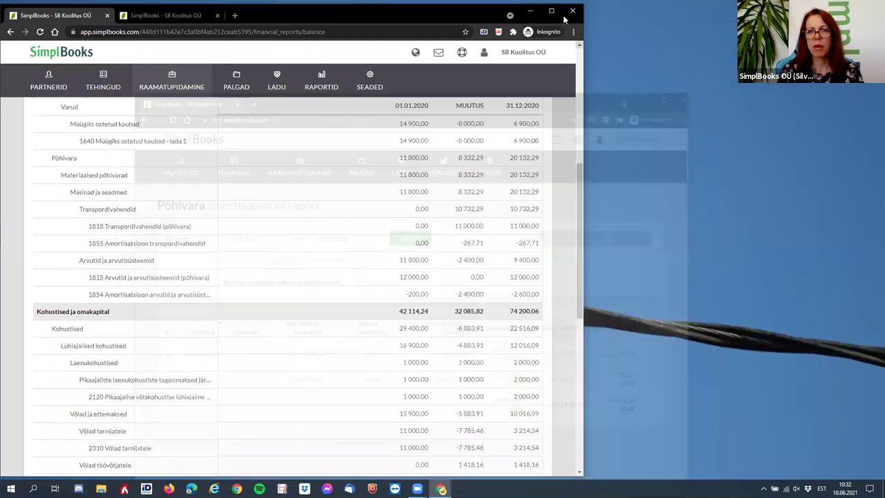
left_click(553, 12)
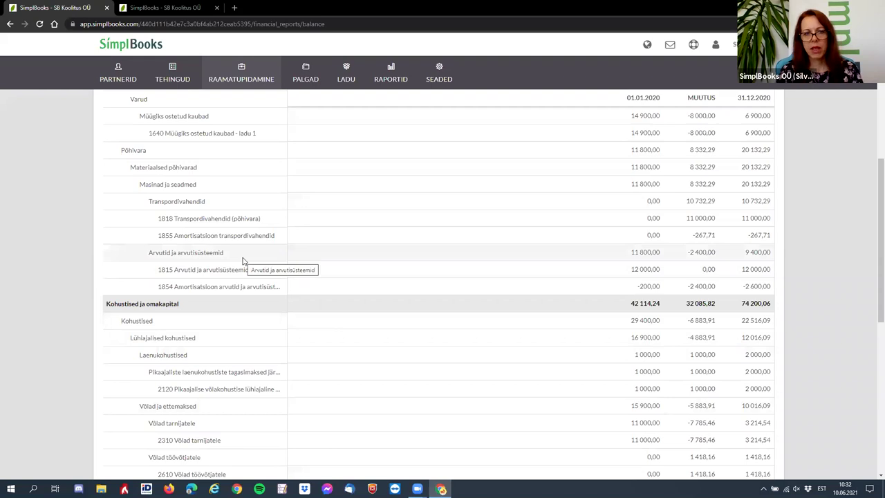
Examine the 2120 Pikaajalise võlakohustise lühiajaline osa ledger in a new tab, including entry 302, and return to the balance sheet
scroll(251, 258, "down", 2)
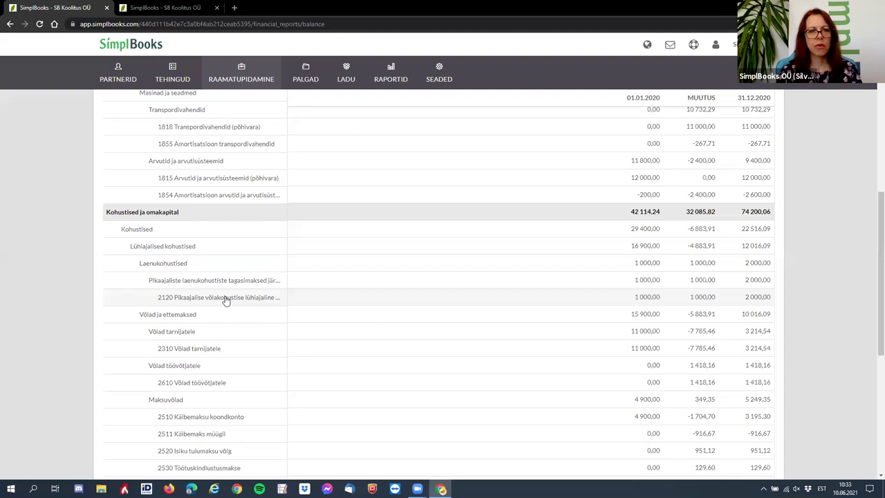
scroll(230, 255, "down", 1)
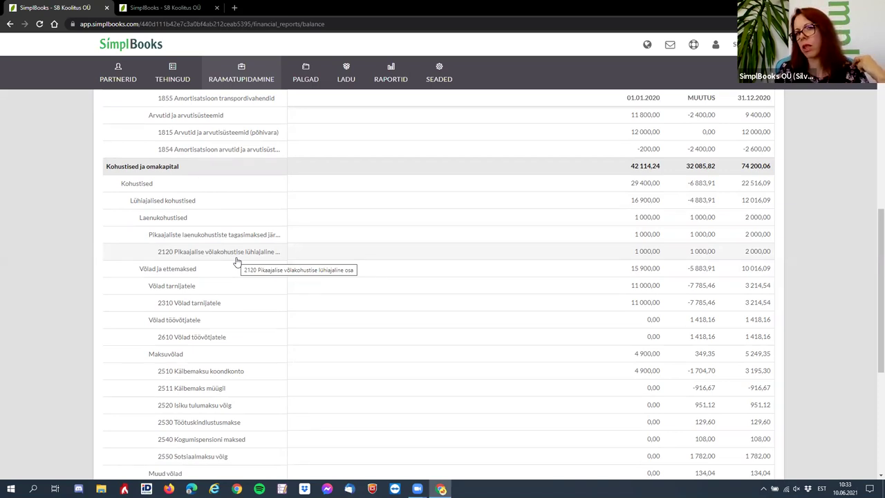
left_click(231, 258)
left_click(716, 159)
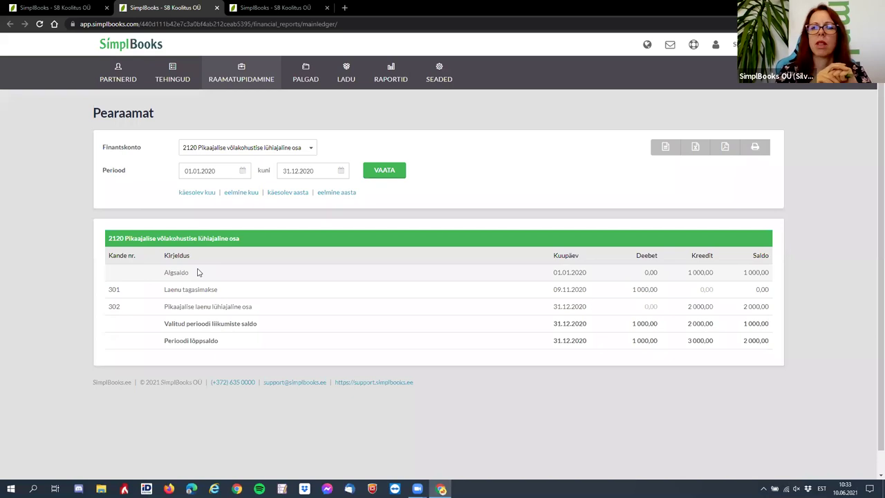
left_click(204, 311)
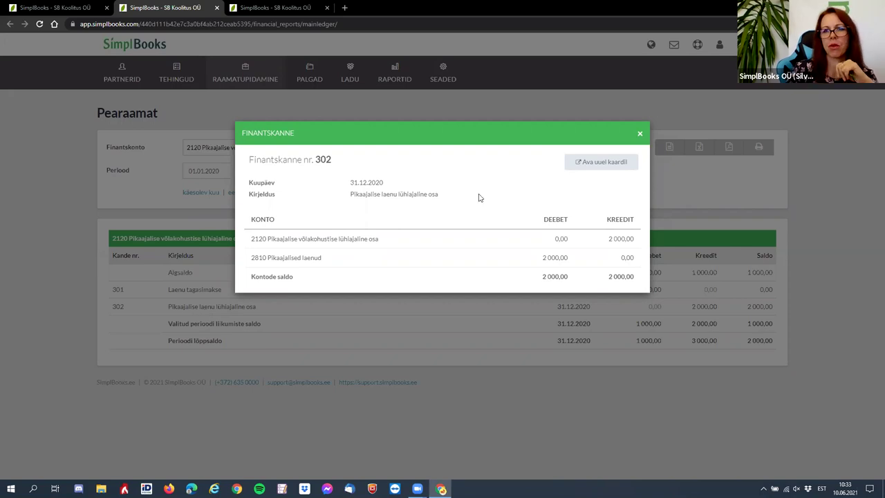
left_click(641, 135)
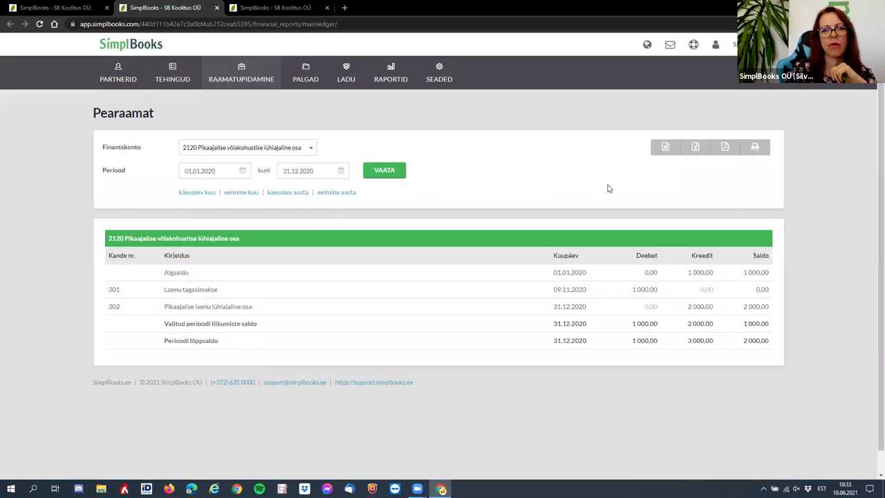
left_click(216, 8)
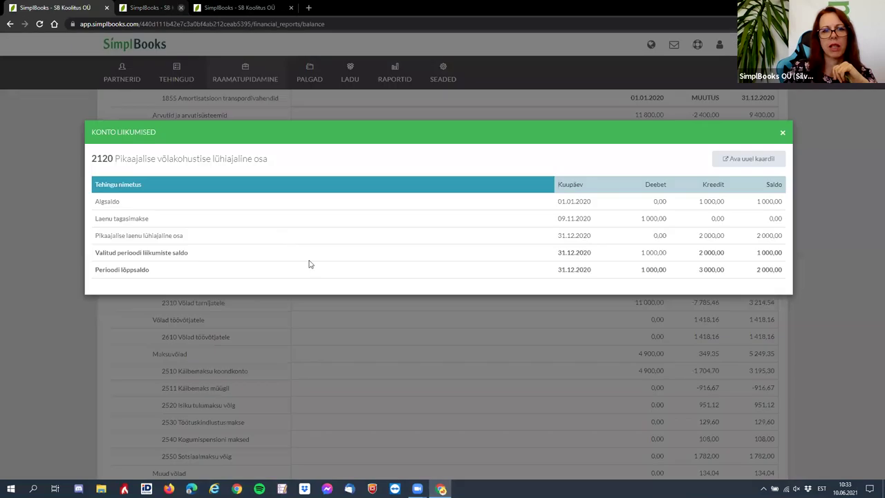
left_click(781, 133)
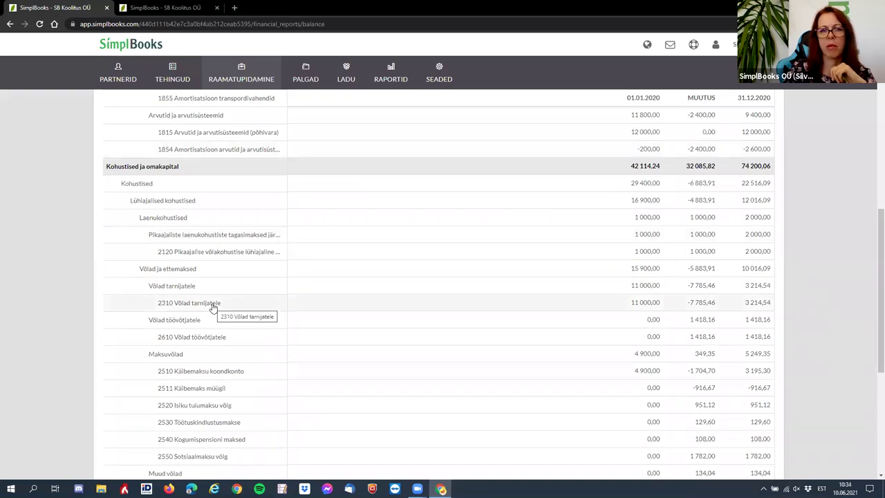
Examine the 2610 Võlad töövõtjatele ledger in a new tab down to its closing balance, and return to the balance sheet
left_click(214, 340)
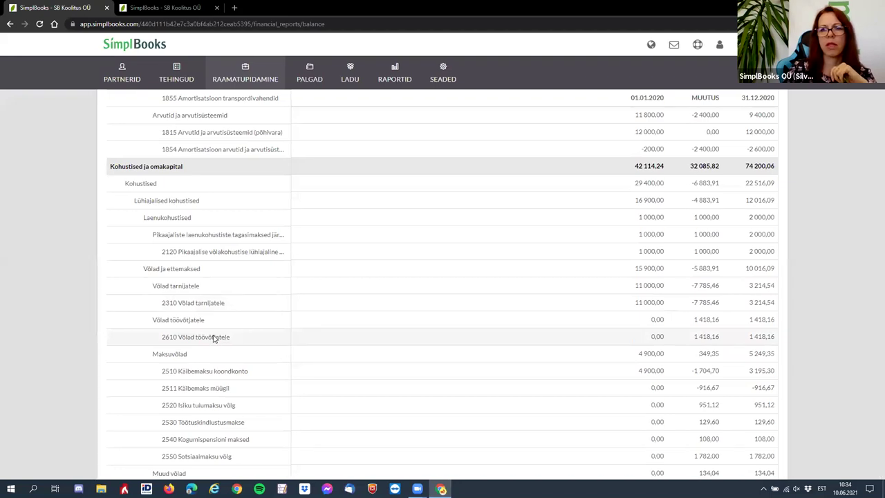
left_click(738, 158)
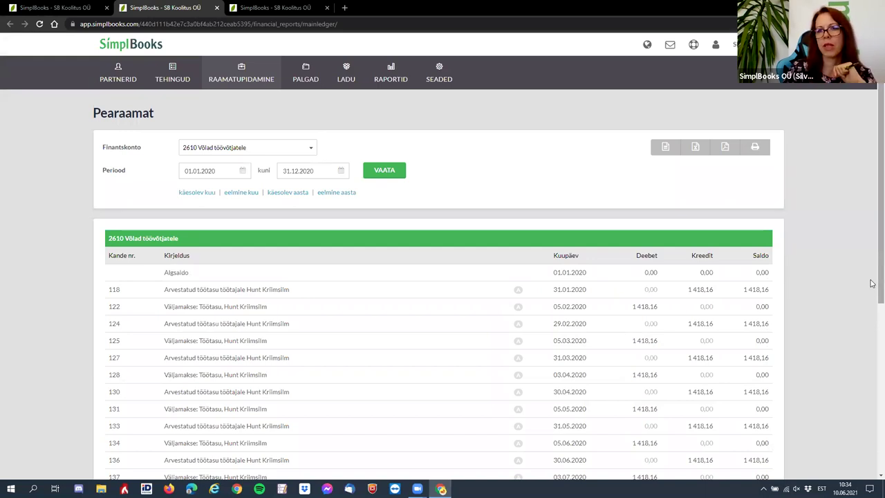
scroll(872, 291, "down", 3)
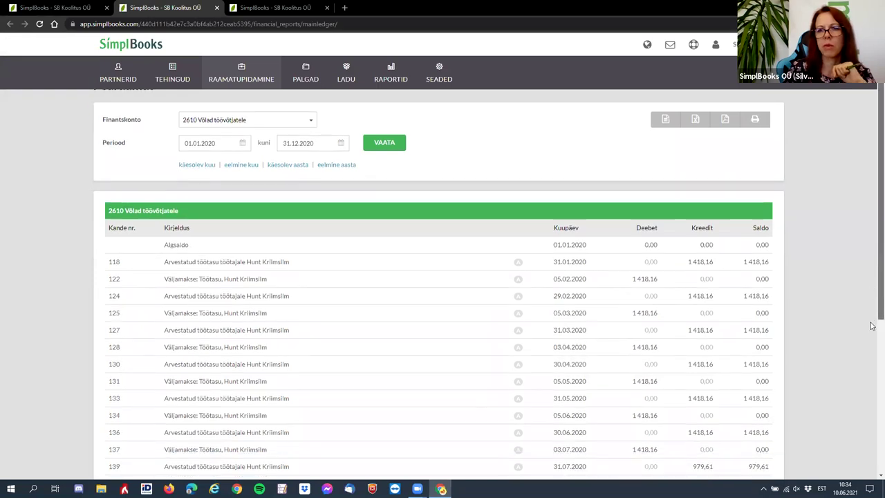
scroll(871, 427, "down", 2)
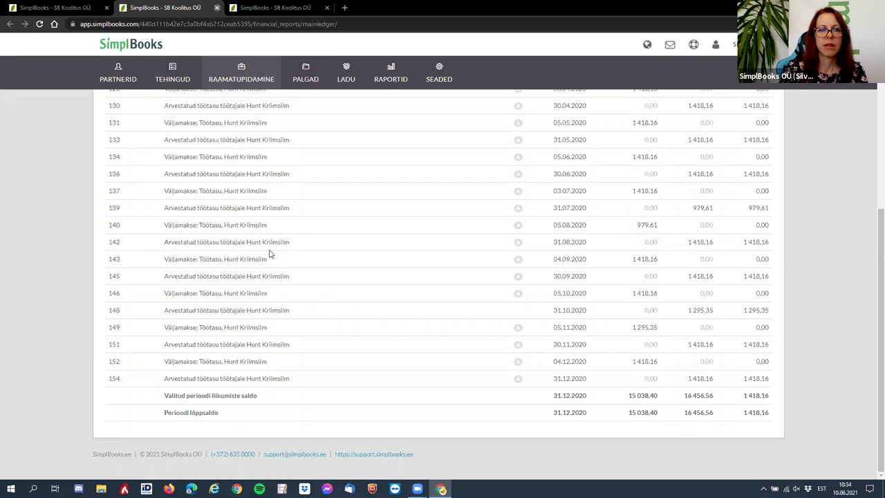
key("ctrl+w")
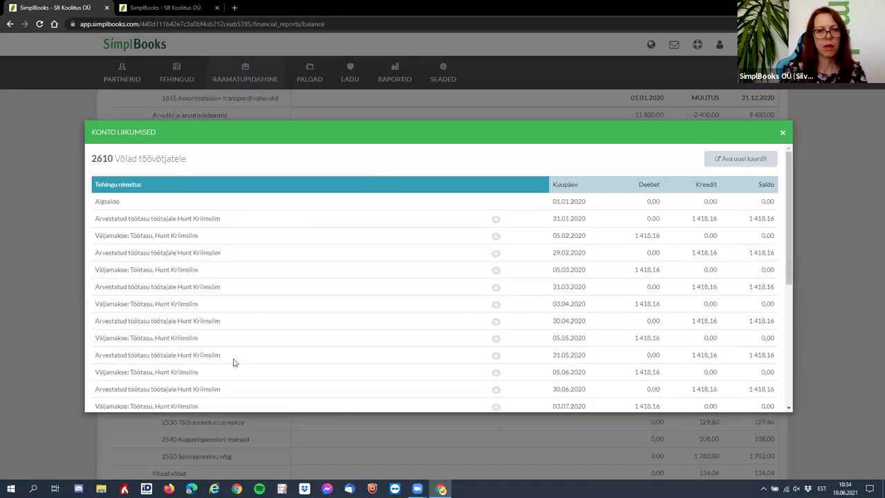
key("Escape")
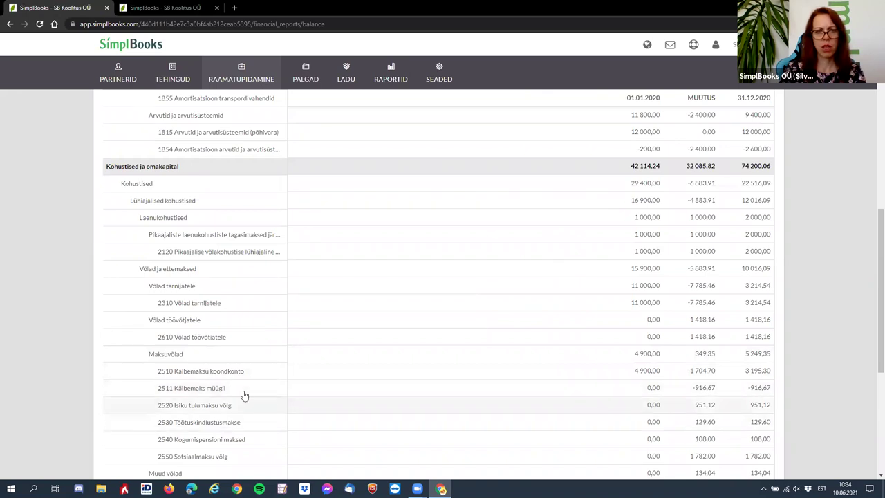
Examine the 2511 Käibemaks müügil account movements down to the closing balance, and close the movements list
left_click(243, 392)
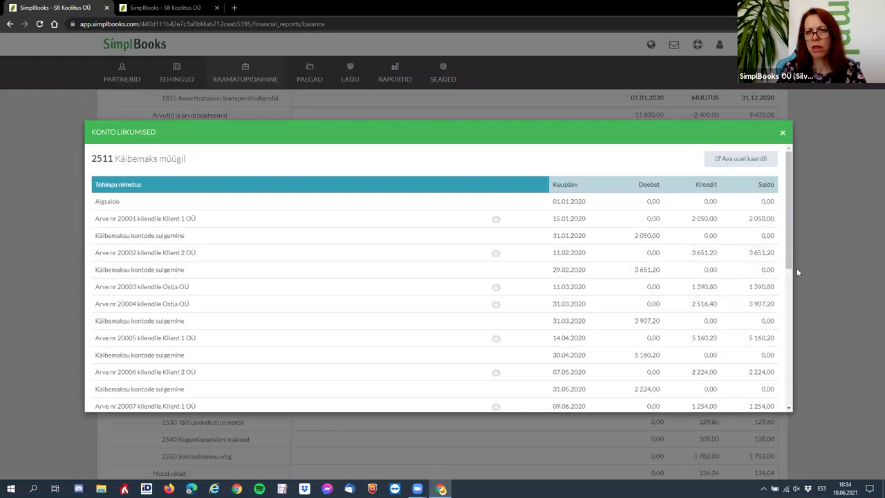
scroll(793, 288, "down", 1)
left_click_drag(793, 289, 789, 396)
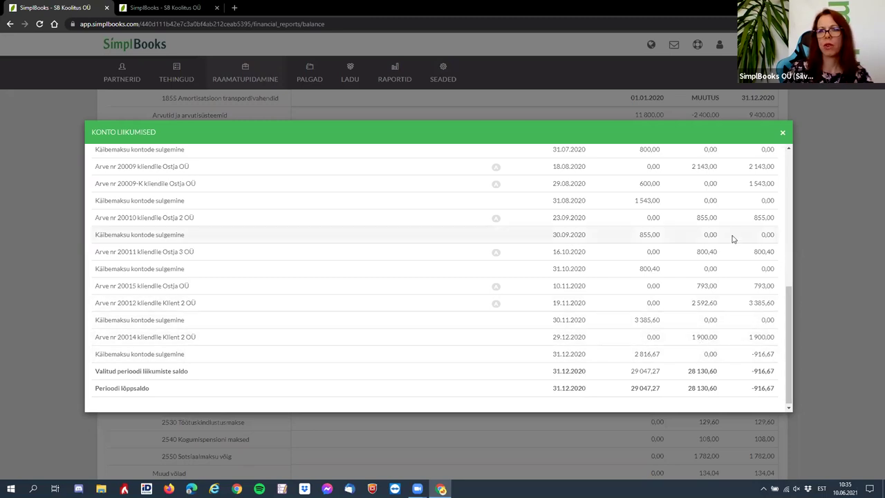
left_click(781, 136)
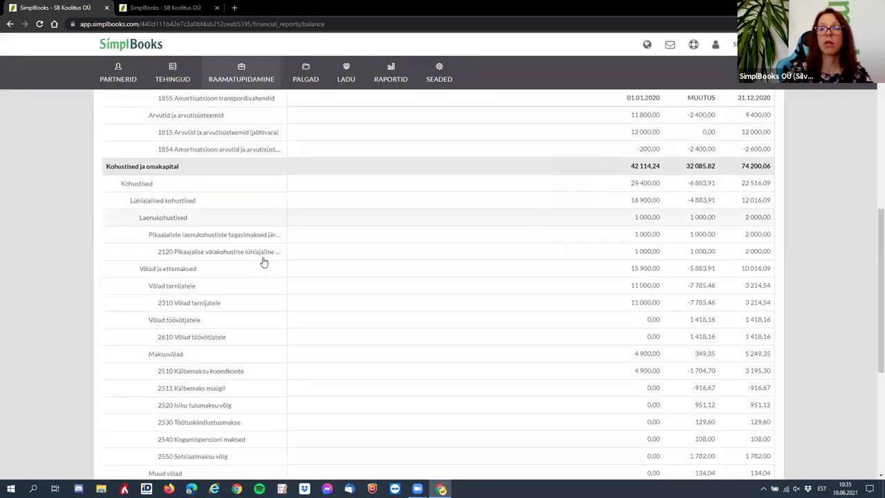
Open the Käibemaksu aruanne for Detsember 2020 and examine its VAT lines and the period closing entry
scroll(303, 315, "up", 10)
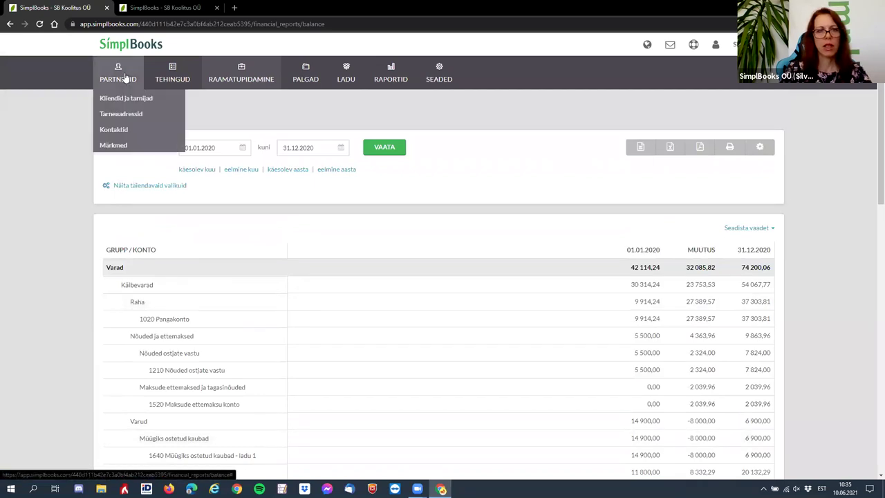
mouse_move(194, 62)
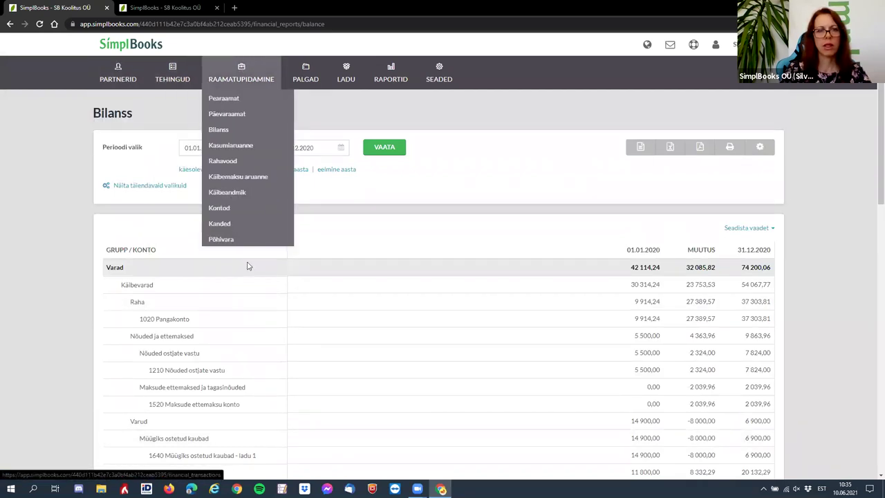
mouse_move(235, 75)
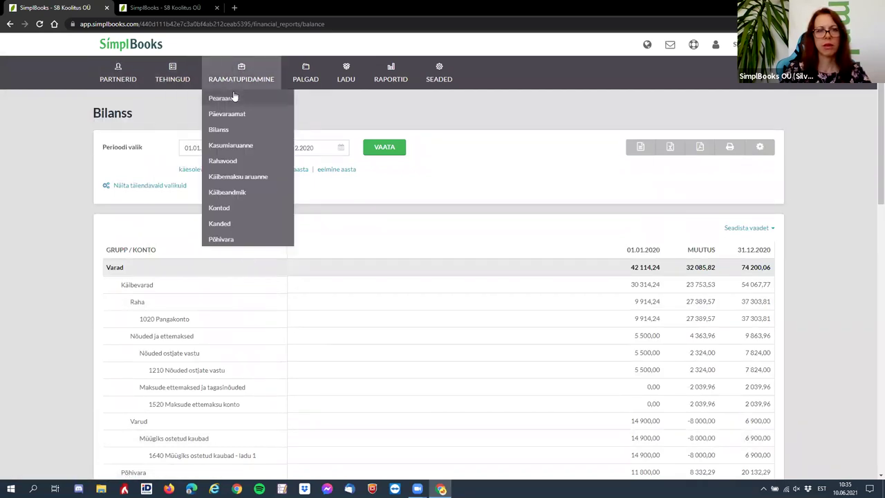
left_click(231, 176)
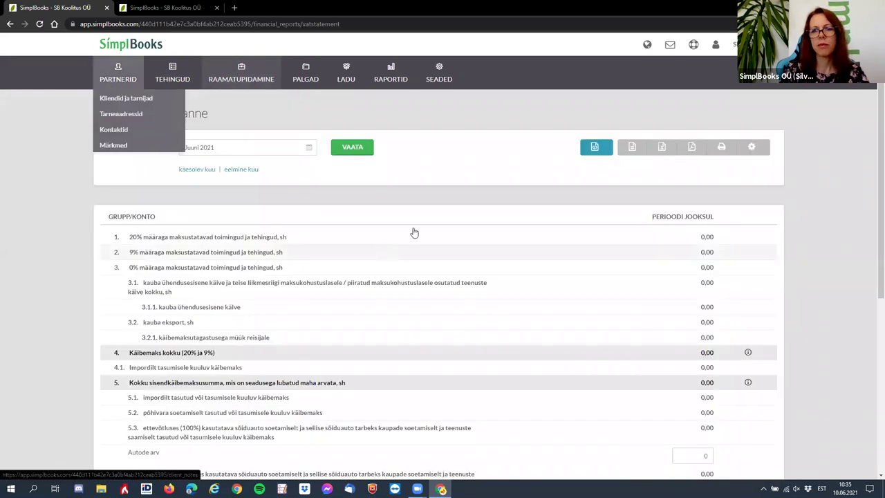
left_click(207, 148)
left_click(188, 166)
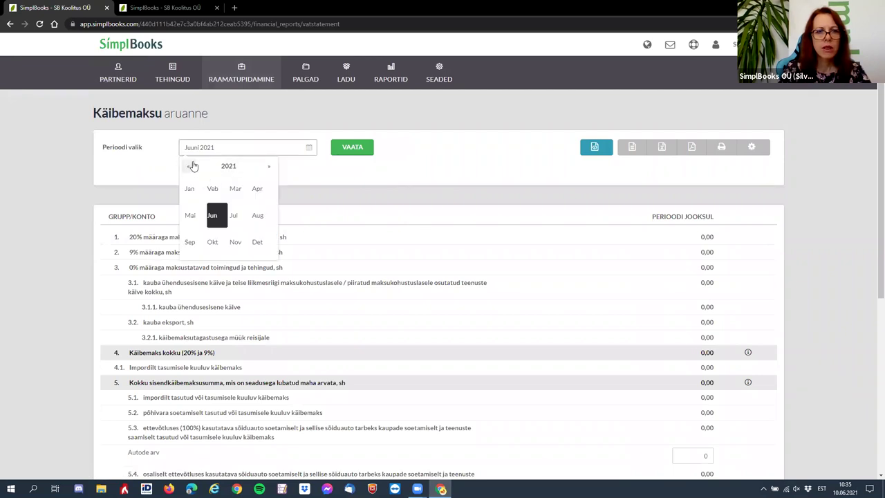
left_click(257, 242)
left_click(353, 146)
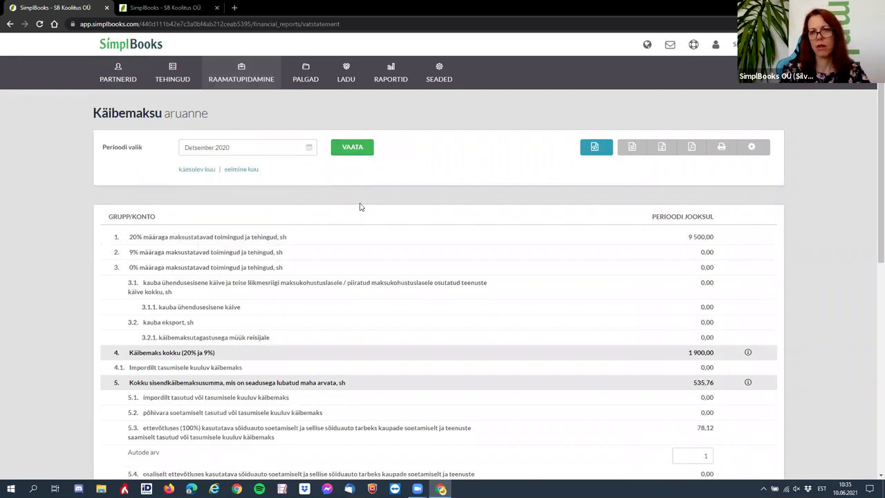
left_click(136, 236)
left_click(137, 236)
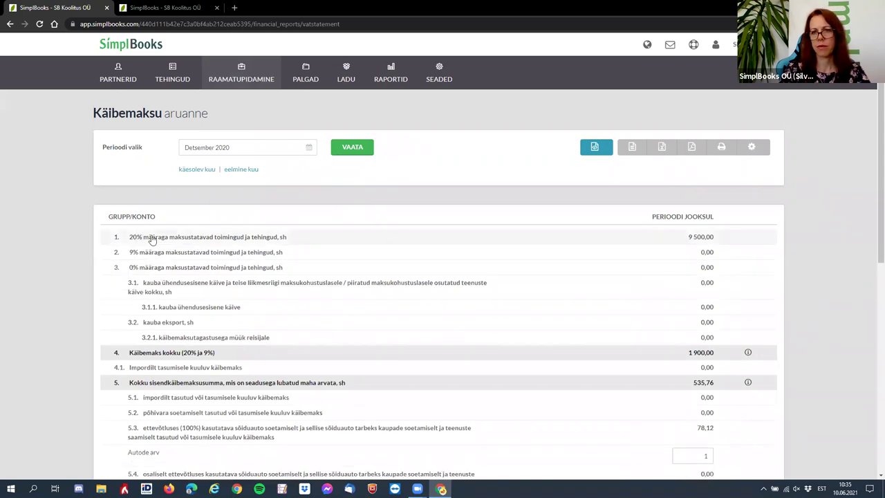
scroll(435, 286, "down", 3)
scroll(436, 286, "down", 2)
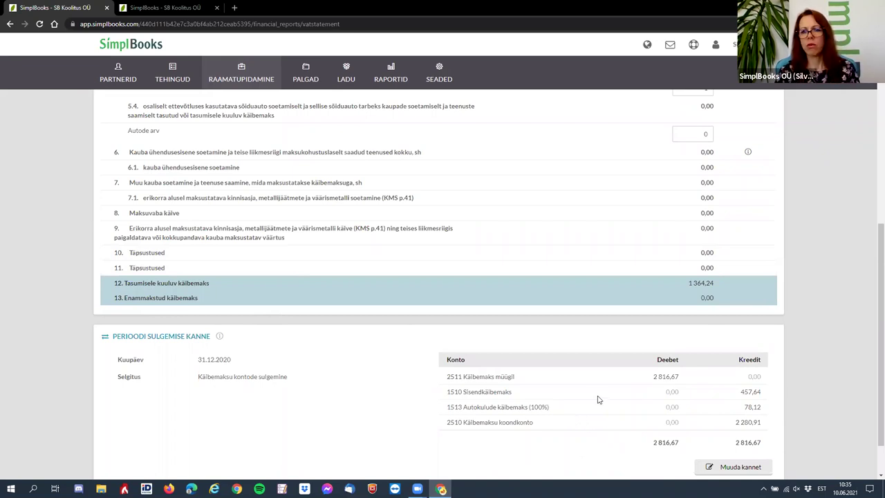
Open the December 2020 VAT closing entry, leave its editing without saving, and delete the entry
left_click(745, 467)
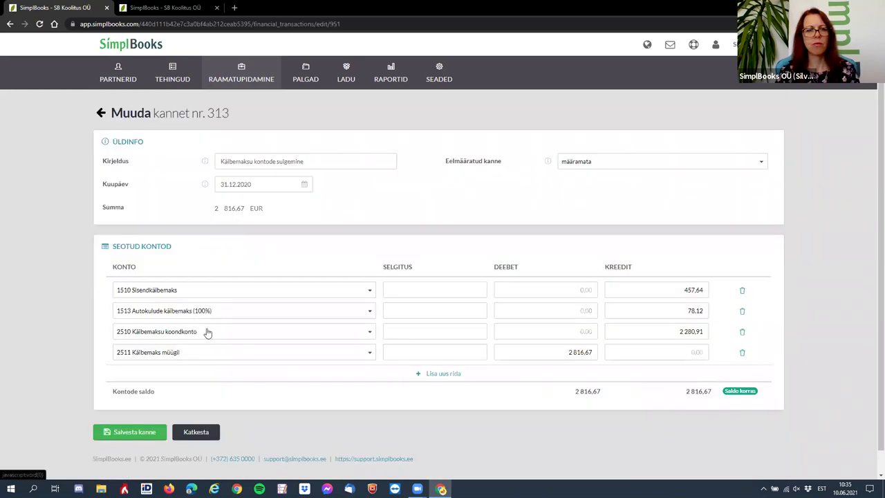
left_click(203, 432)
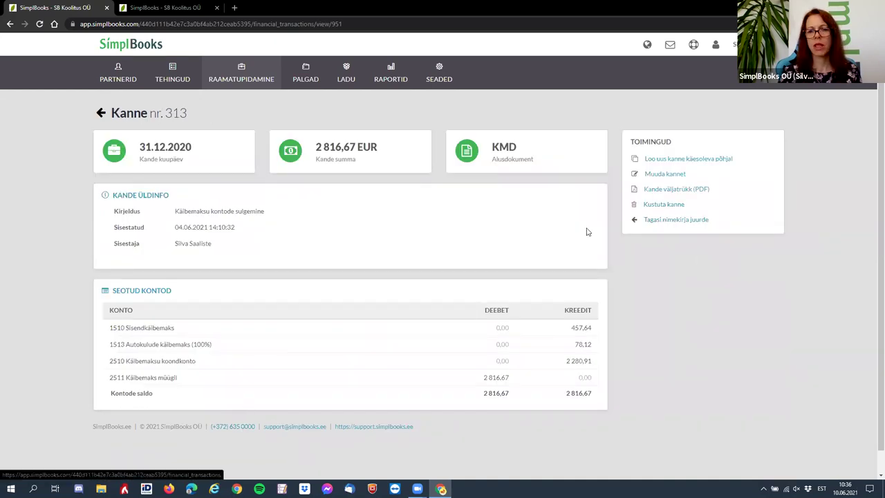
left_click(678, 212)
left_click(519, 195)
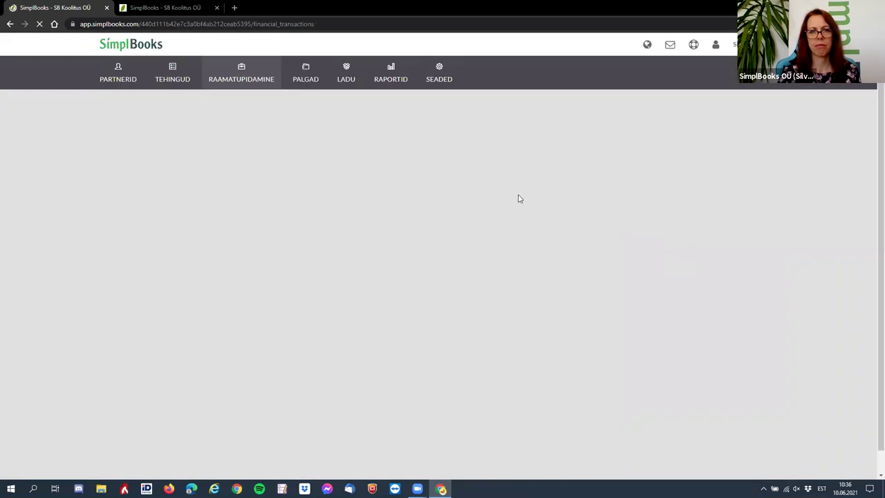
Regenerate the Käibemaksu aruanne for Detsember 2020 and save a new Käibemaksu kontode sulgemine entry dated 31.12.2020
mouse_move(244, 67)
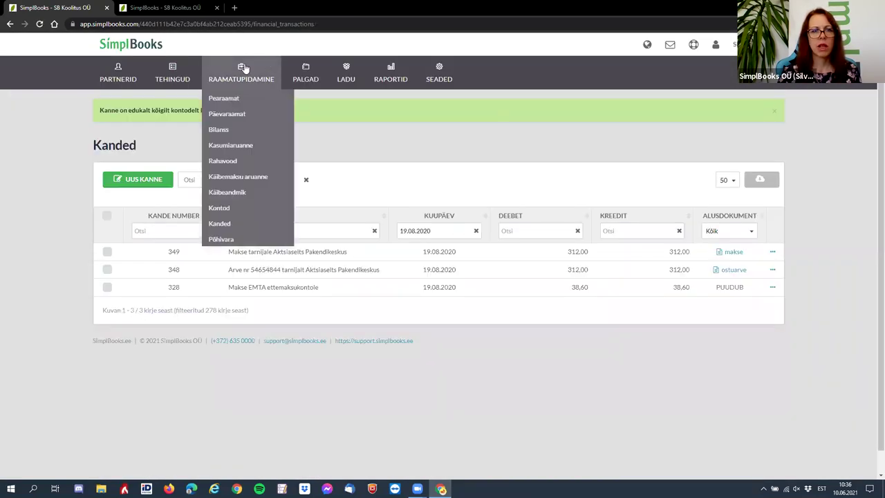
left_click(233, 178)
left_click(232, 148)
left_click(189, 166)
left_click(253, 243)
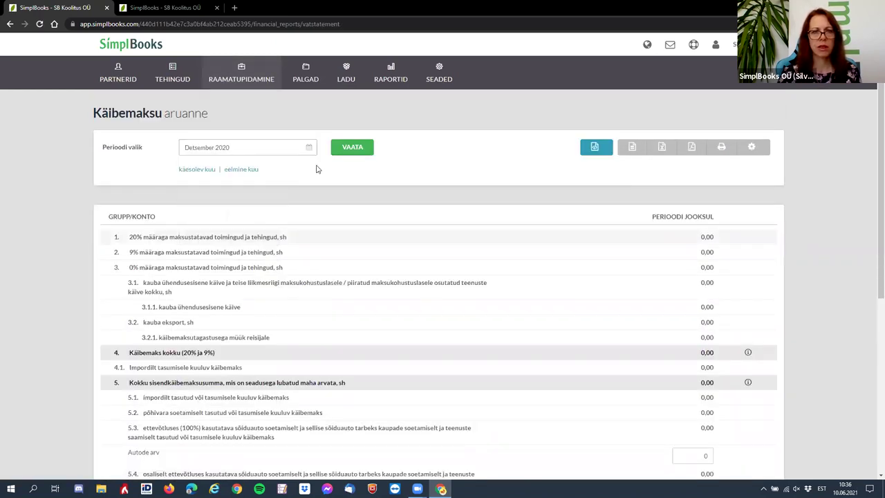
left_click(340, 151)
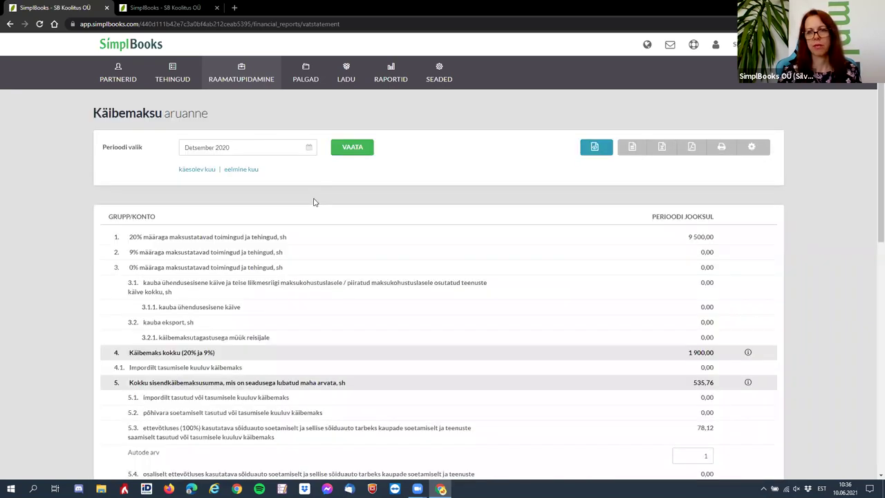
scroll(313, 202, "down", 10)
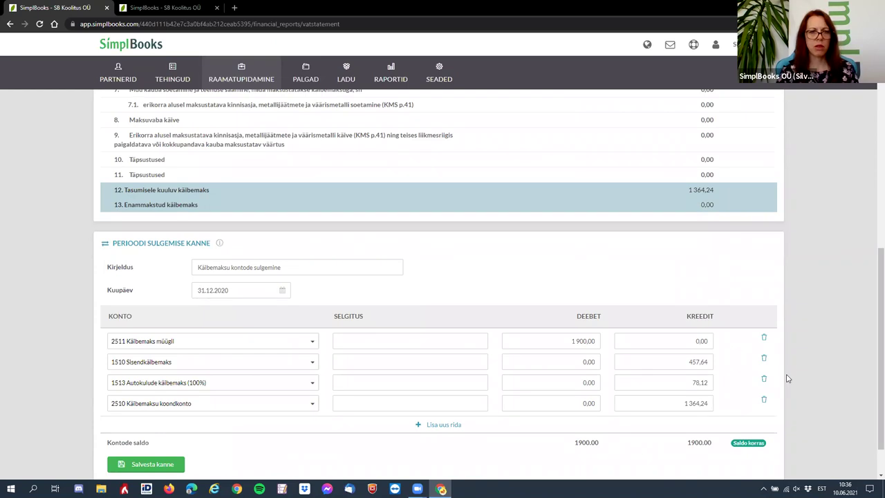
scroll(814, 273, "down", 2)
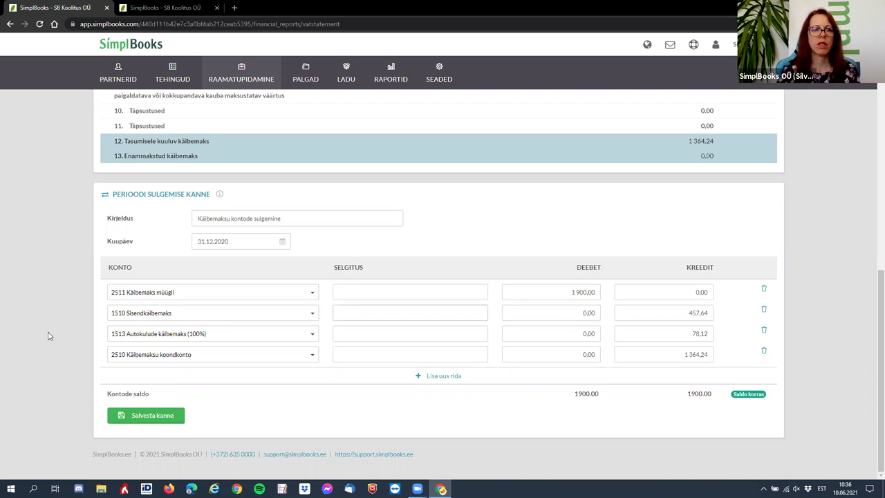
left_click(153, 419)
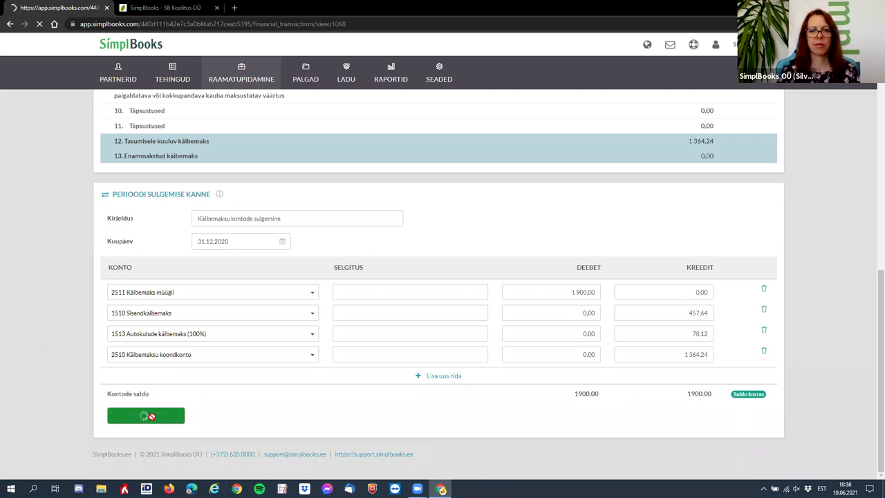
Reopen the Käibemaksu aruanne for Detsember 2020 and compare the saved closing entry with the report's VAT amounts
mouse_move(244, 72)
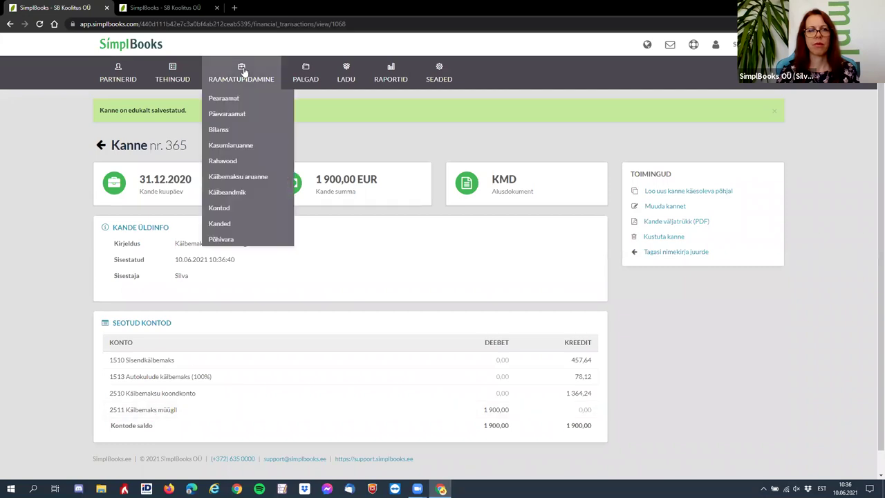
left_click(249, 176)
left_click(258, 147)
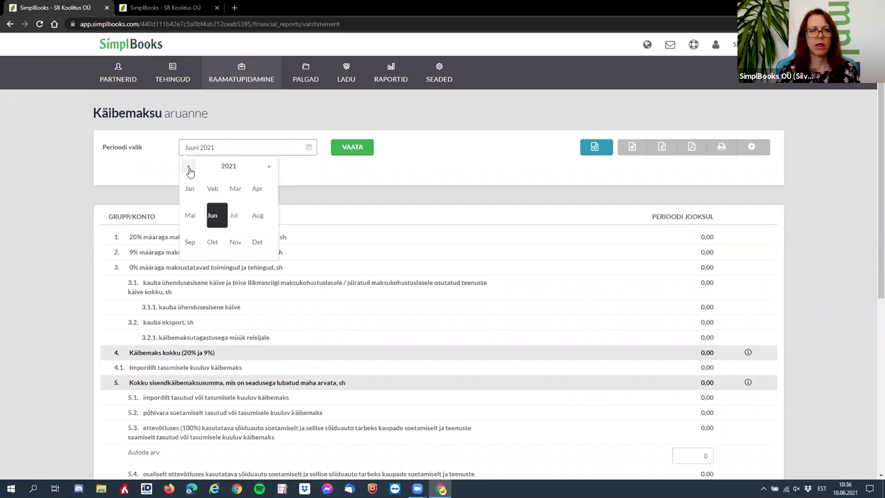
left_click(188, 166)
left_click(262, 240)
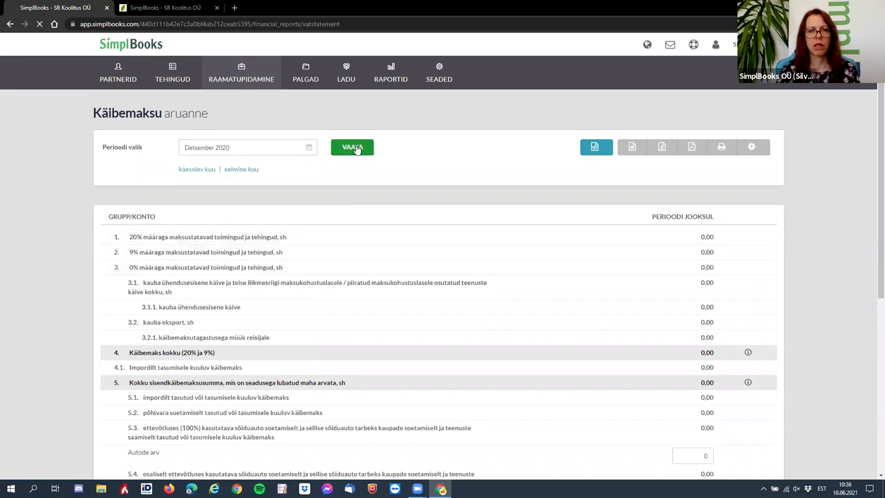
left_click(354, 148)
scroll(650, 326, "down", 7)
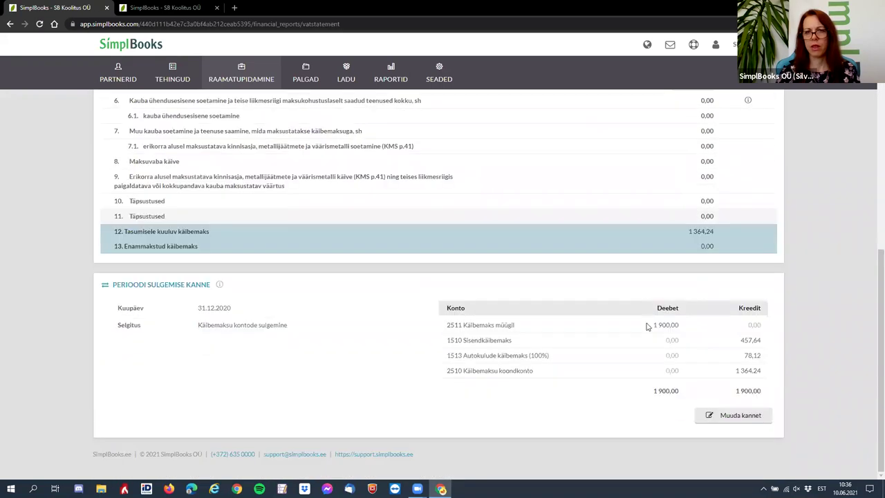
scroll(286, 258, "up", 8)
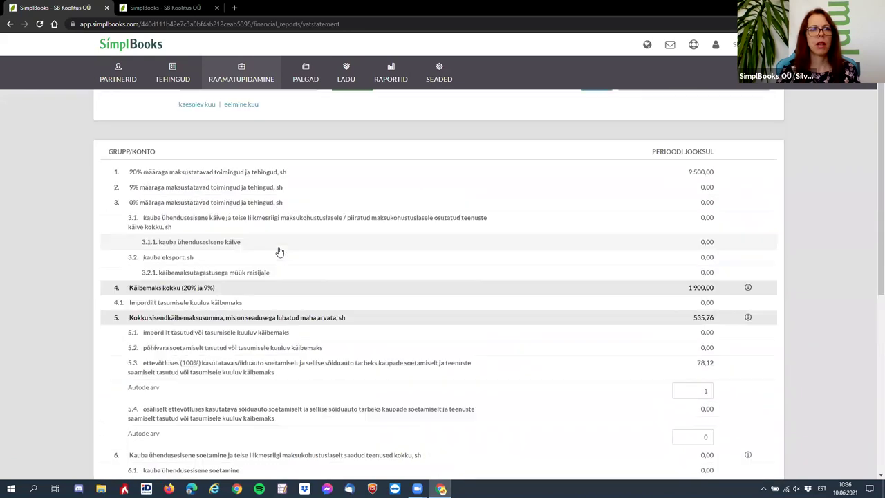
Open the Bilanss for the previous year, 01.01.2020 to 31.12.2020, and check the accounts under Maksuvõlad
mouse_move(240, 71)
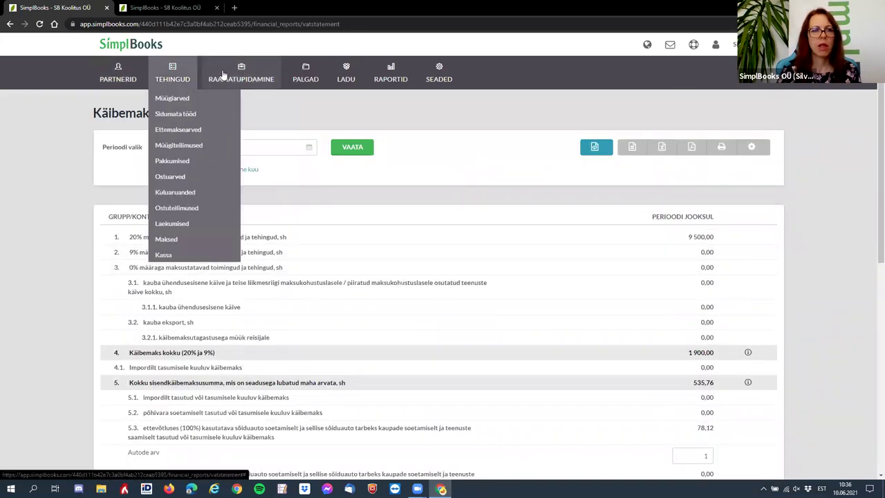
left_click(233, 129)
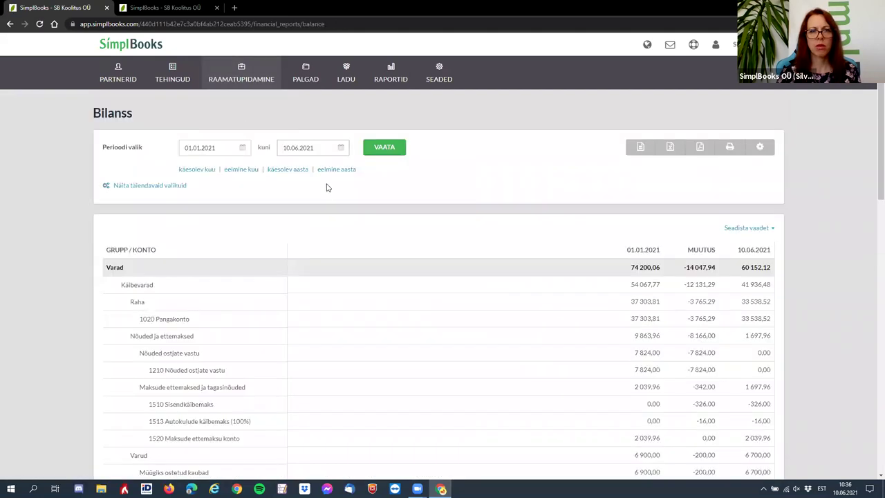
left_click(335, 170)
scroll(229, 322, "down", 2)
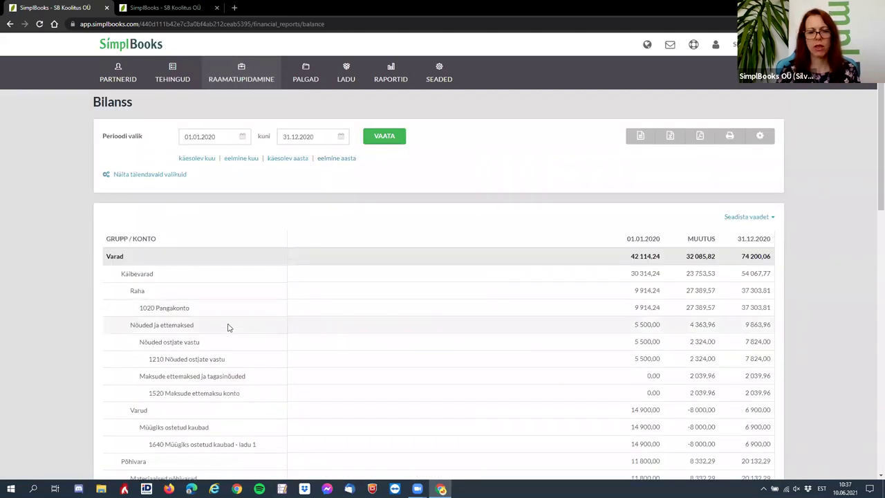
scroll(229, 329, "down", 3)
scroll(225, 332, "down", 4)
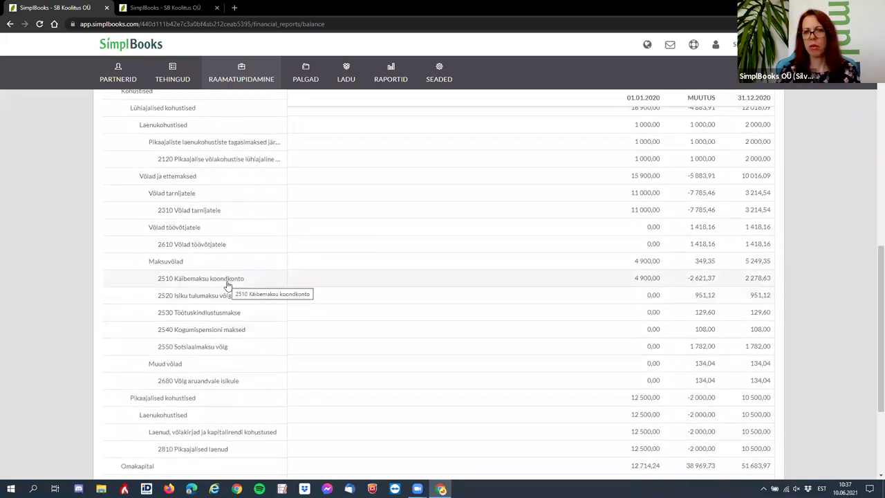
Examine the 2510 Käibemaksu koondkonto ledger in a new tab, checking the monthly closing entries against the KMD payments
left_click(225, 284)
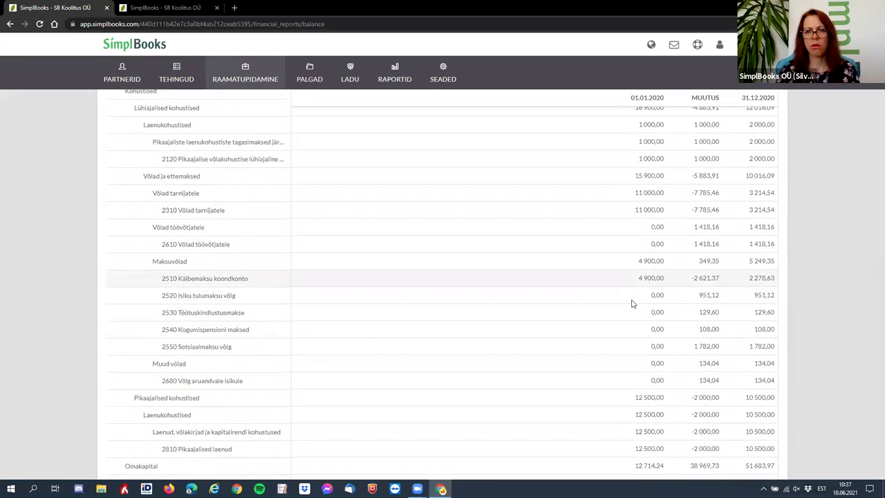
left_click(741, 158)
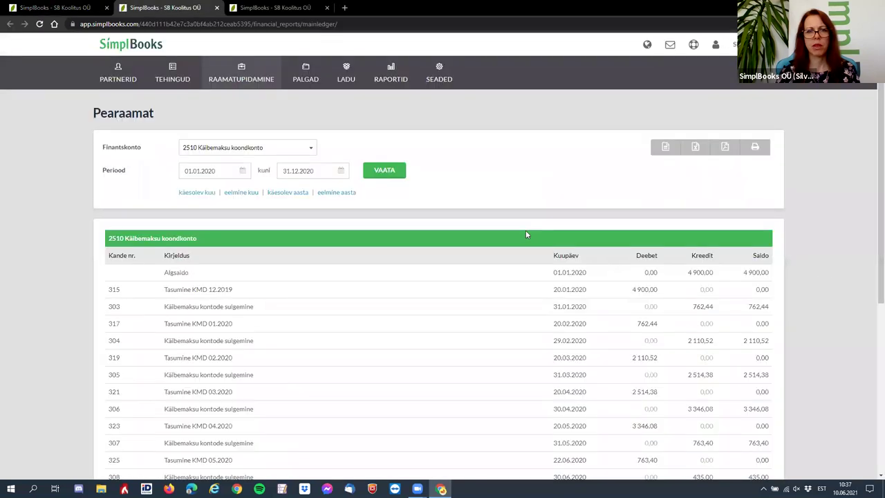
scroll(526, 233, "down", 5)
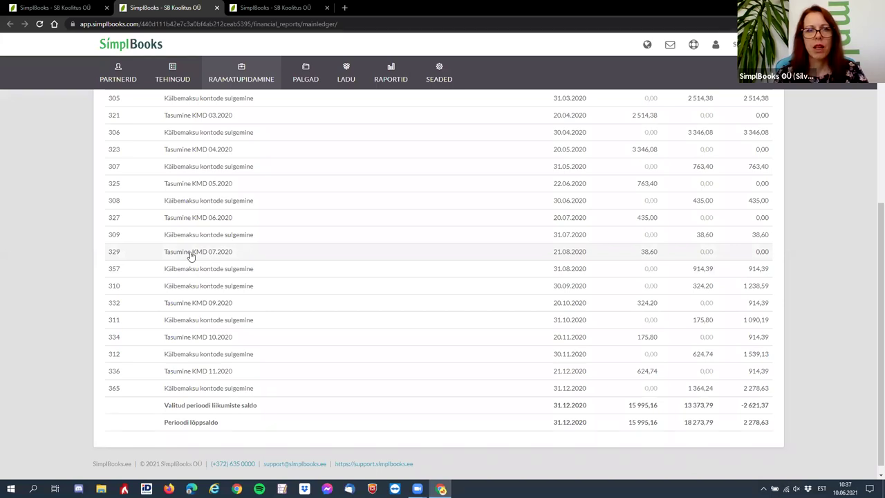
scroll(276, 285, "up", 3)
scroll(276, 286, "up", 1)
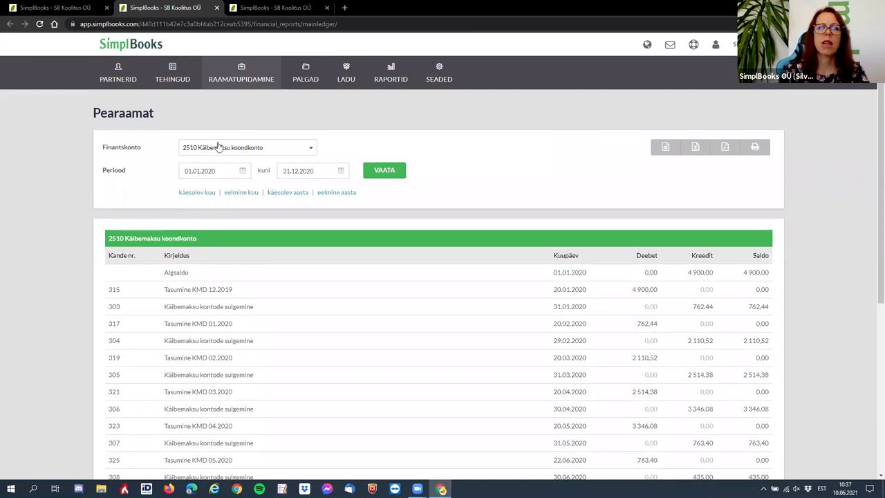
Open the Pearaamat for 1520 Maksude ettemaksu konto for the previous year, 01.01.2020 to 31.12.2020, and examine its entries
left_click(232, 9)
scroll(243, 304, "up", 3)
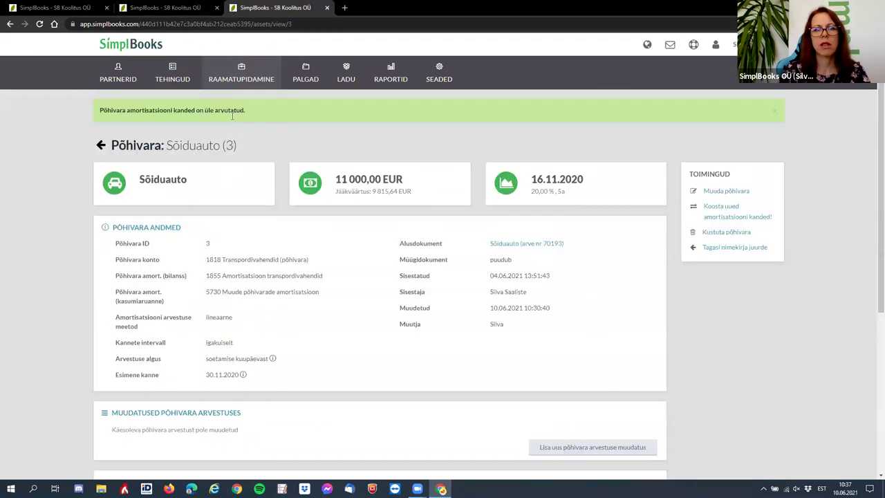
mouse_move(231, 90)
left_click(250, 115)
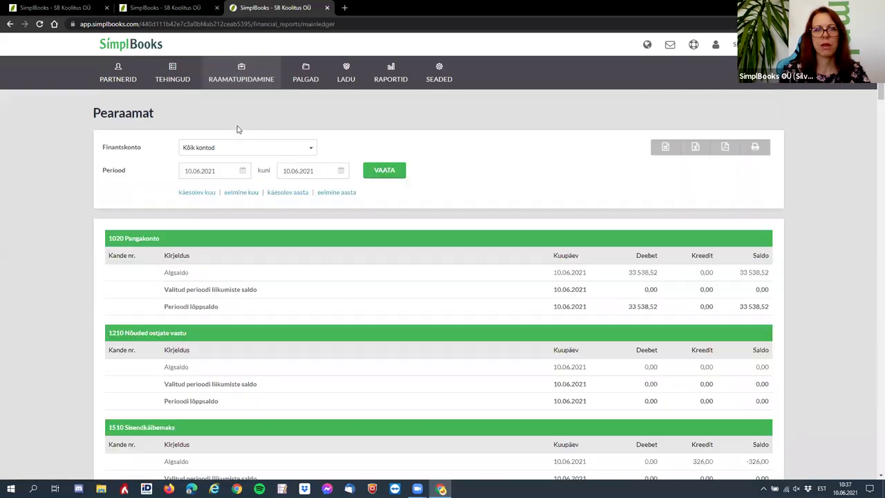
left_click(228, 147)
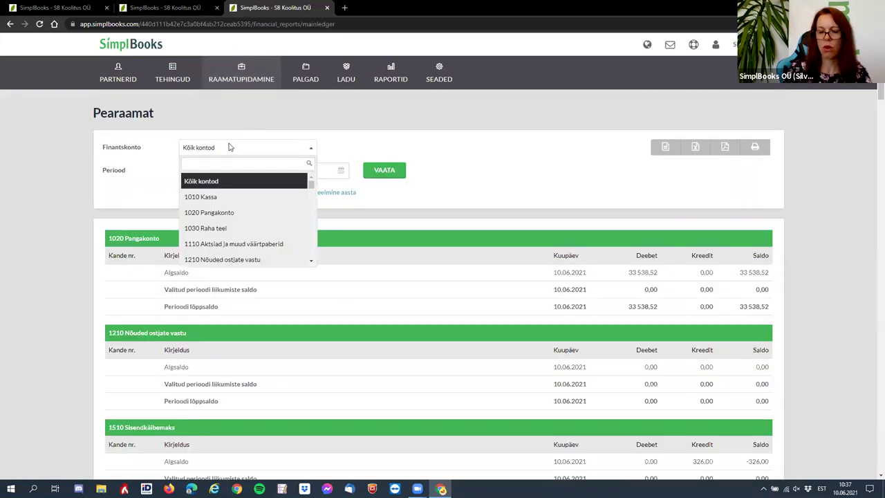
type("152")
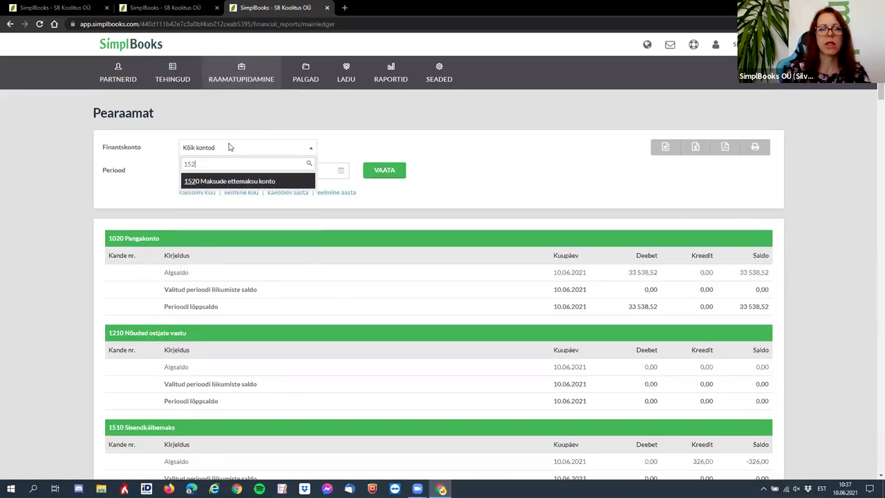
left_click(238, 181)
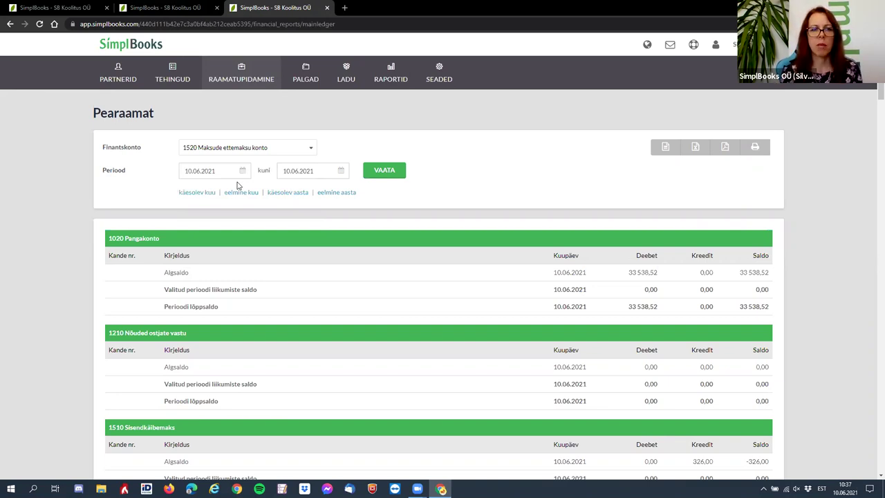
left_click(338, 193)
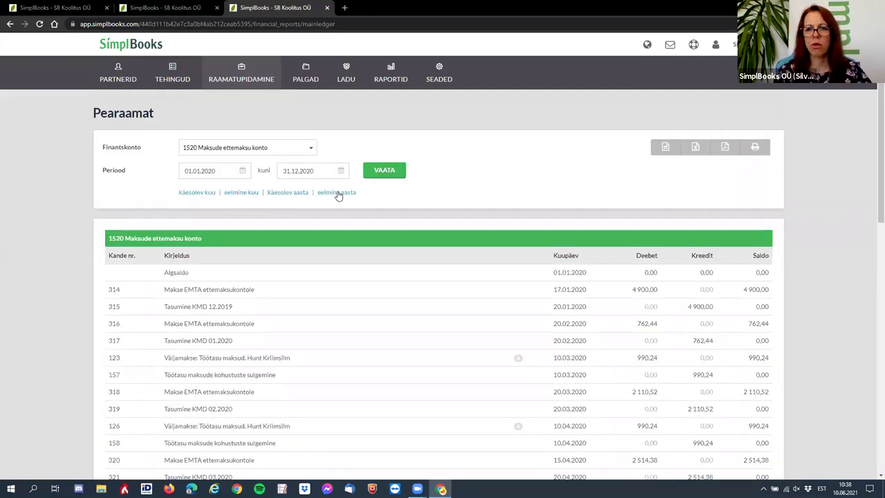
scroll(339, 194, "down", 3)
scroll(341, 191, "down", 4)
scroll(341, 191, "down", 2)
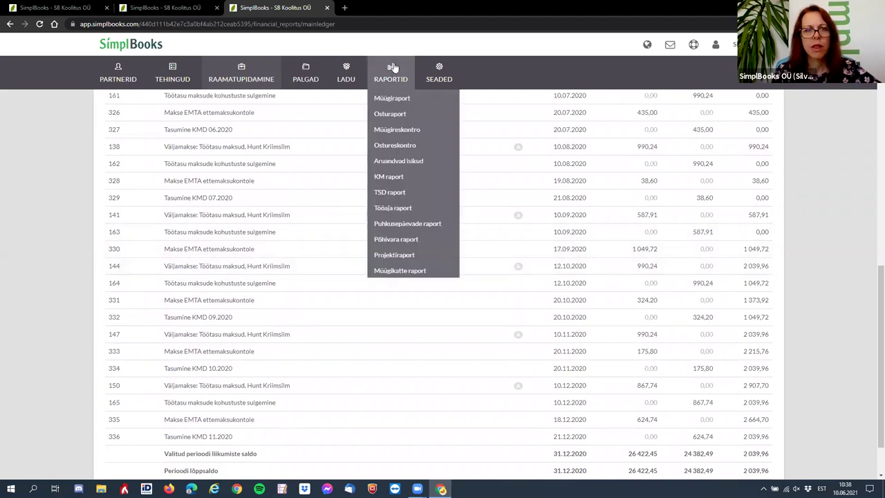
Compare the 2510 and 1520 ledgers and inspect the Makse EMTA ettemaksukontole entry dated 17.09.2020
left_click(191, 7)
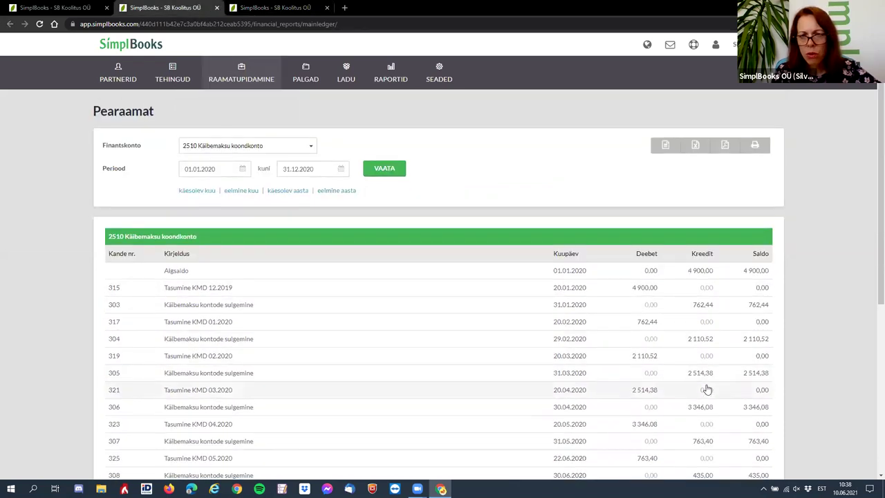
scroll(705, 389, "down", 2)
left_click(271, 7)
scroll(342, 290, "down", 10)
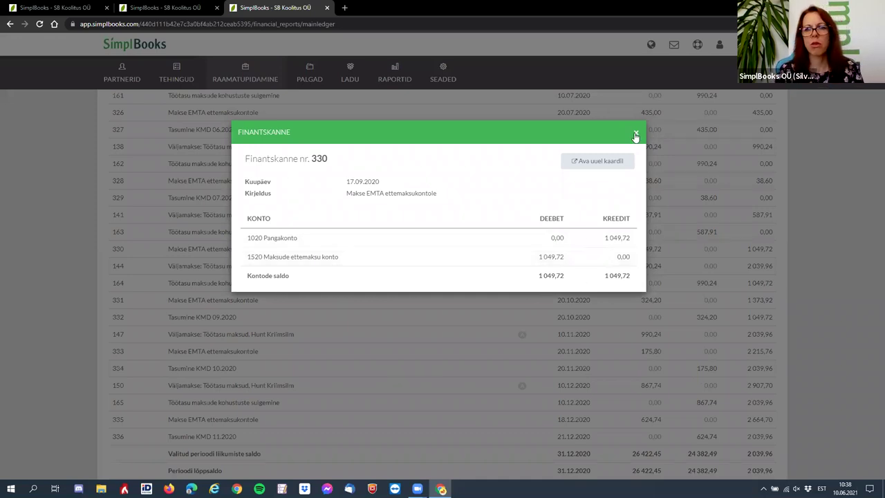
key("Escape")
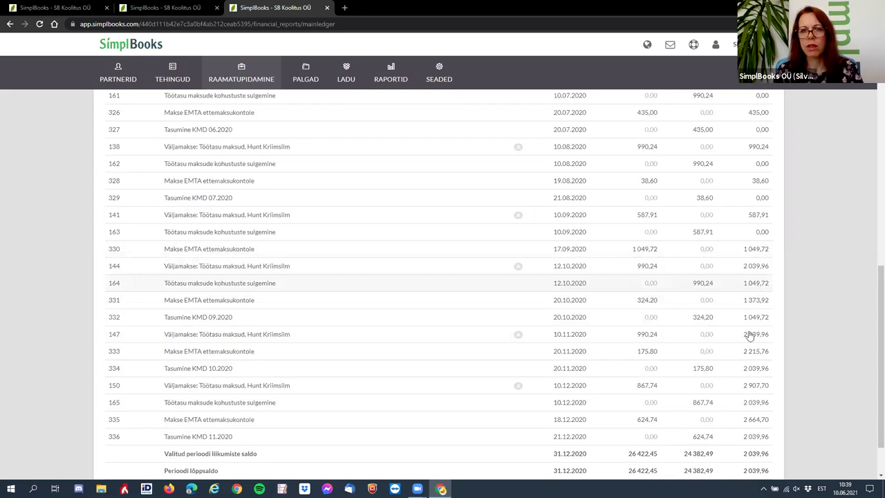
Inspect the Käibemaksu kontode sulgemine entry dated 31.08.2020 in the 2510 Käibemaksu koondkonto ledger
key("ctrl+Page_Up")
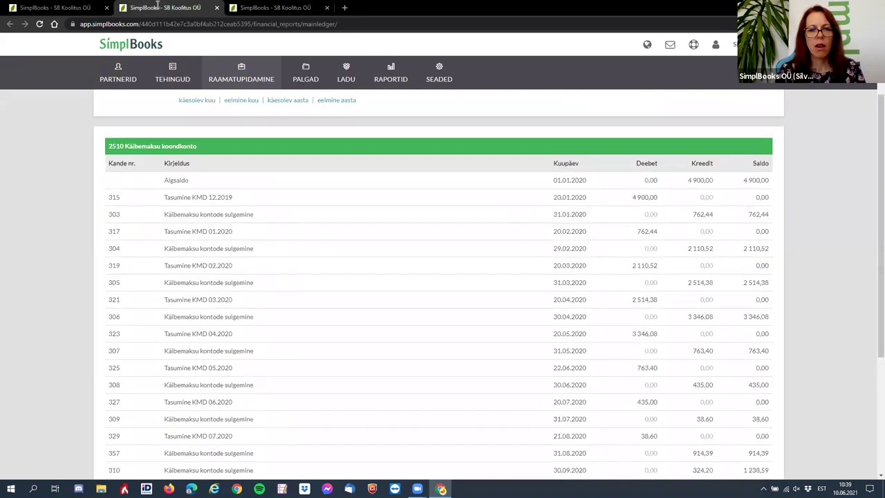
scroll(584, 283, "down", 1)
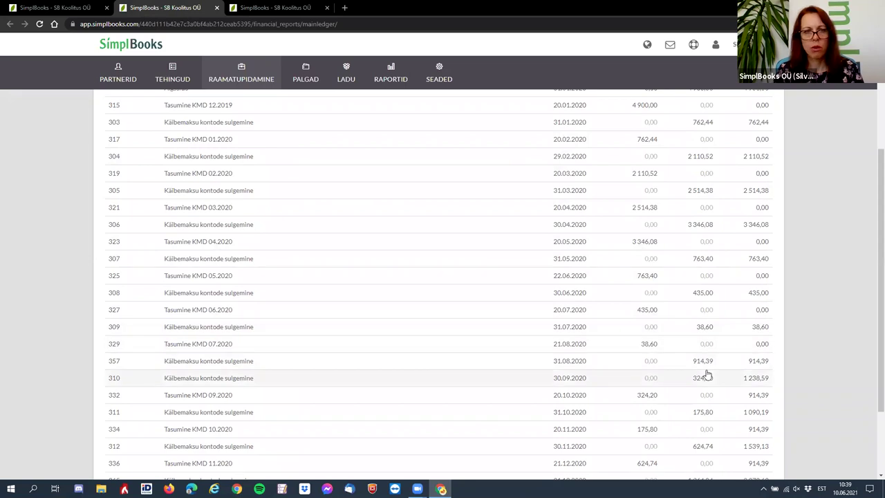
left_click_drag(713, 366, 695, 366)
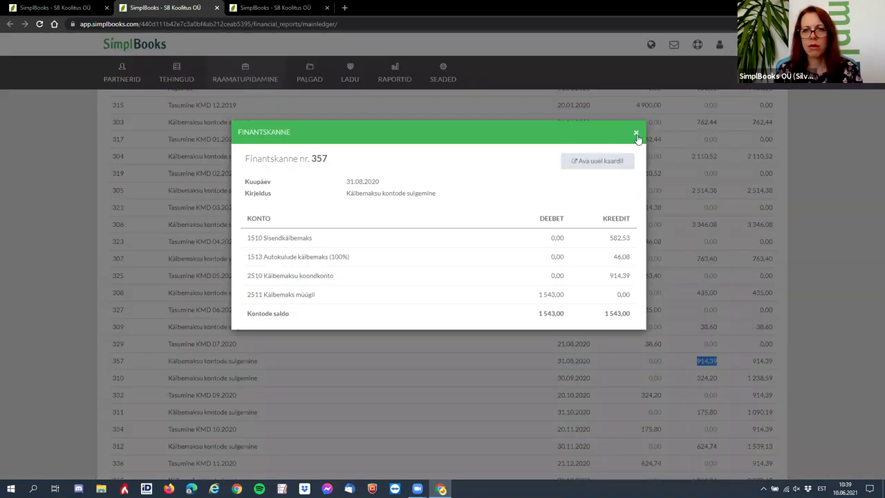
left_click(636, 133)
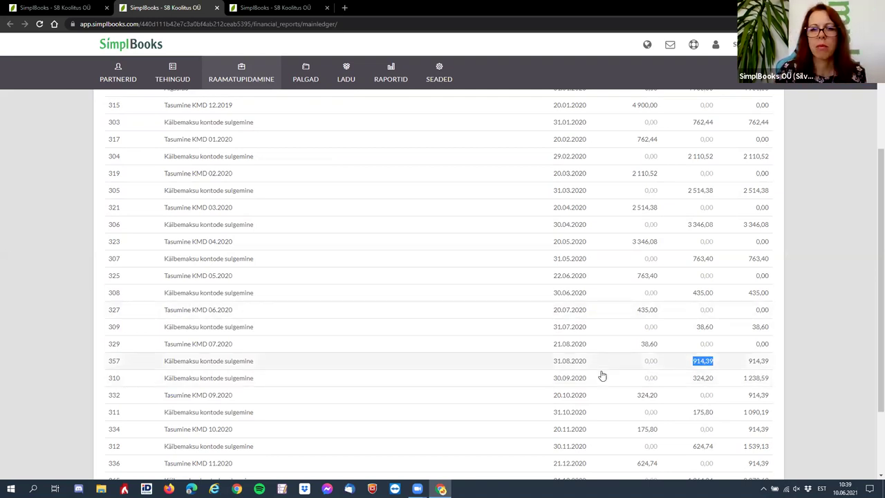
Copy the Tasumine KMD 07.2020 entry into a new one described Tasumine KMD 08.2020 and dated 21.09.2020
left_click(222, 348)
left_click(584, 167)
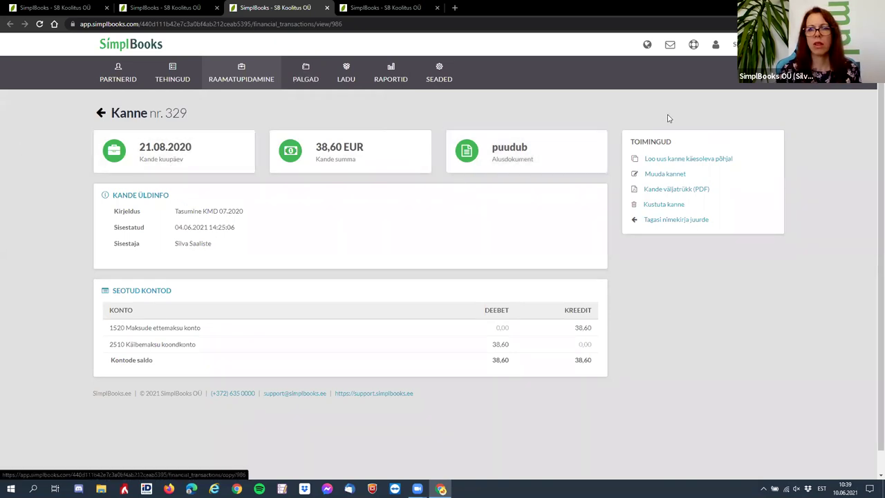
left_click(669, 160)
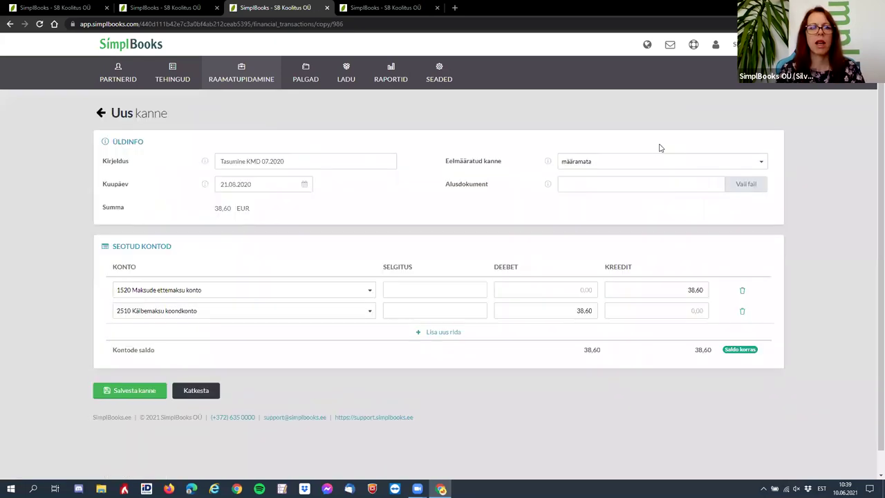
left_click(265, 162)
key("Delete")
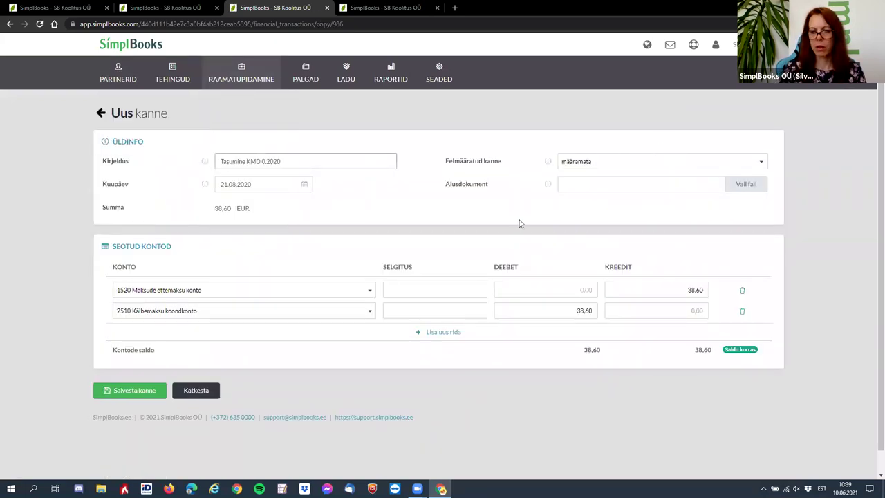
left_click(277, 184)
left_click(306, 204)
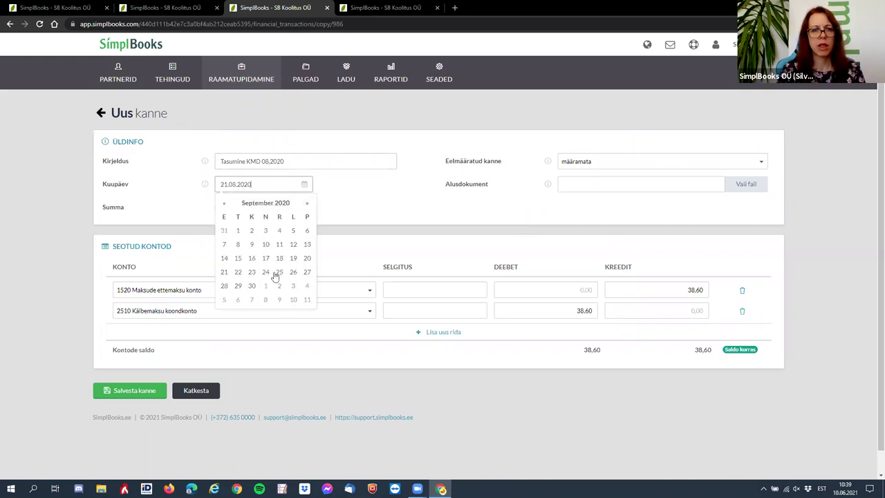
left_click(224, 273)
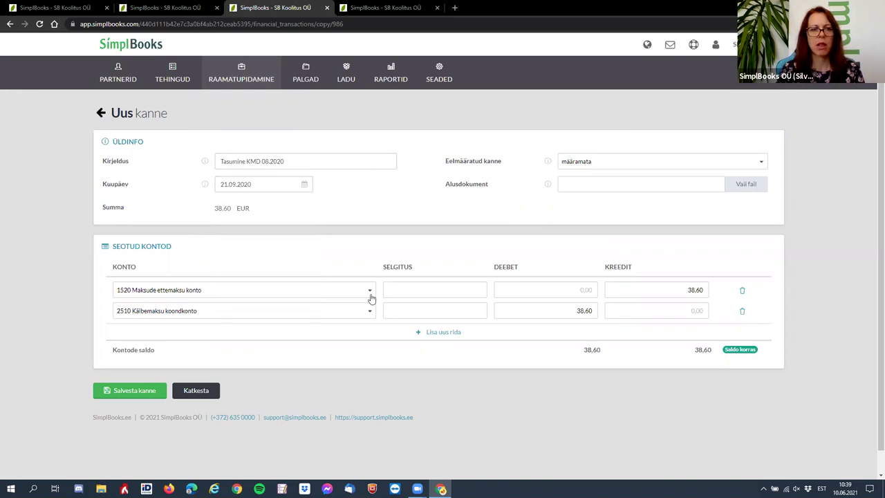
Set the new entry's 1520 credit and 2510 debit to 914,39 and save it
left_click(690, 292)
type("914,39")
key("Tab")
type("914,39")
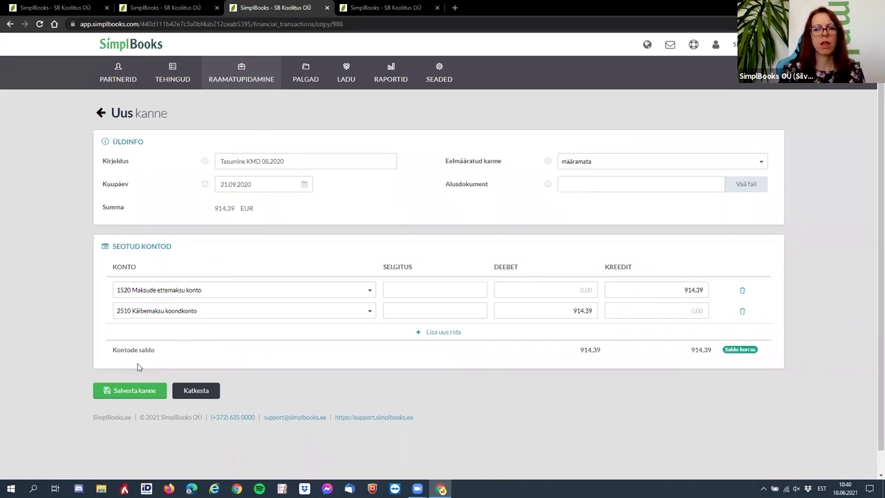
left_click(142, 395)
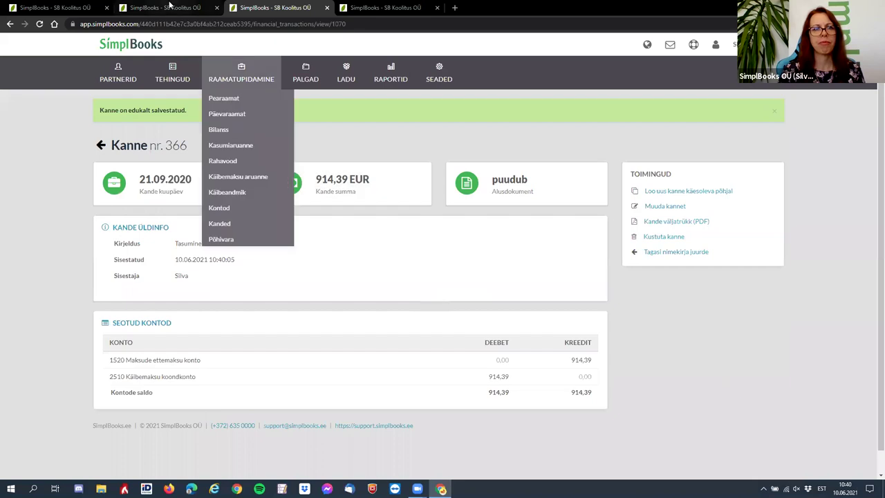
Regenerate the 2510 Käibemaksu koondkonto ledger for 2020 and check the closing entries, KMD payments and closing balance
left_click(170, 7)
left_click(635, 133)
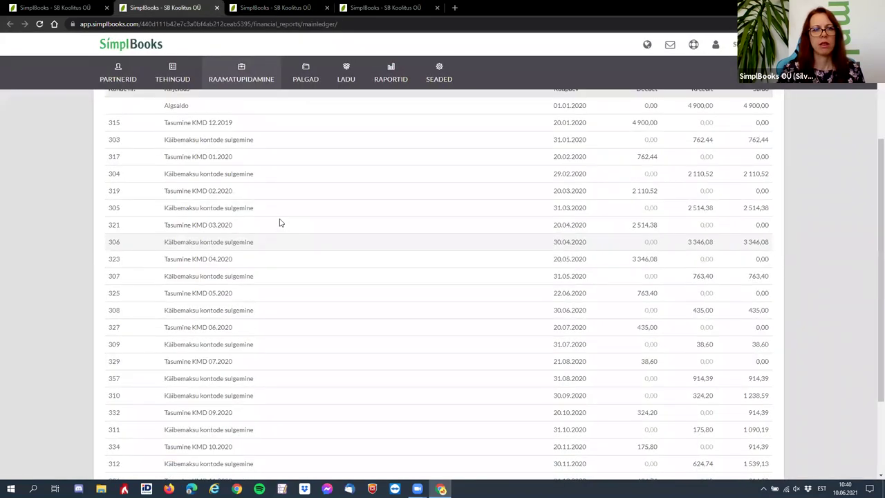
scroll(280, 223, "up", 3)
left_click(389, 172)
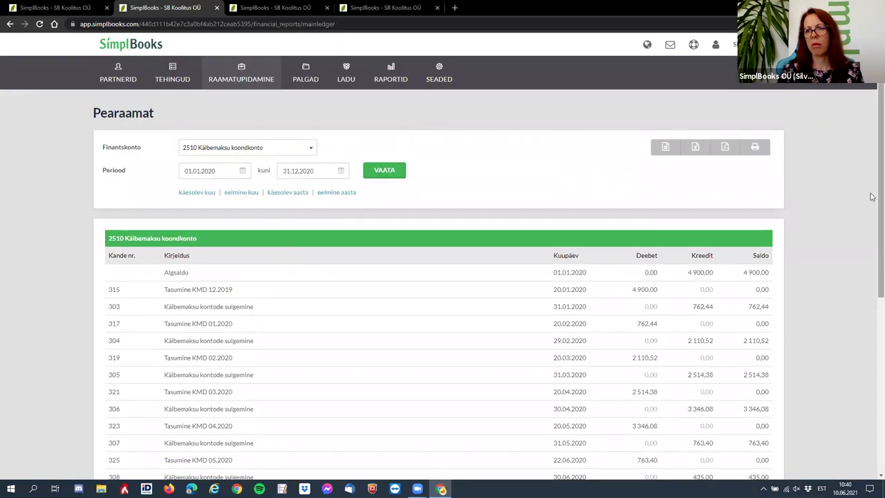
scroll(872, 235, "down", 4)
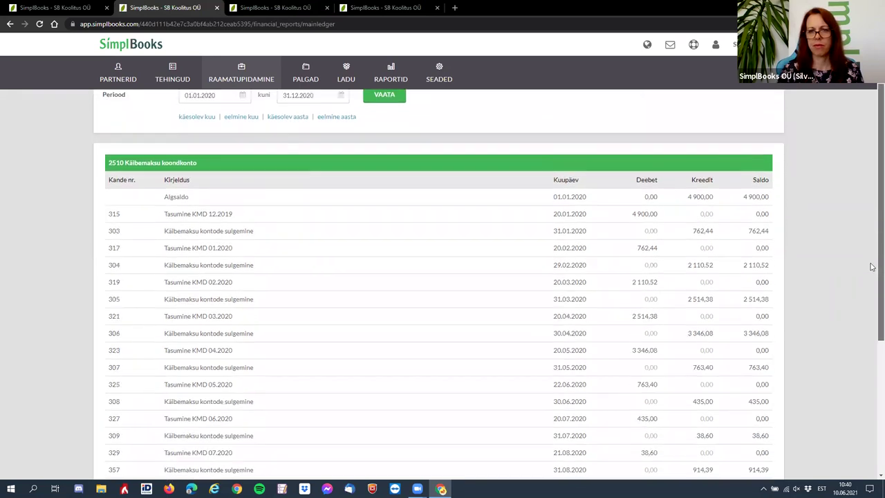
scroll(872, 360, "down", 2)
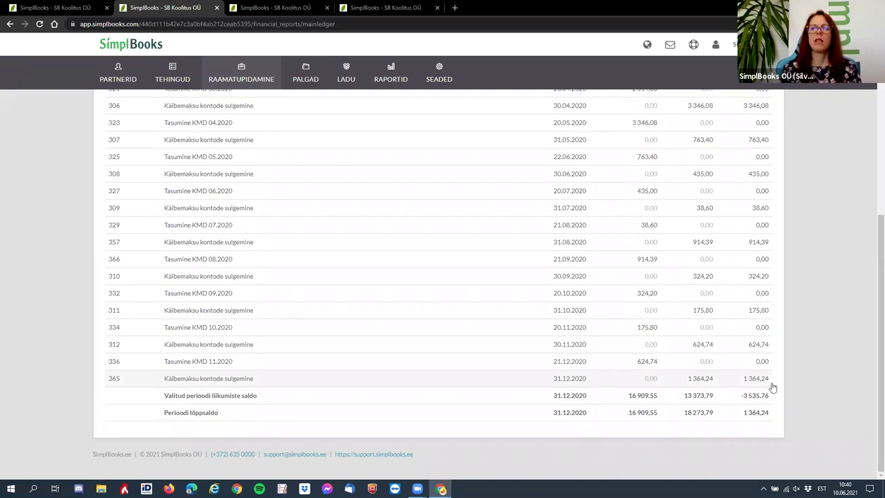
scroll(857, 316, "up", 3)
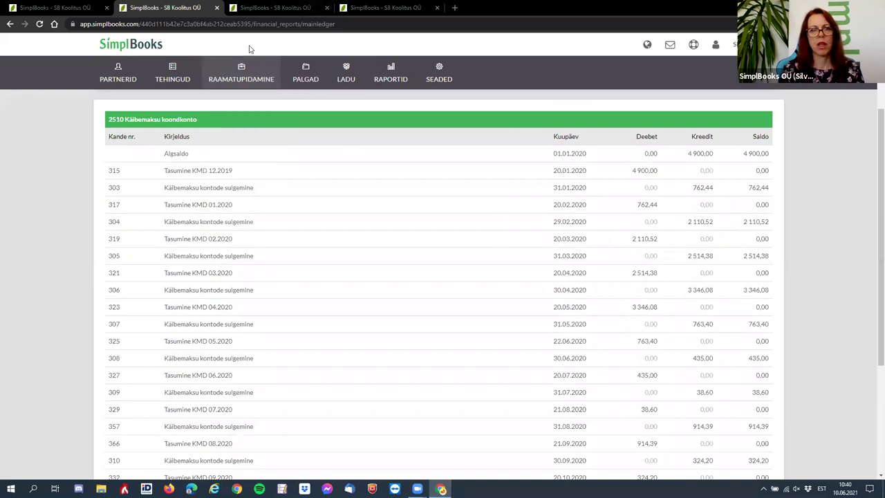
Close the saved entry's page, regenerate the 1520 Maksude ettemaksu konto ledger for 2020 and check its balances after the KMD 08.2020 payment
key("ctrl+Tab")
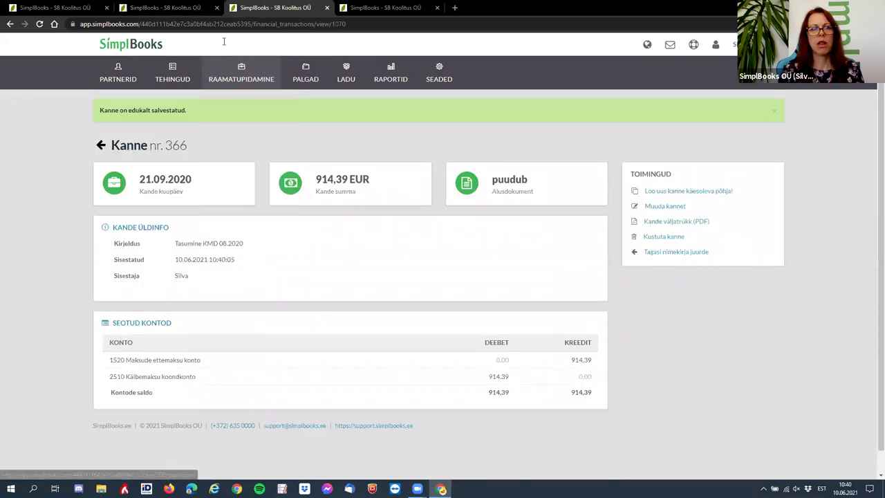
left_click(327, 7)
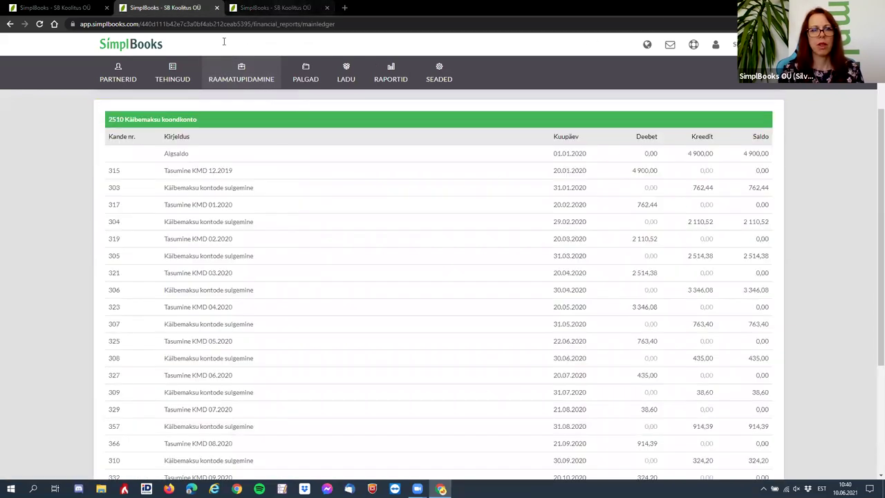
scroll(255, 197, "up", 2)
left_click(276, 7)
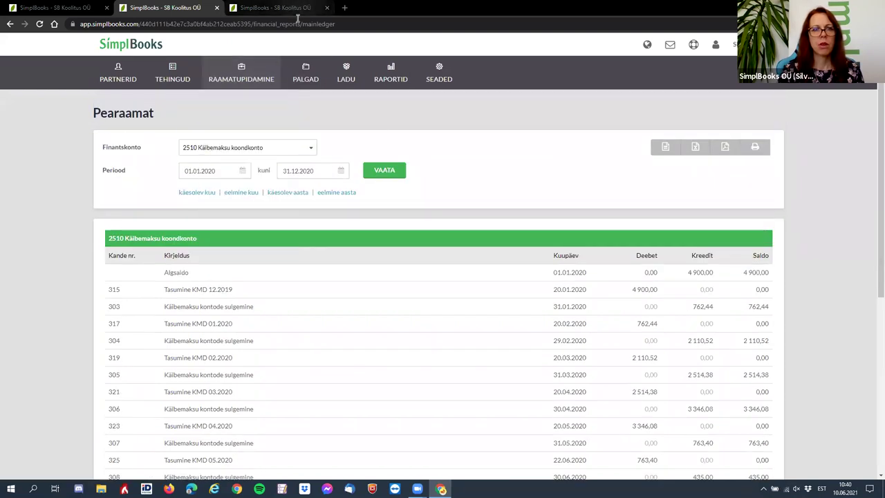
scroll(159, 249, "up", 9)
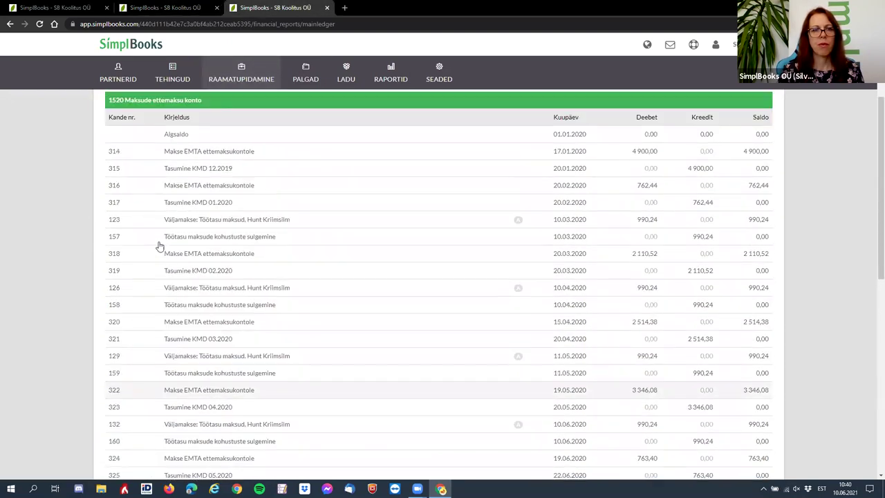
left_click(384, 170)
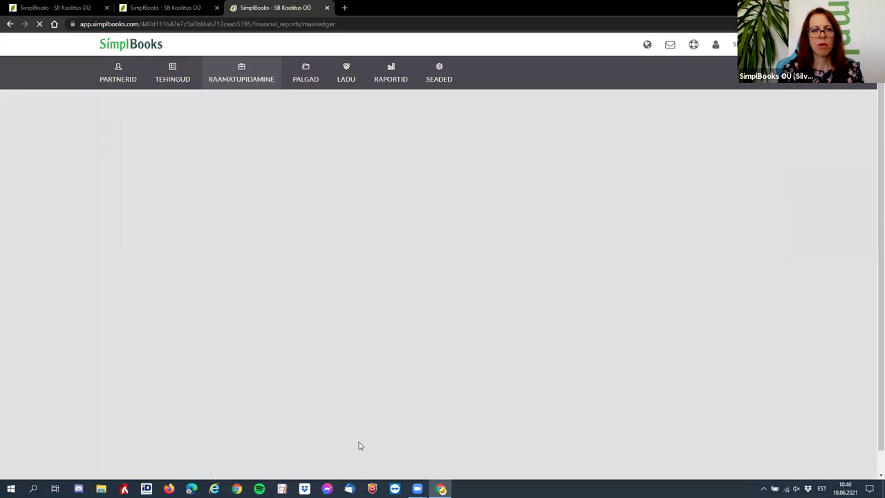
scroll(358, 413, "down", 1)
scroll(358, 413, "down", 6)
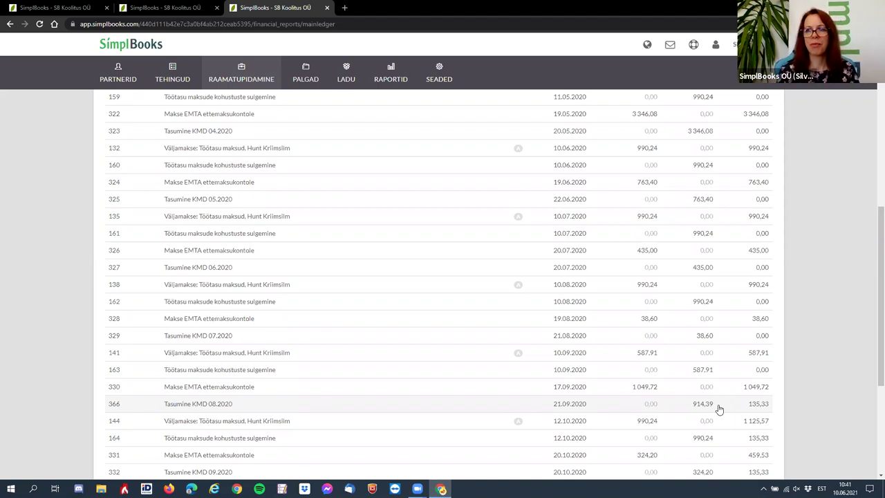
scroll(810, 293, "down", 3)
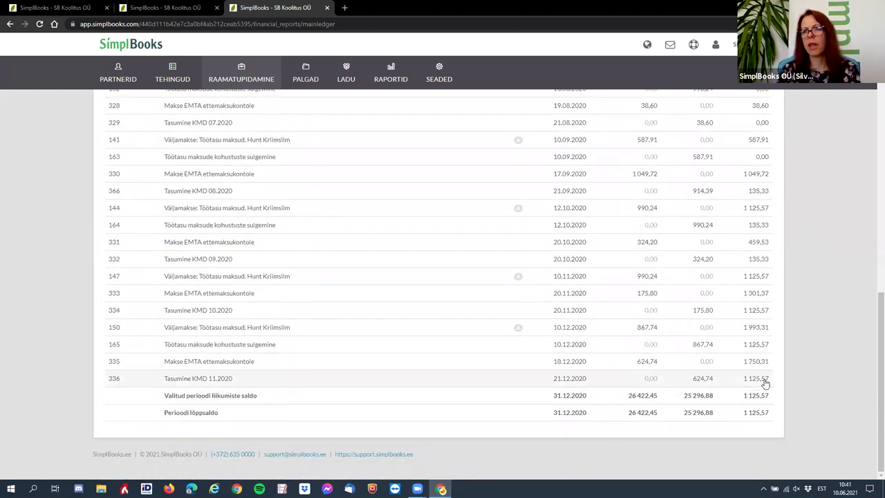
scroll(792, 366, "up", 2)
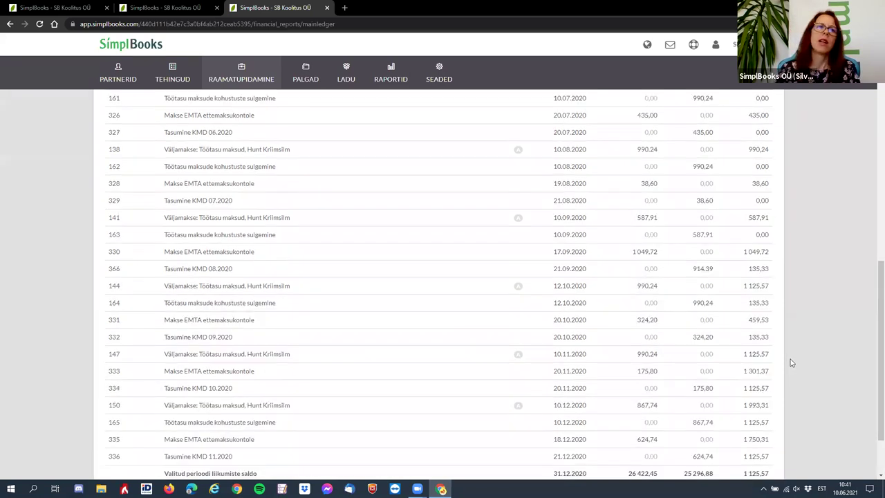
Review the 2510 Käibemaksu koondkonto ledger once more, close it and return to the Bilanss
left_click(163, 8)
mouse_move(159, 74)
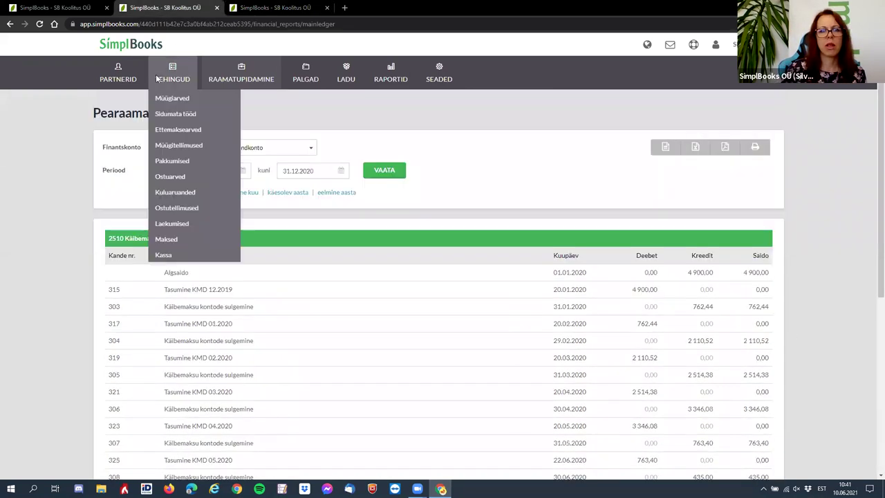
scroll(251, 267, "down", 3)
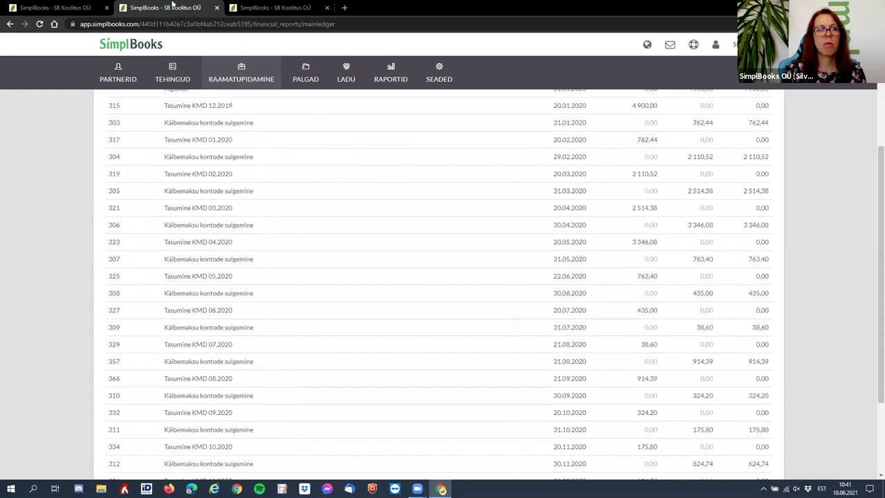
left_click(216, 9)
left_click(62, 8)
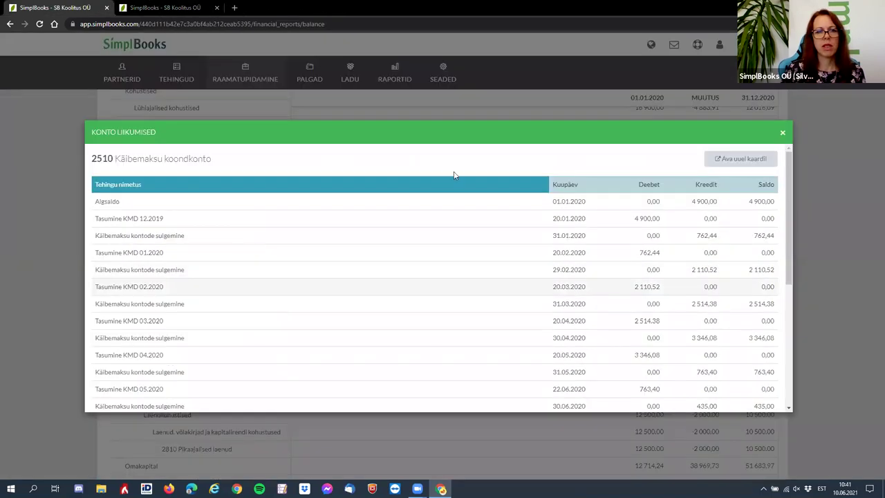